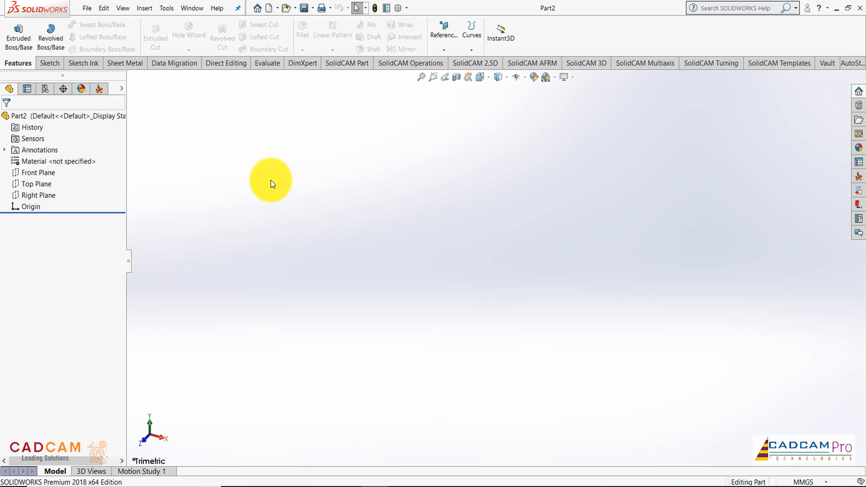
Sketch a corner rectangle about 234 by 101 mm around the origin on the Front Plane.
click(56, 64)
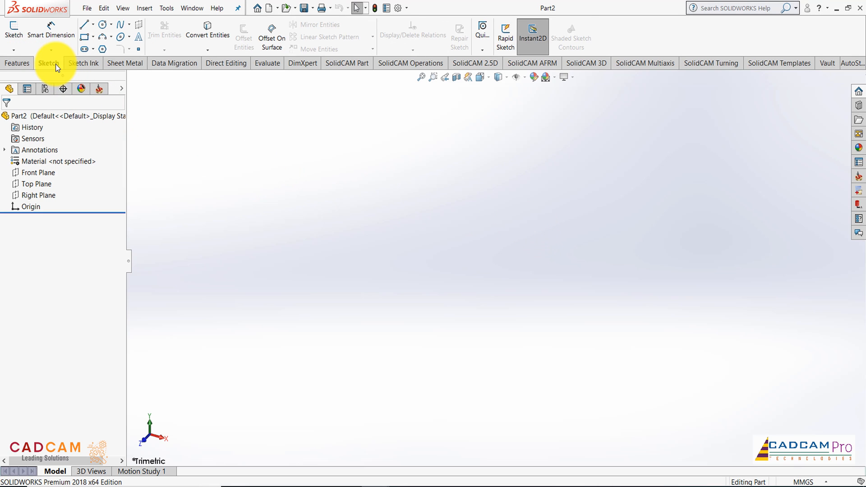
click(16, 35)
click(470, 166)
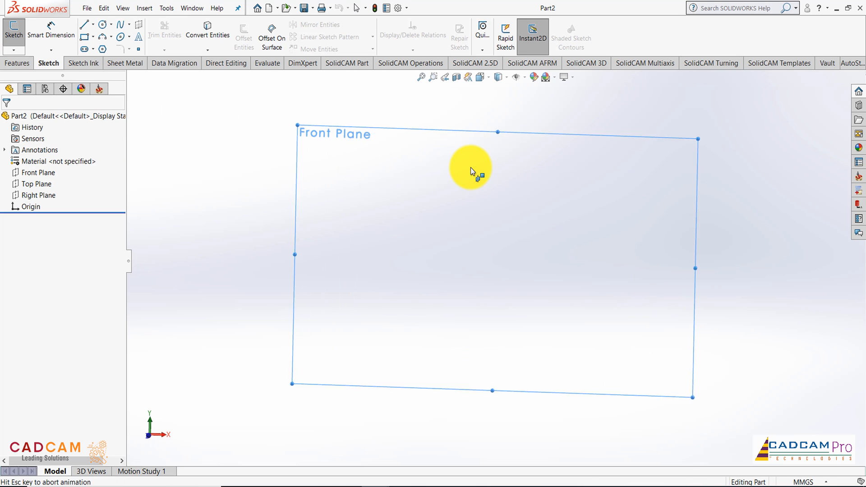
click(85, 37)
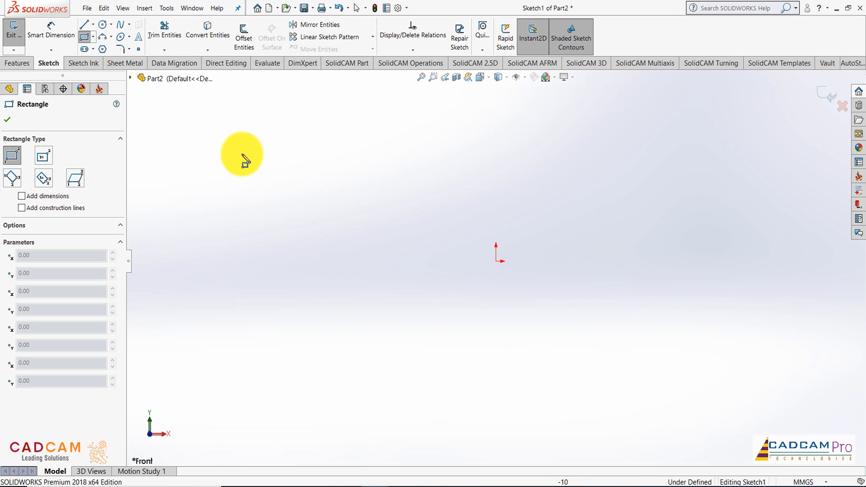
click(218, 142)
click(774, 395)
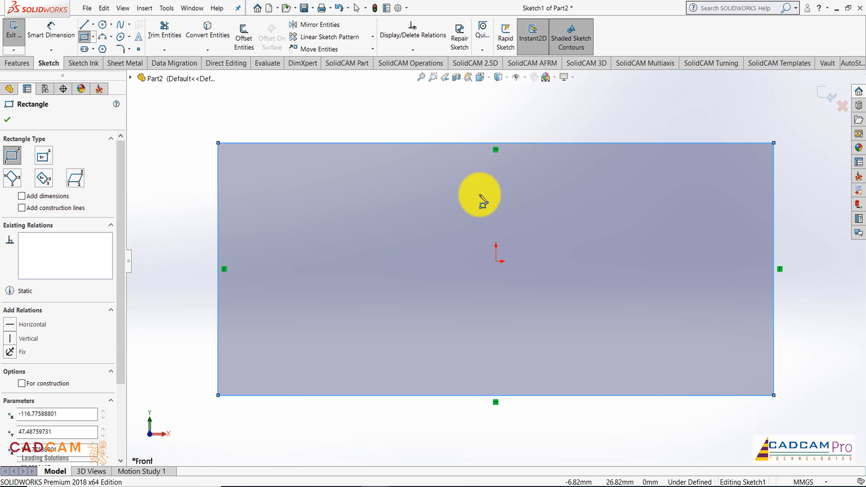
key(f)
key(Escape)
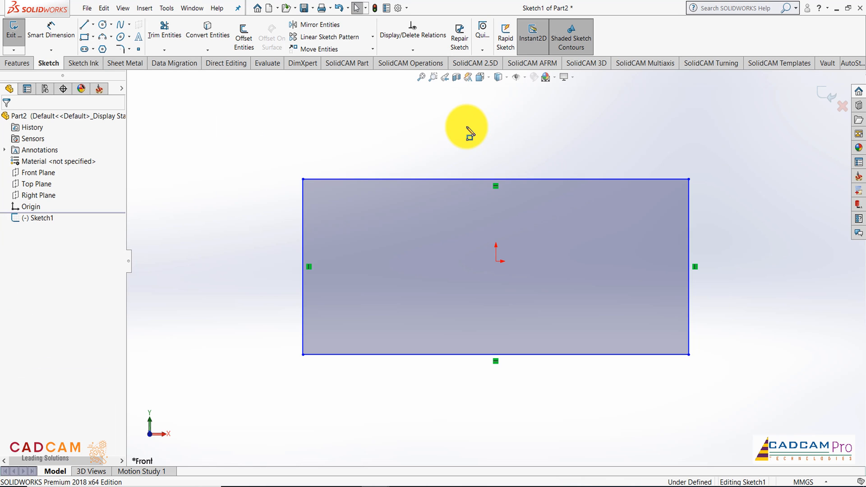
Align the rectangle's top edge midpoint vertically and its right edge midpoint horizontally with the origin.
click(495, 179)
ctrl+click(496, 261)
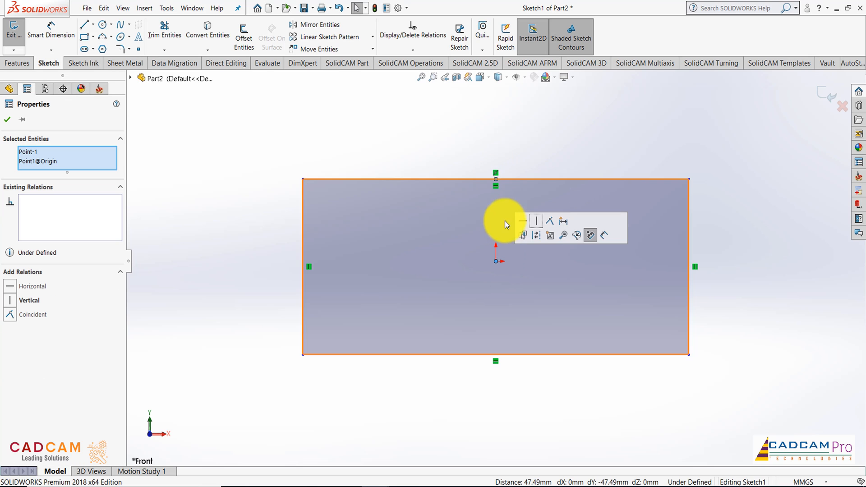
click(536, 221)
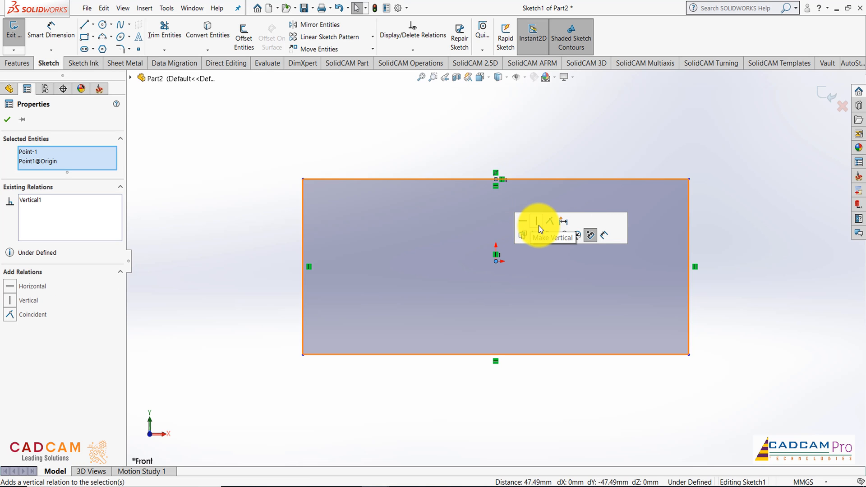
click(769, 249)
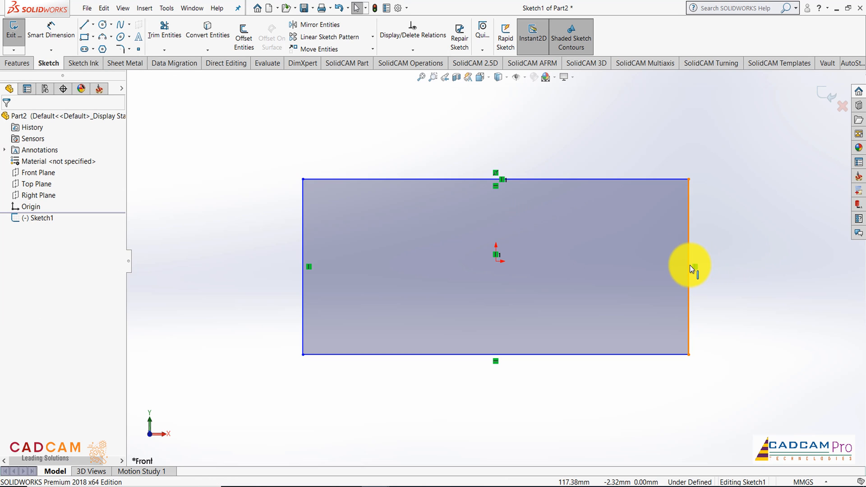
click(689, 267)
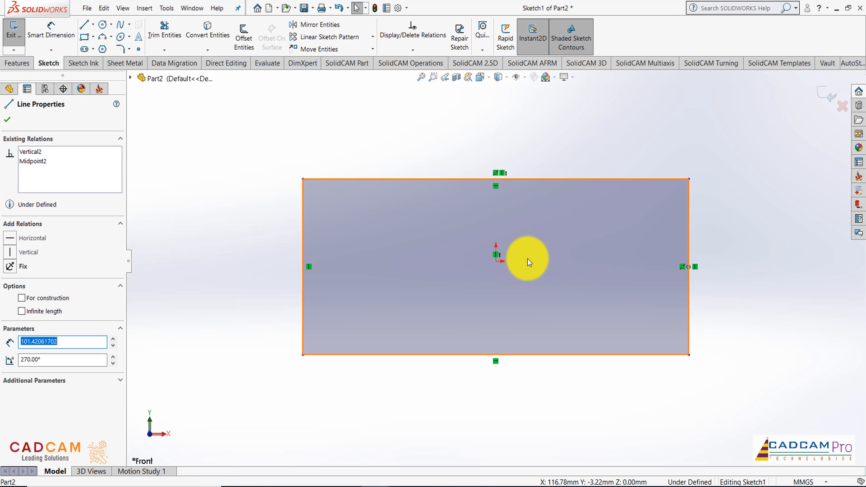
click(495, 261)
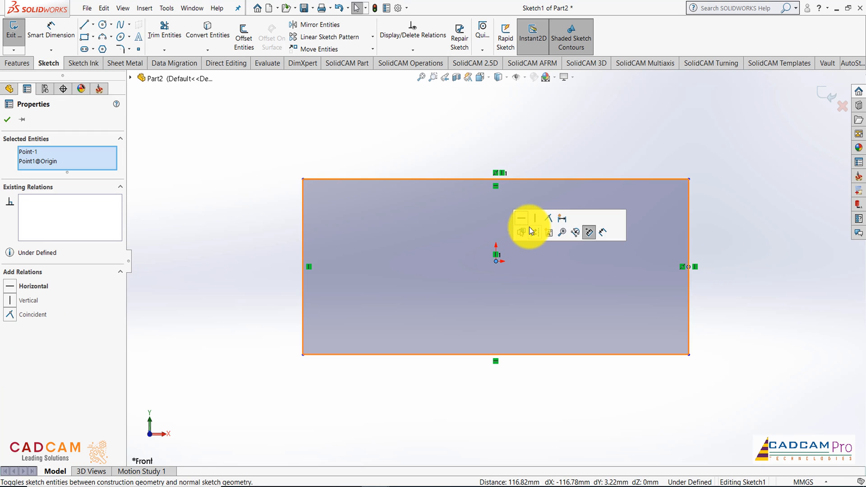
click(522, 221)
click(557, 129)
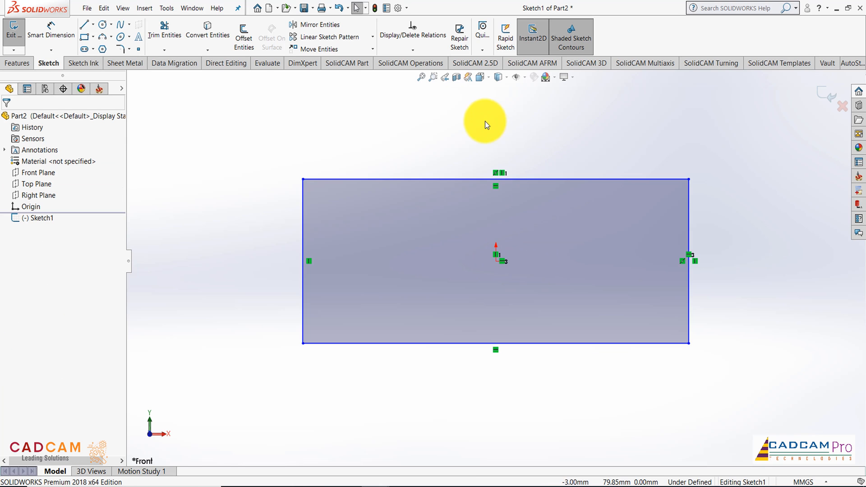
Dimension the rectangle's top edge to a length of 350 mm.
right_click(514, 101)
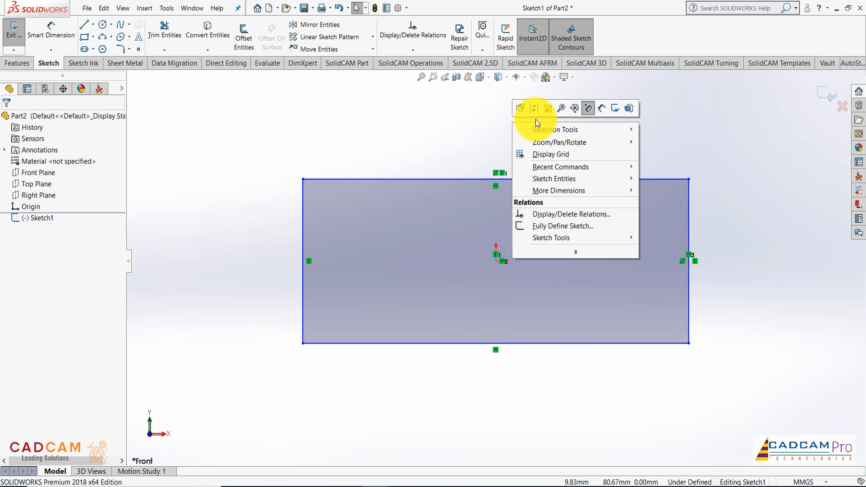
click(602, 110)
click(556, 179)
click(501, 117)
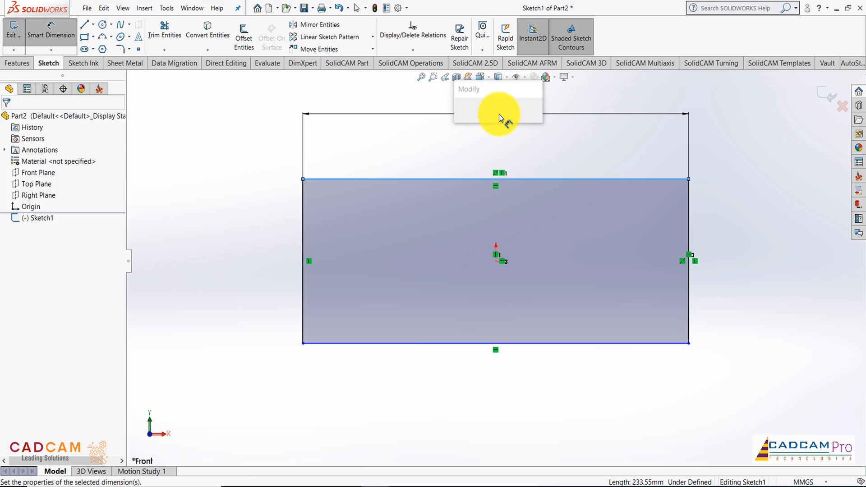
text(350)
key(Return)
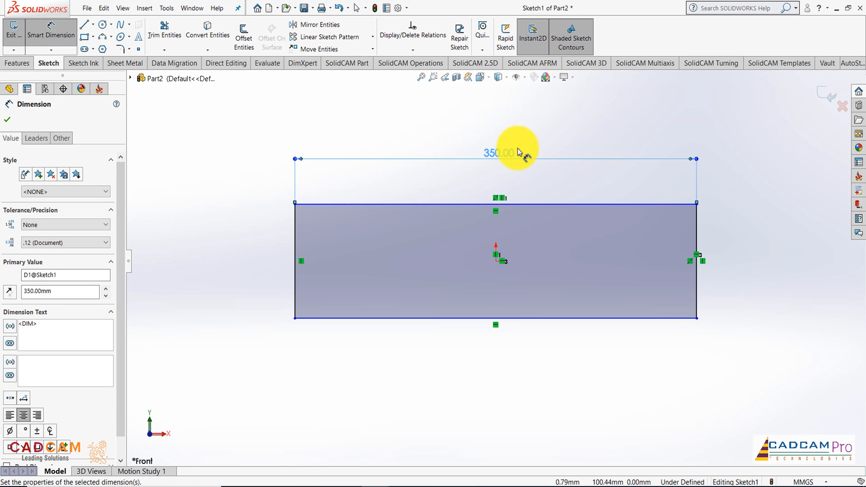
Dimension the rectangle's right edge to 150 mm and exit the sketch.
click(697, 221)
click(748, 259)
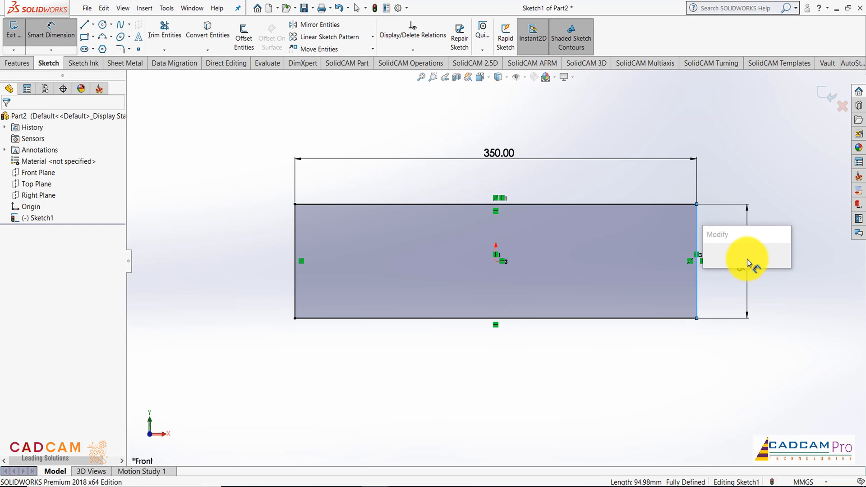
text(150)
key(Return)
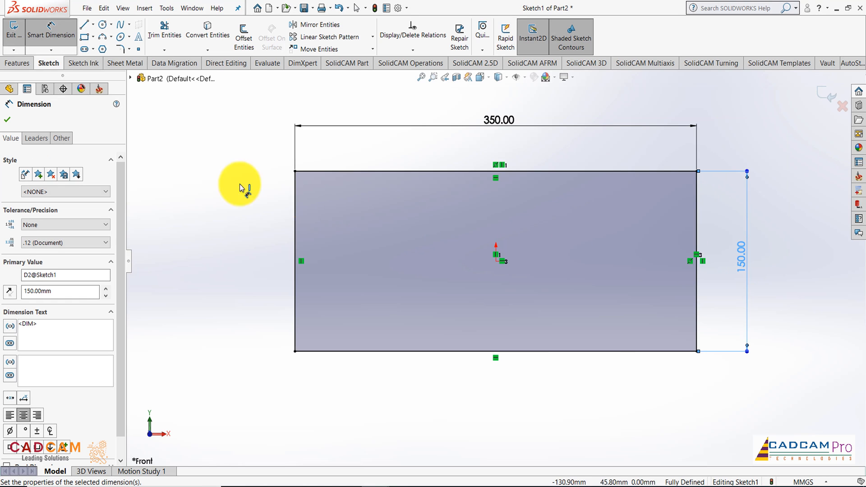
click(10, 121)
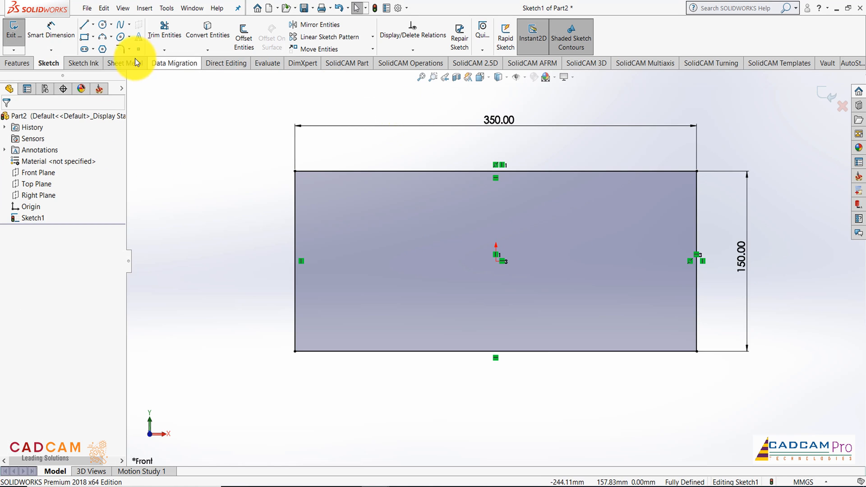
middle_drag(502, 145, 450, 170)
click(15, 38)
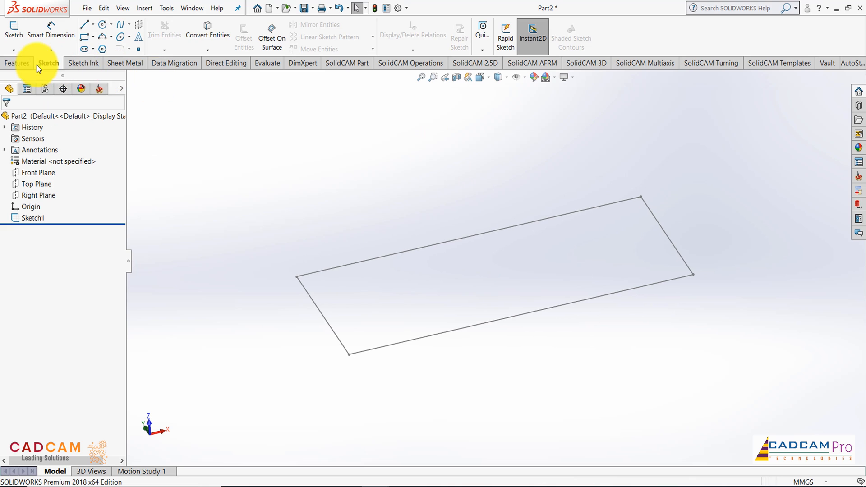
Extrude the rectangle sketch as a blind boss 100 mm deep in the reversed direction.
click(25, 63)
click(25, 45)
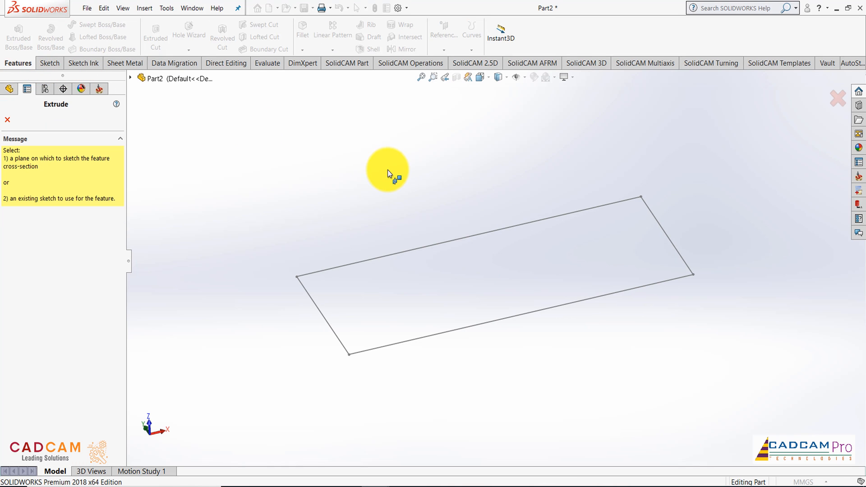
click(431, 244)
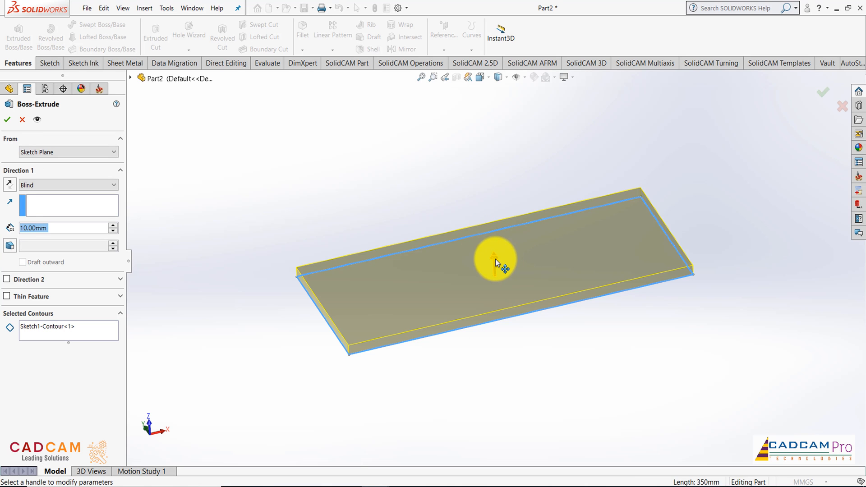
drag(495, 263, 504, 361)
text(100)
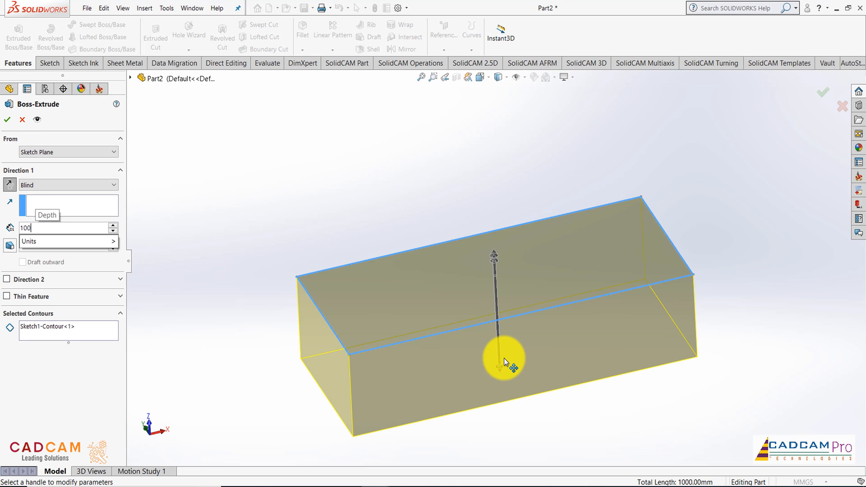
key(Return)
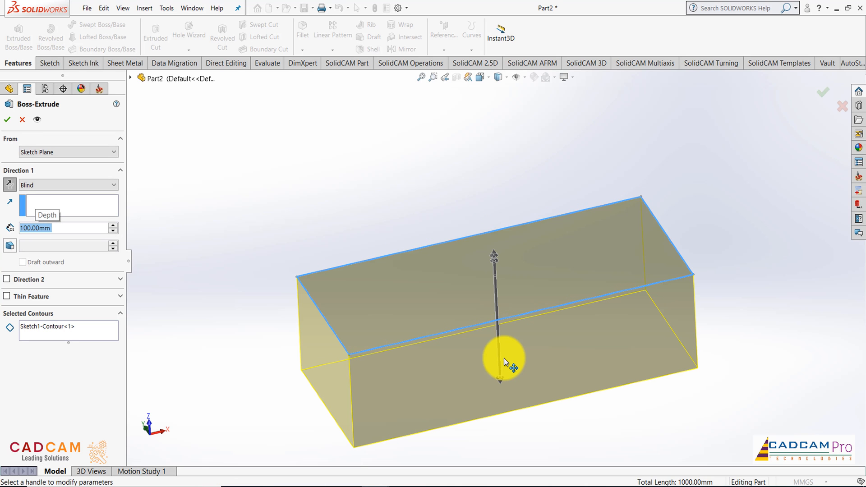
click(13, 121)
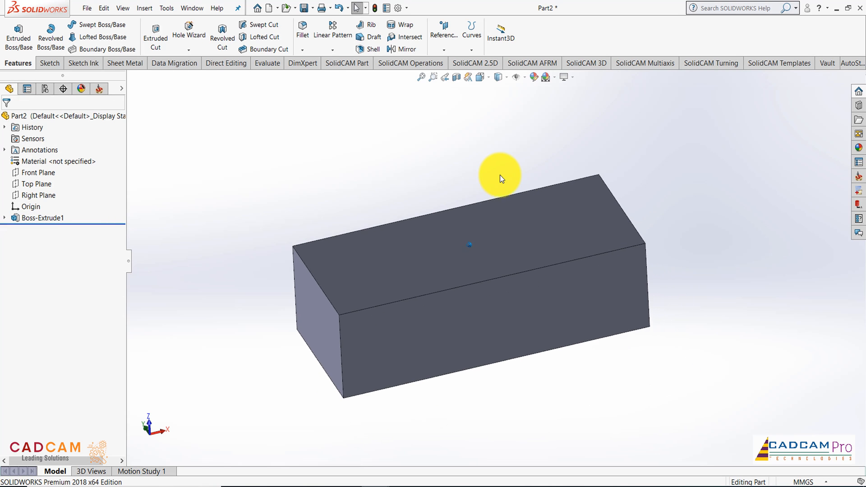
Sketch a corner rectangle on the block's large upper face, spanning its full width and reaching about 213 mm from the left end.
click(50, 63)
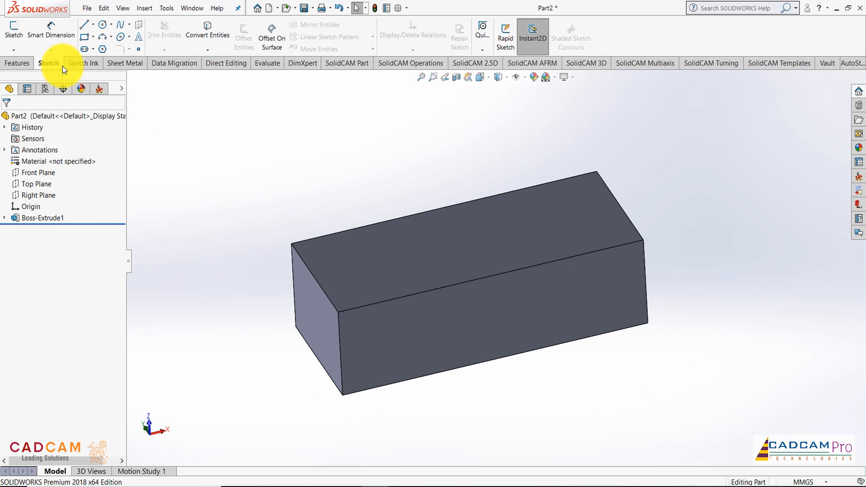
click(20, 41)
click(429, 247)
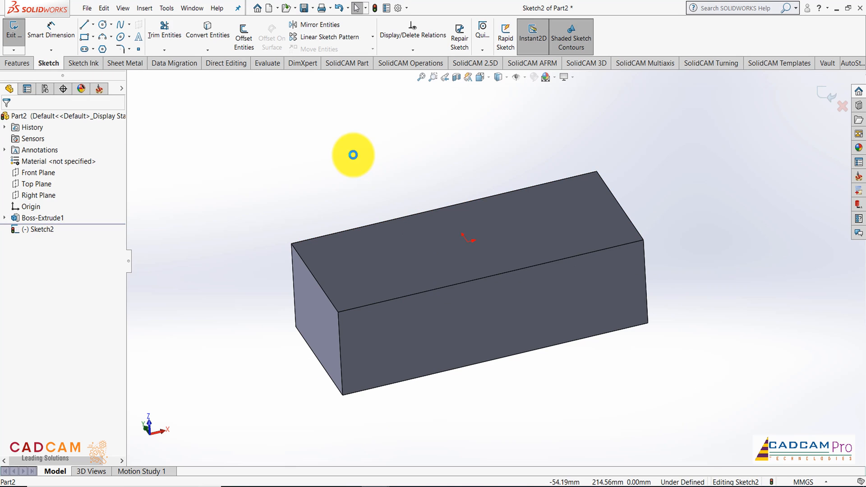
click(84, 37)
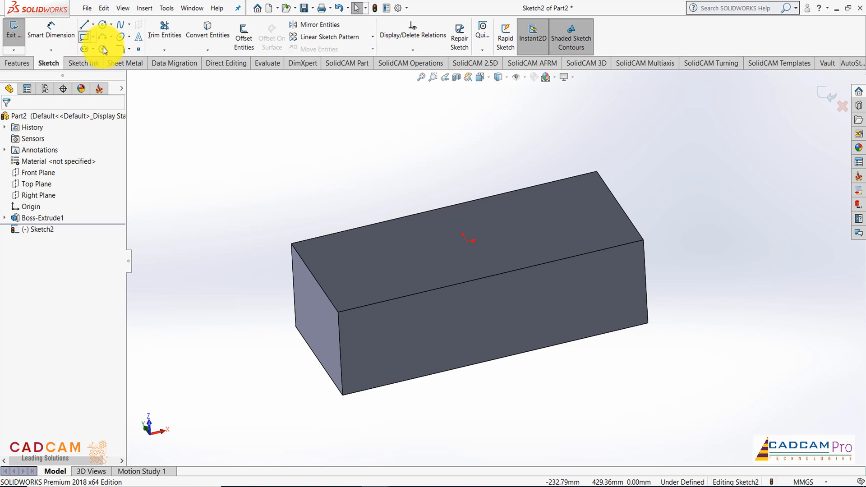
click(292, 244)
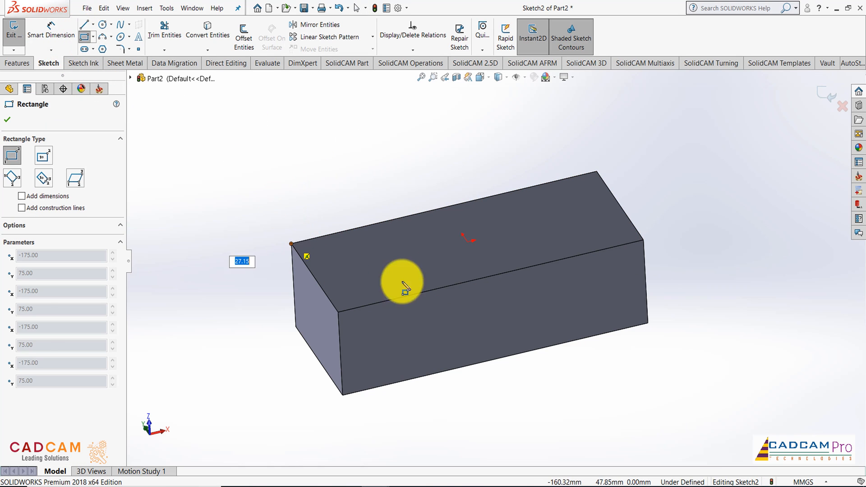
click(523, 269)
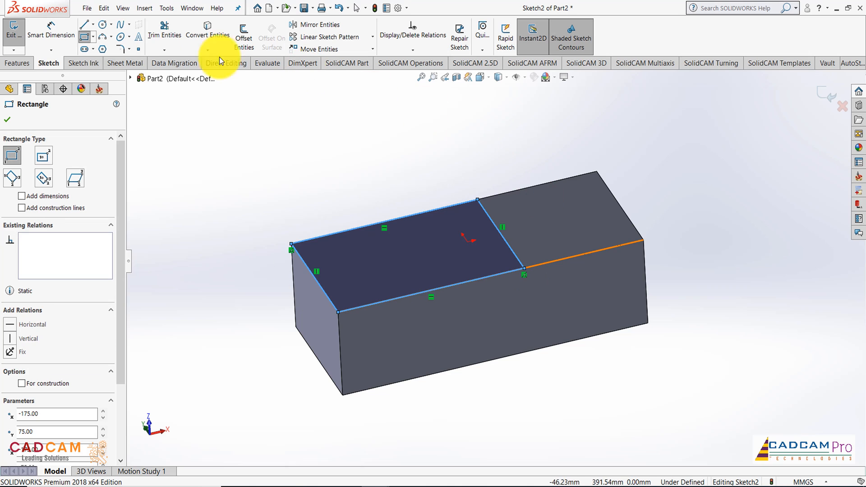
Dimension the distance between the new rectangle's two short sides to 220 mm.
click(61, 33)
click(323, 284)
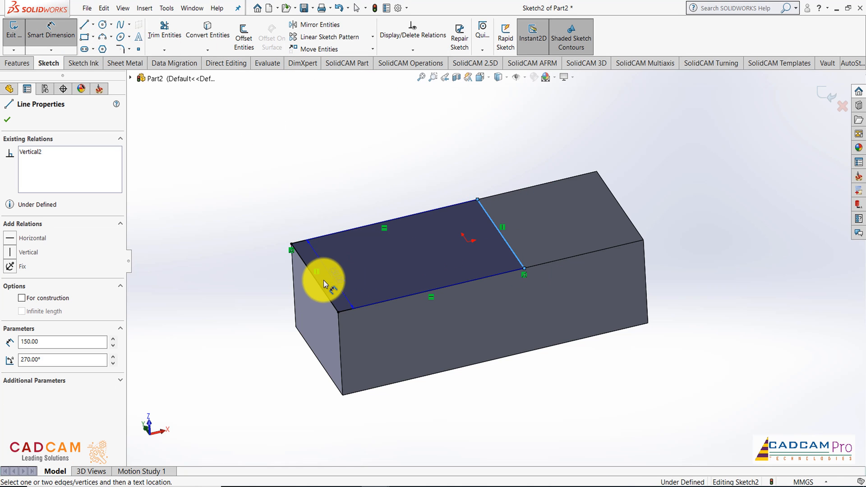
click(362, 178)
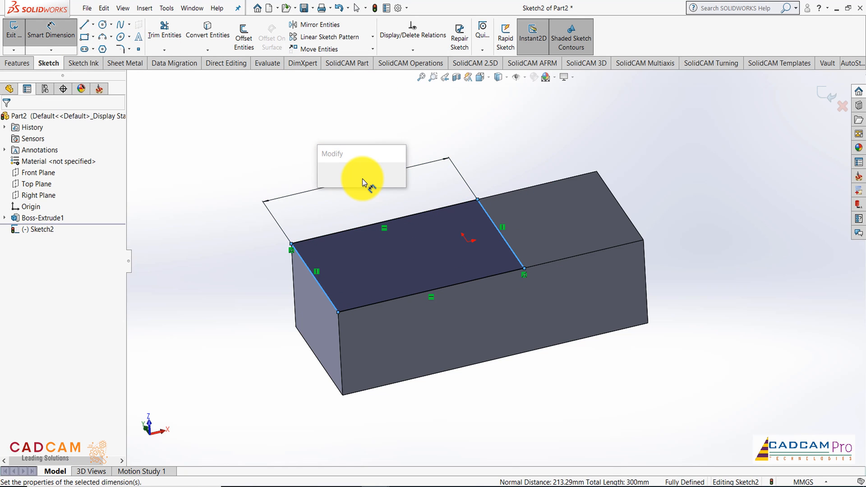
text(220)
key(Return)
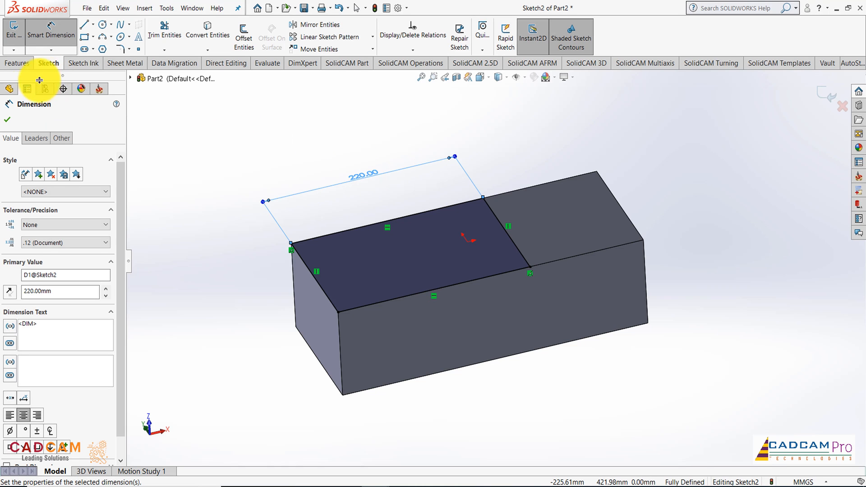
click(8, 120)
Cut-extrude the 220 mm rectangle blind into the block to a depth of 50 mm.
click(22, 65)
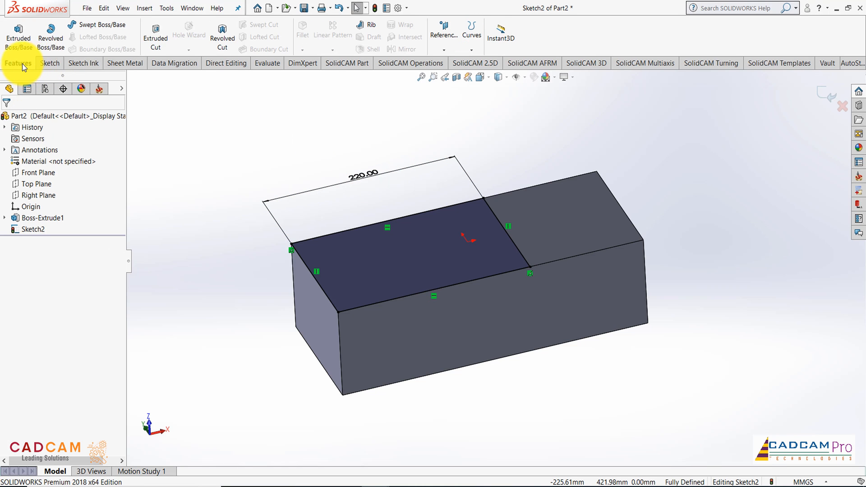
click(156, 36)
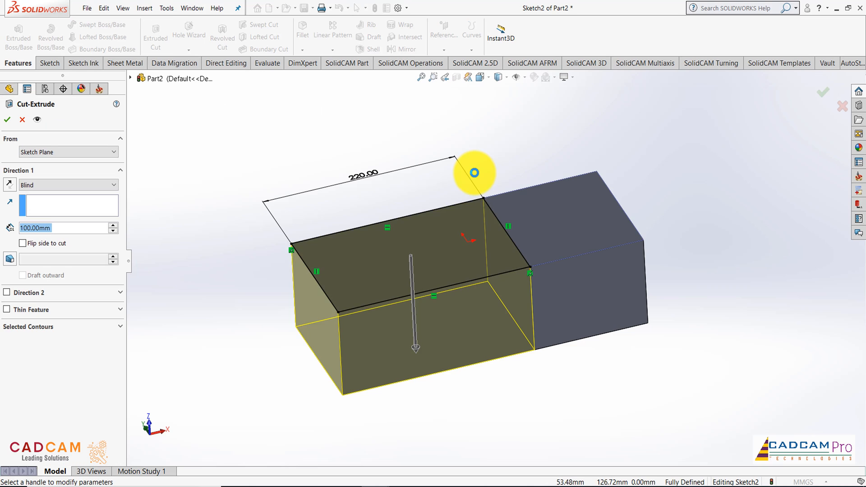
drag(416, 347, 412, 280)
text(50)
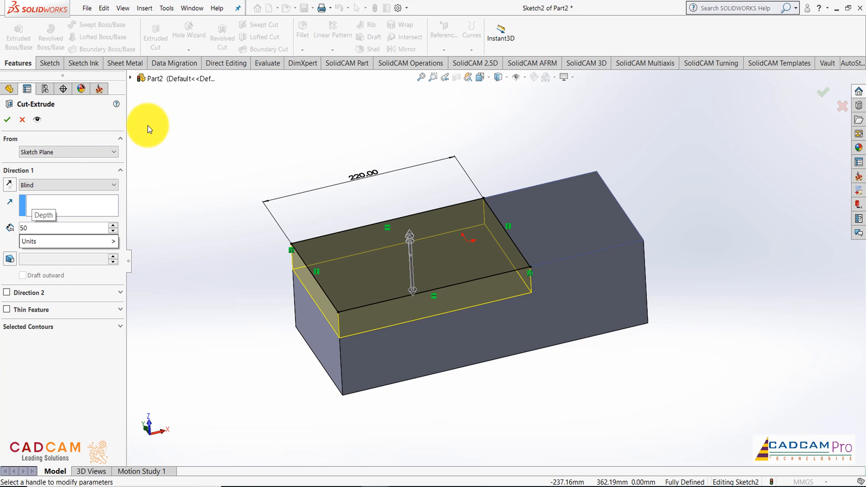
key(Return)
click(8, 121)
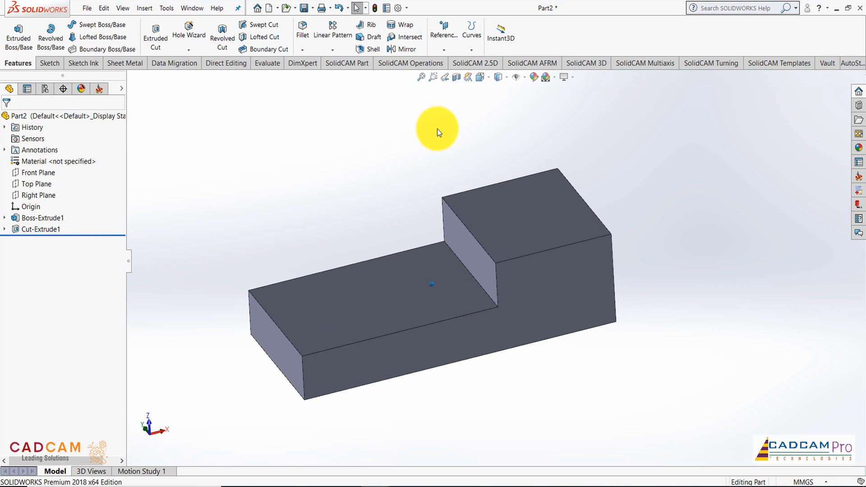
Draft the step's vertical wall by 10 degrees, using the lower step face as the direction of pull.
click(369, 40)
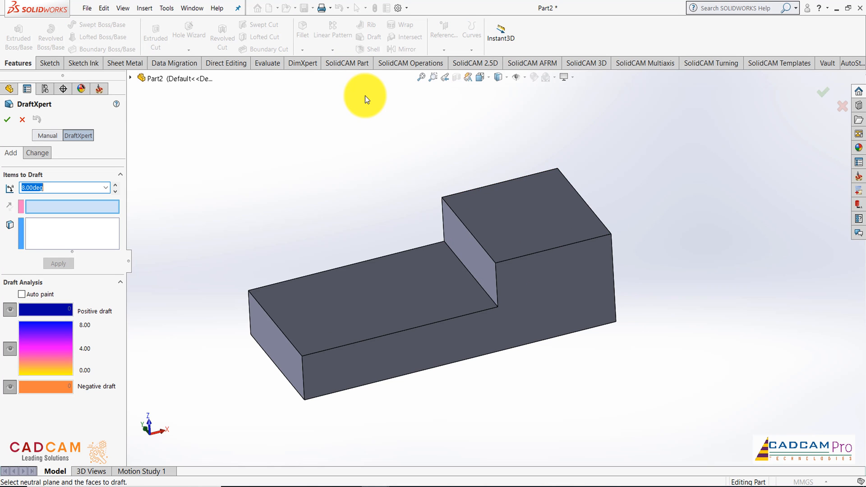
click(421, 263)
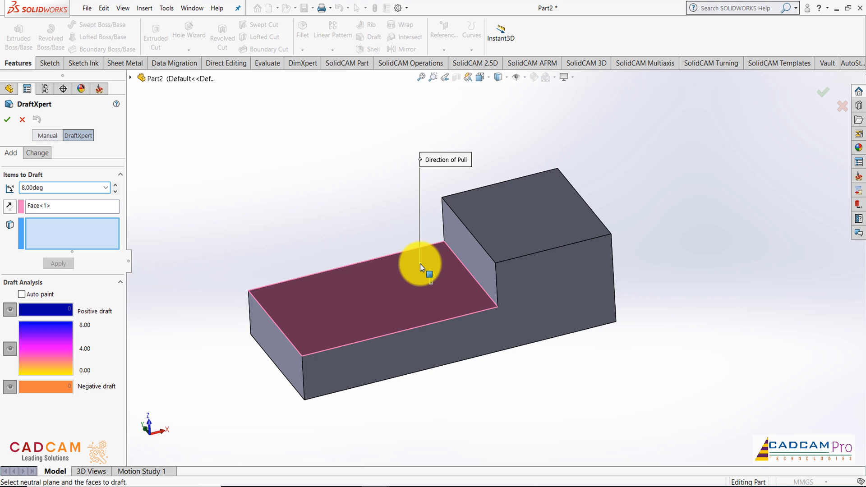
click(457, 247)
drag(67, 187, 2, 189)
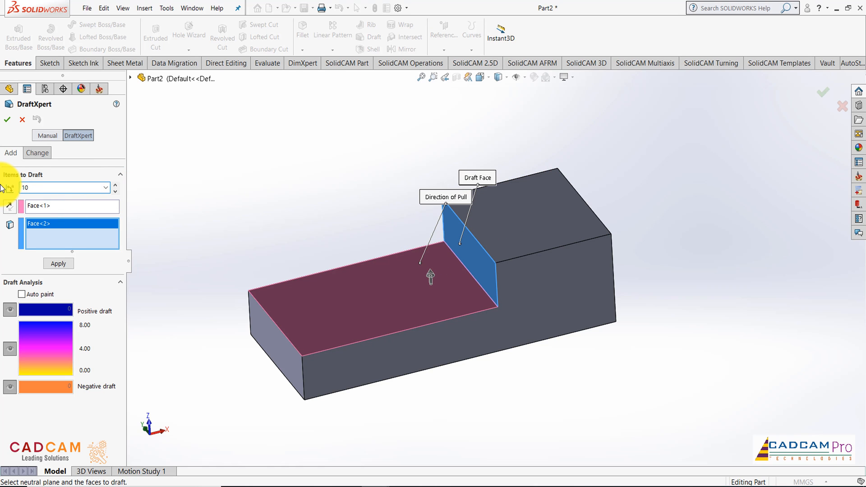
click(64, 266)
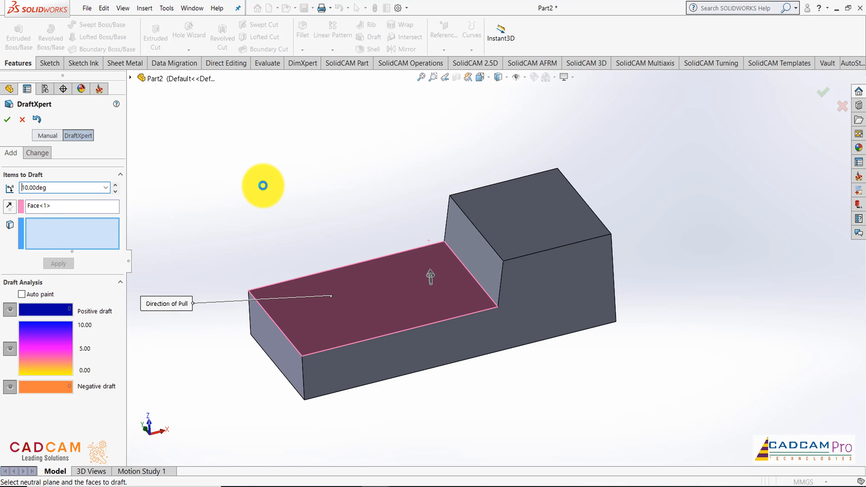
middle_drag(385, 184, 388, 174)
click(7, 120)
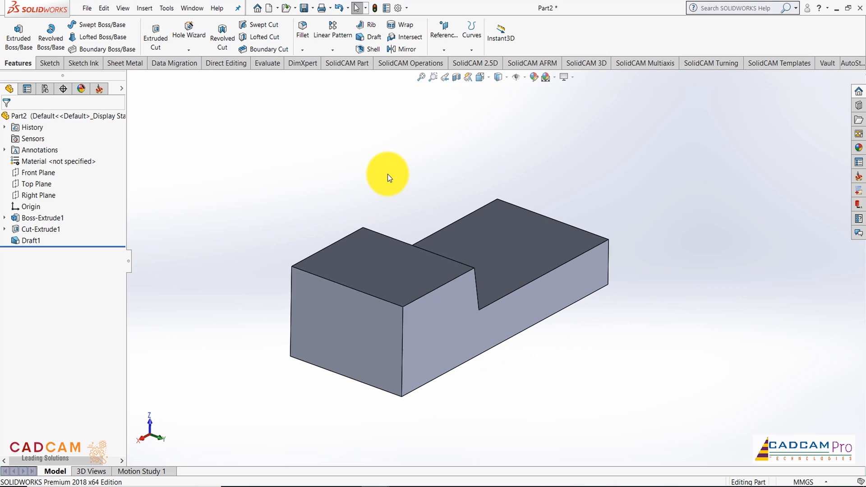
Sketch a sloping line about 81 mm long on the tall block's end face, from its upper edge to a vertical side edge.
click(364, 304)
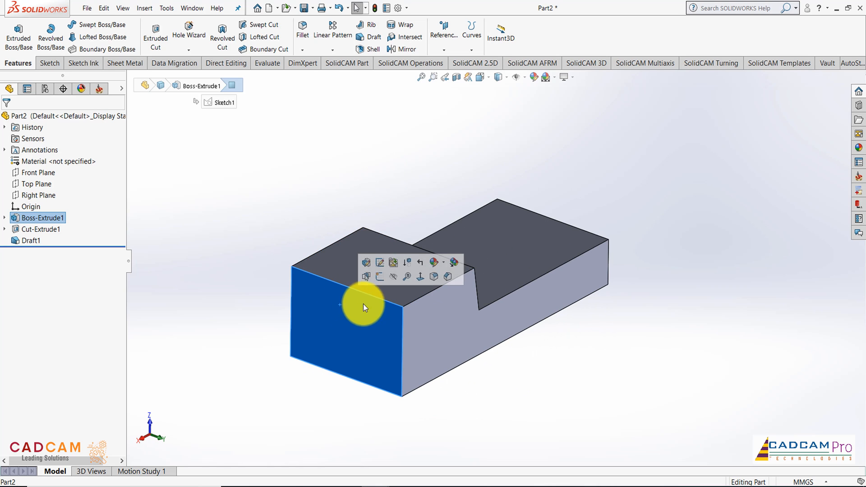
click(381, 277)
click(84, 24)
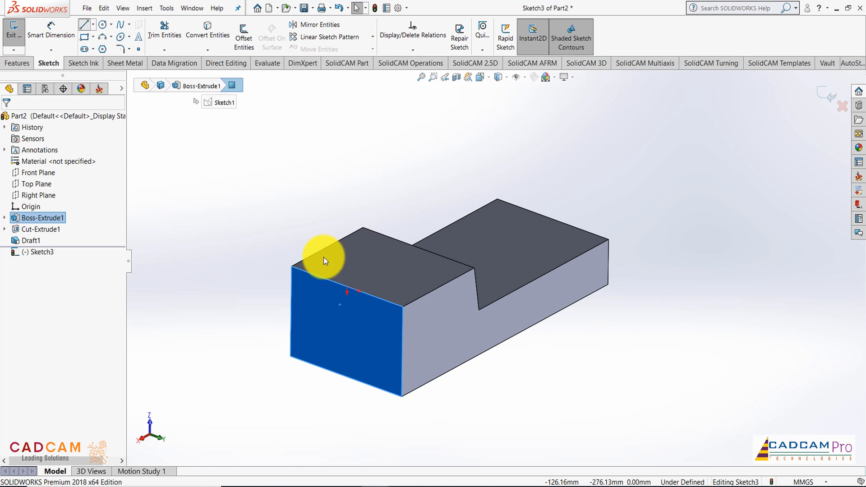
scroll(316, 322, down, 2)
click(389, 286)
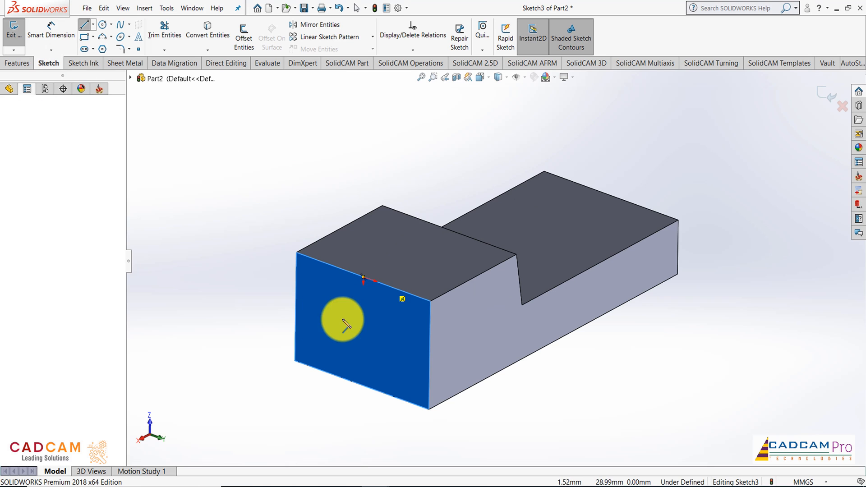
click(296, 297)
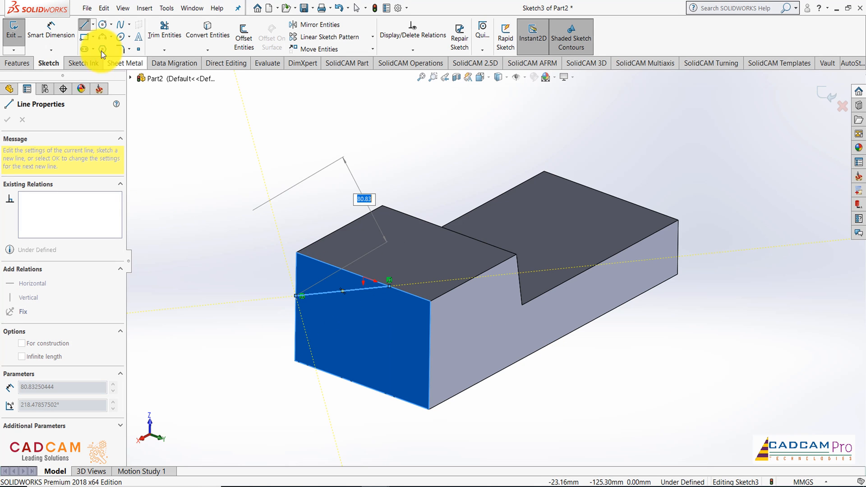
Dimension the angle between the sloping line and the end face's upper edge to 10 degrees.
click(66, 25)
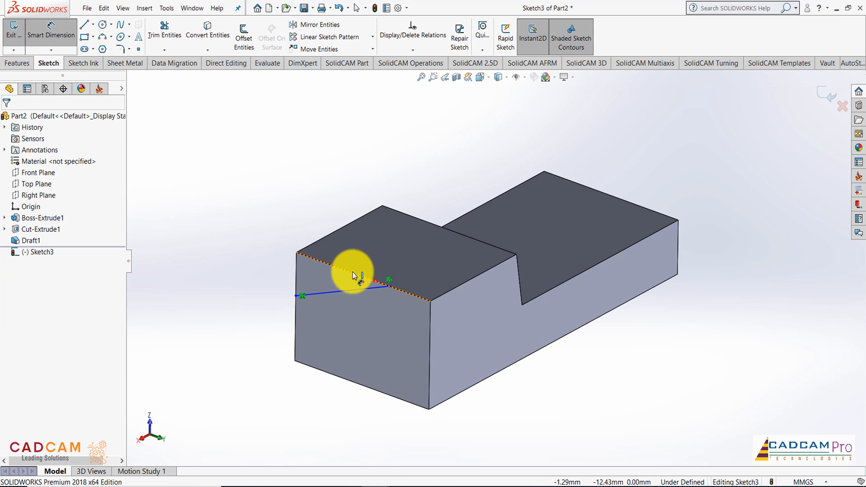
click(355, 292)
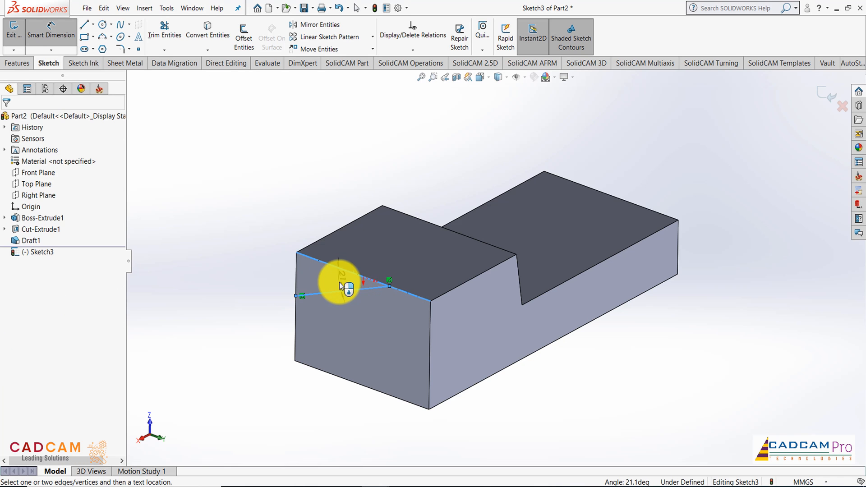
click(348, 286)
text(10)
key(Return)
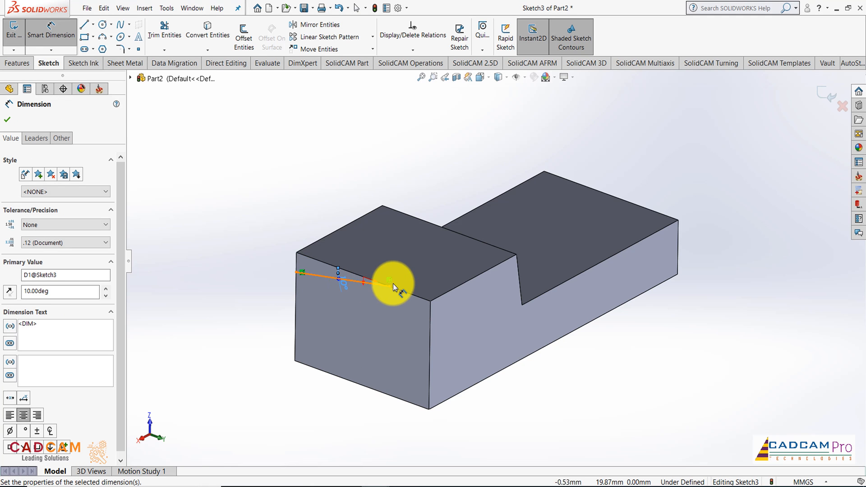
Dimension the distance from the line's endpoint on the upper edge to the opposite vertical edge to 50 mm.
click(423, 310)
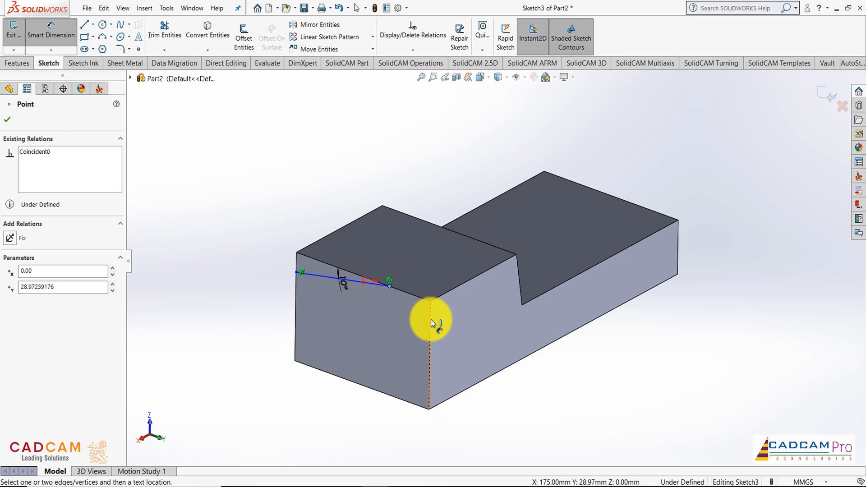
click(431, 323)
click(416, 265)
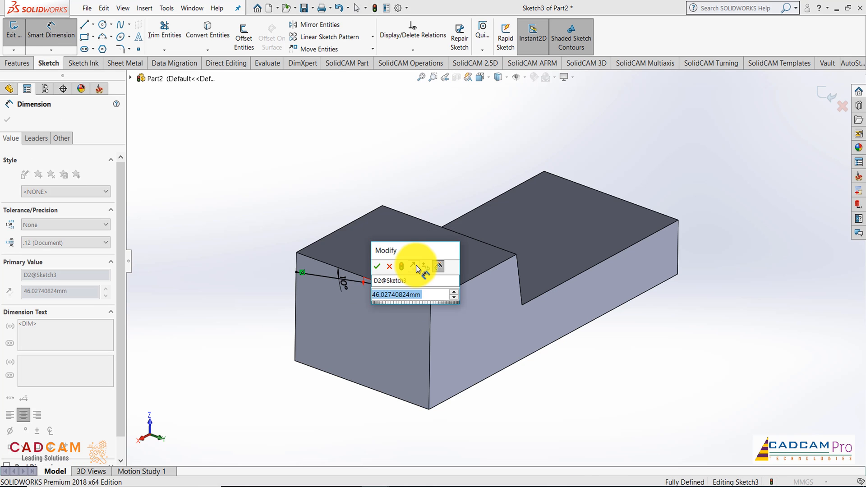
text(50)
key(Return)
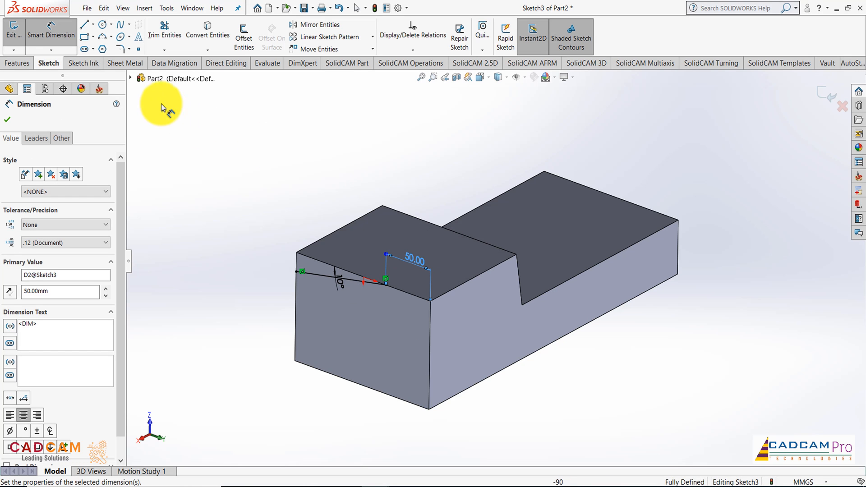
Convert the end face's upper edge and the vertical edge touched by the sloping line into sketch entities.
click(209, 28)
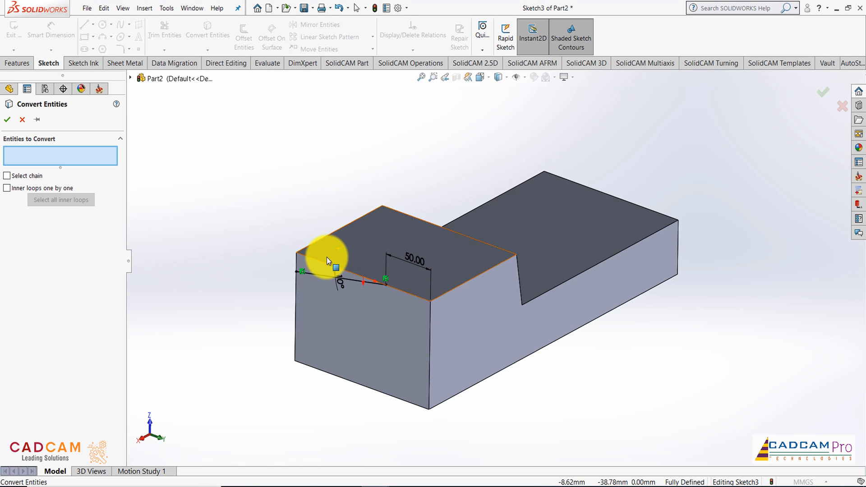
click(324, 263)
click(295, 262)
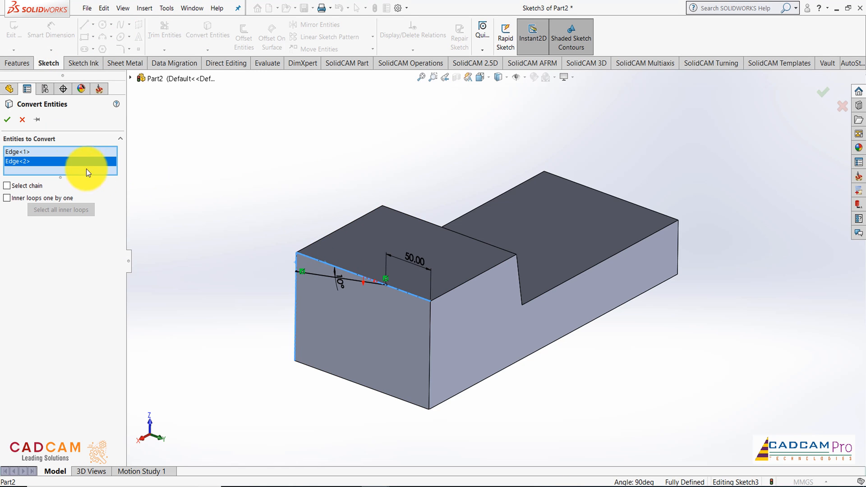
click(7, 120)
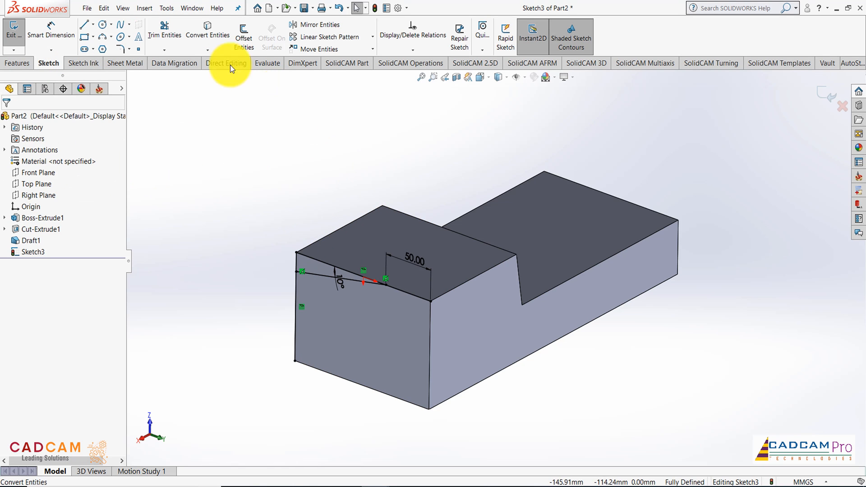
Trim the converted edges beyond the sloping line with Trim to closest, leaving a closed triangular profile.
click(176, 30)
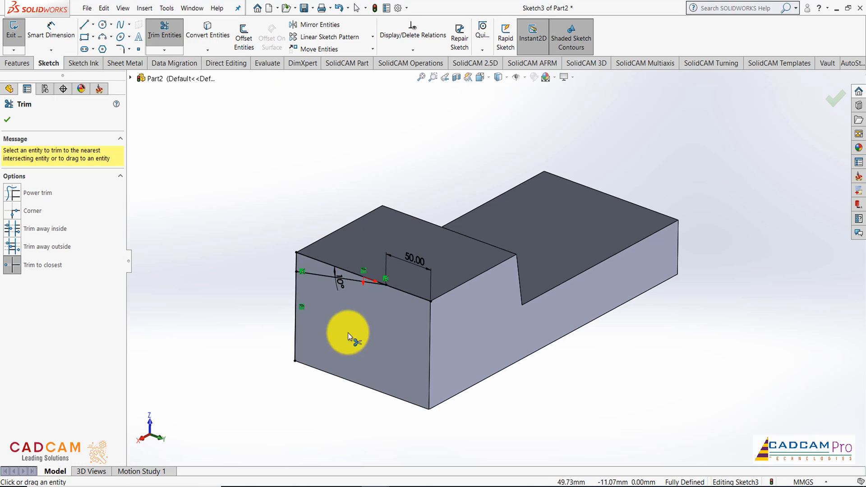
click(294, 324)
click(410, 295)
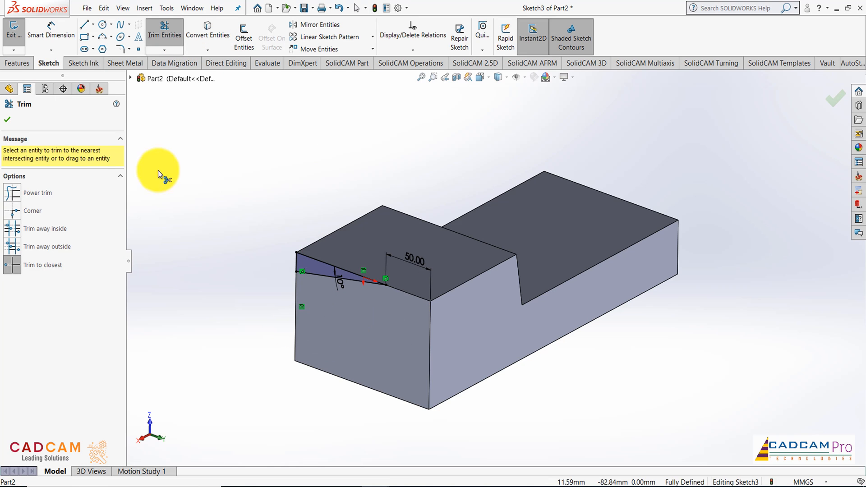
click(12, 120)
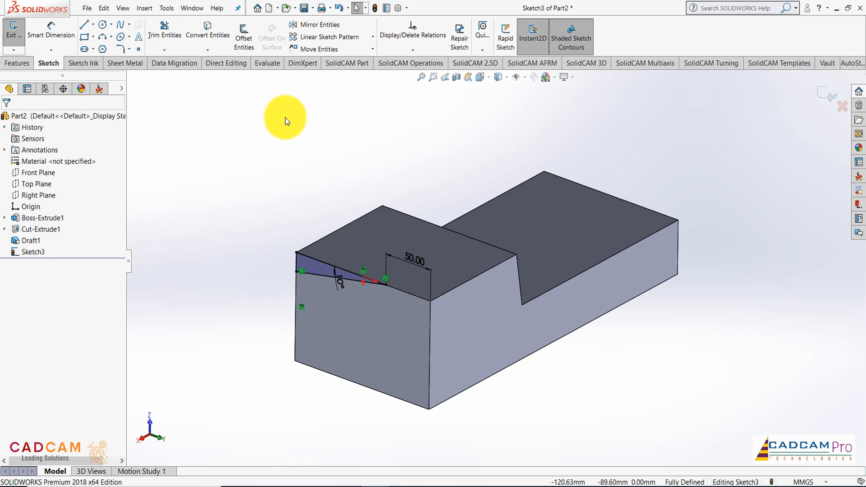
right_click(285, 117)
click(225, 115)
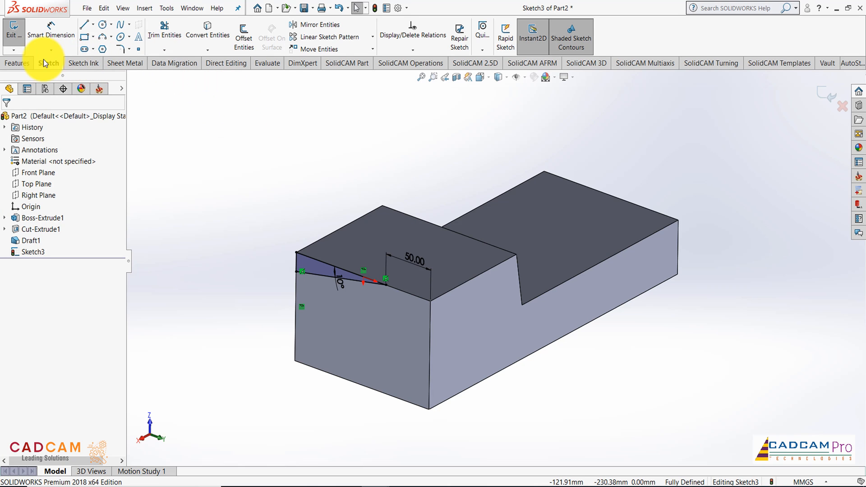
Cut-extrude the triangular profile with the Through All end condition to slope the tall block's upper face.
click(18, 64)
click(172, 44)
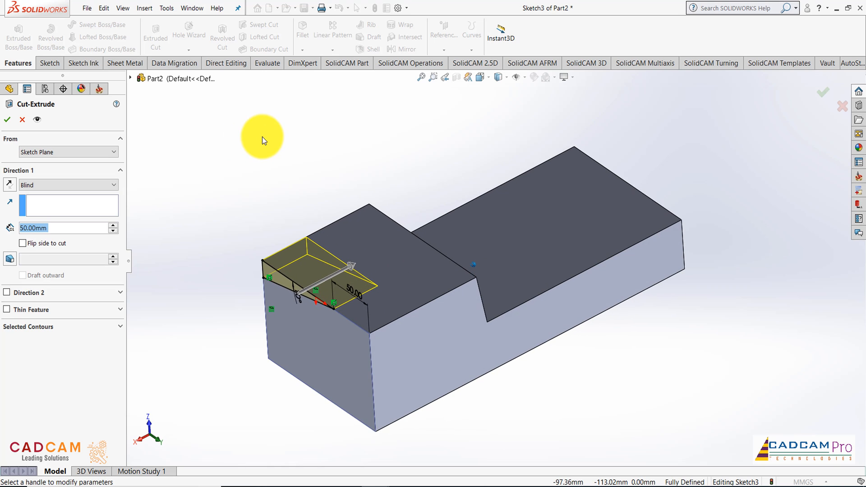
click(68, 186)
click(66, 201)
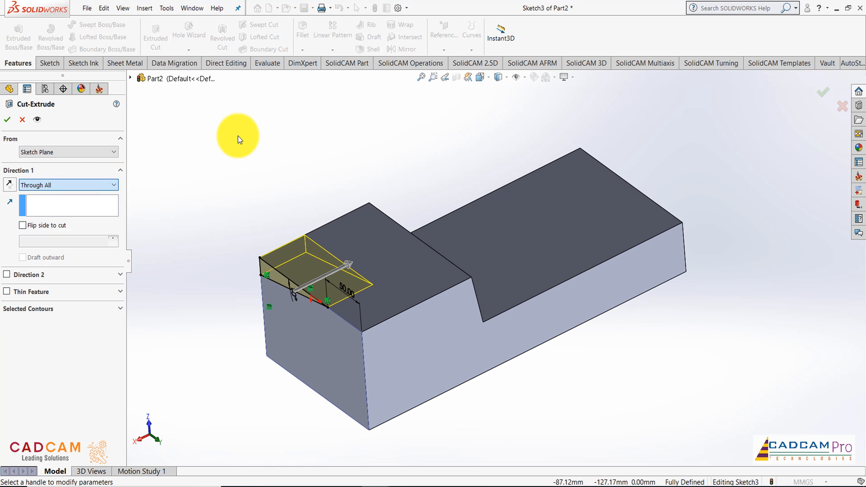
click(8, 119)
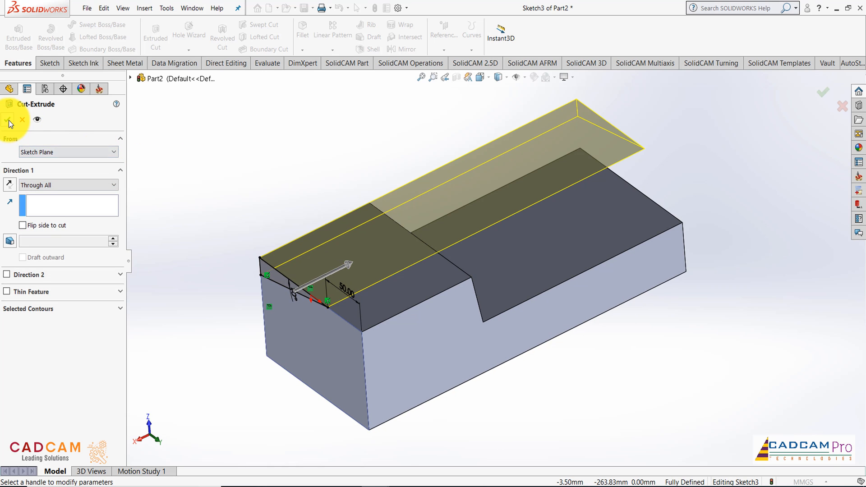
click(270, 137)
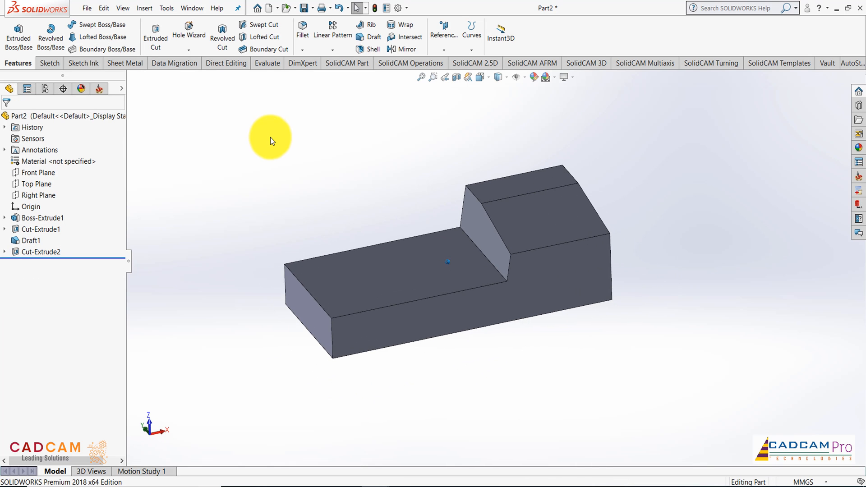
Set up a draft with the part's underside as the direction of pull and the four outer side faces as draft faces.
click(364, 40)
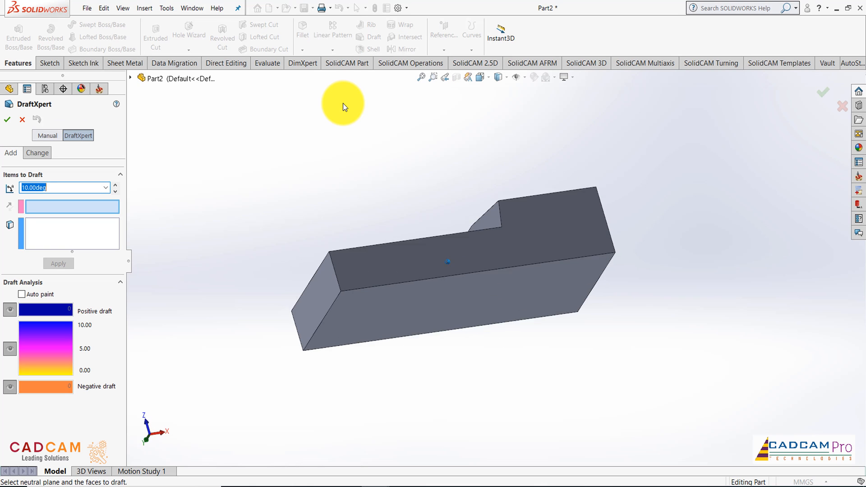
click(463, 288)
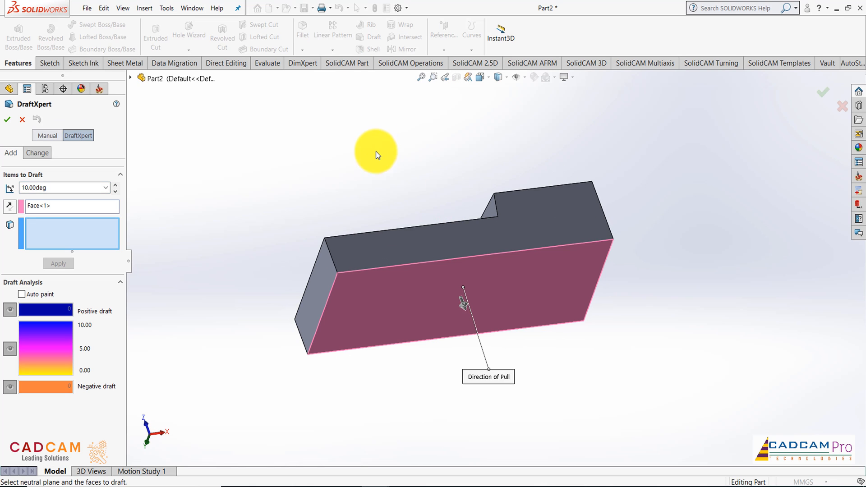
click(396, 248)
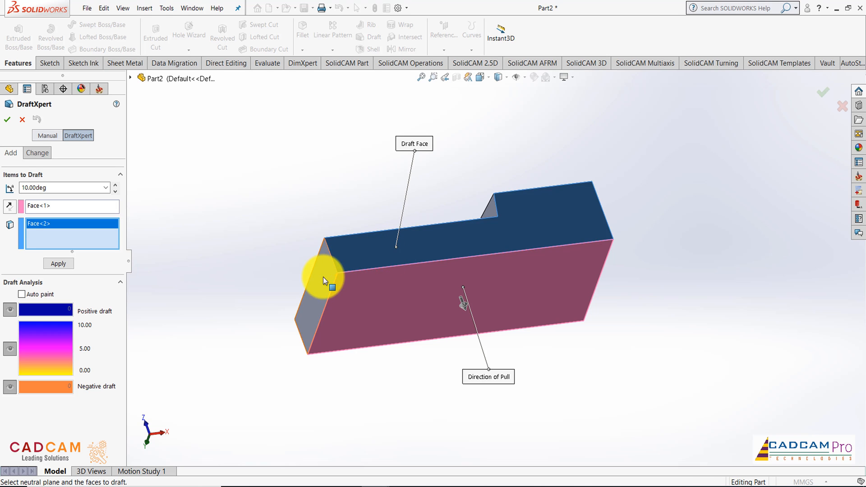
click(323, 277)
click(529, 272)
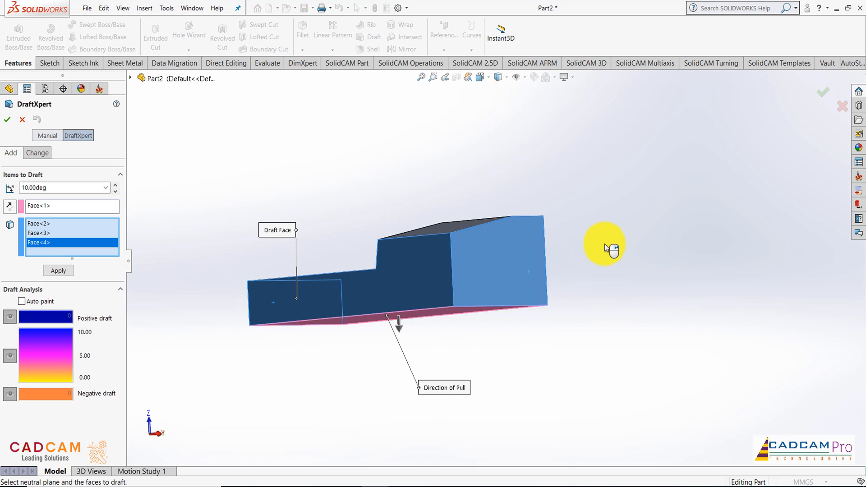
click(469, 311)
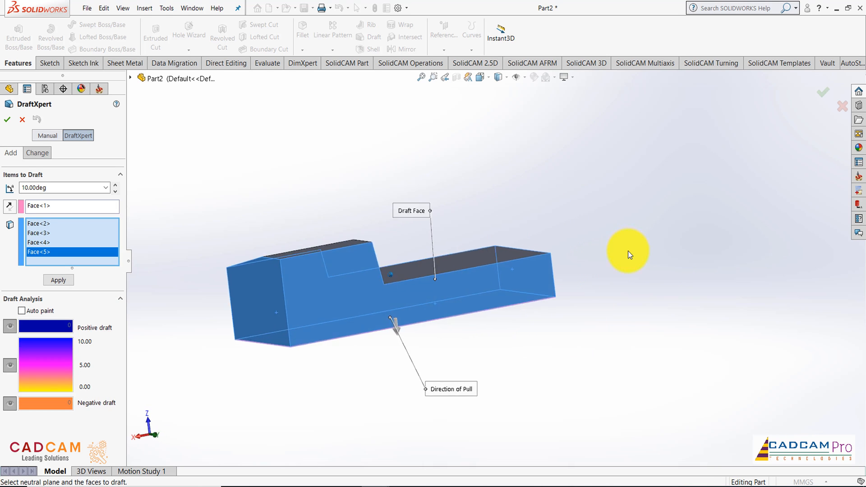
middle_drag(629, 253, 518, 267)
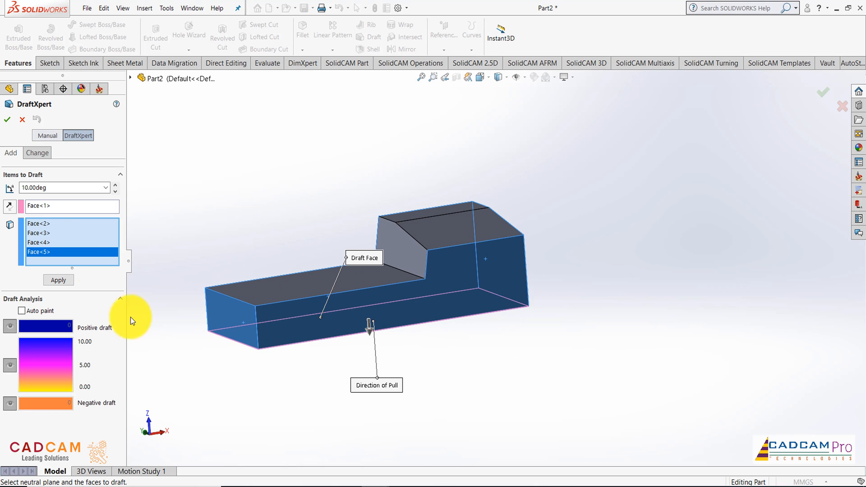
Set the draft angle to 8 degrees, reverse the direction of pull, and apply the draft to the four side faces.
drag(62, 189, 7, 199)
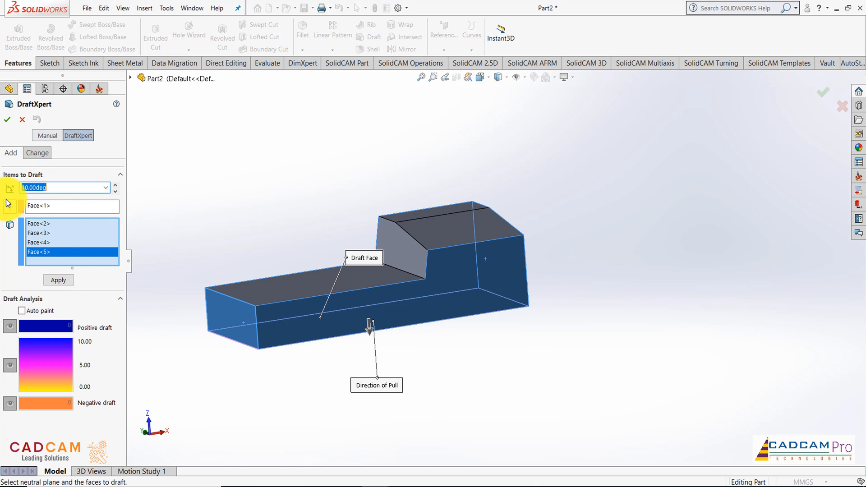
text(8)
click(8, 205)
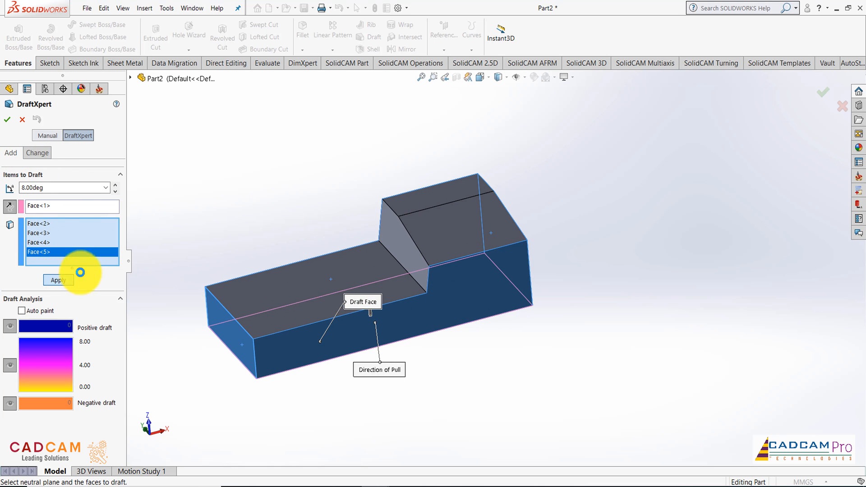
click(59, 280)
key(ctrl+1)
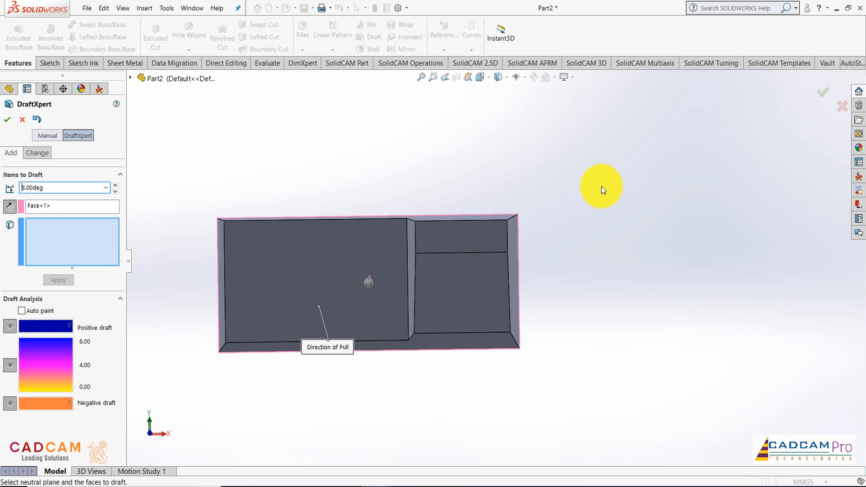
Close the draft settings and round the edge between the tall block's flat top and sloped face with a 50 mm fillet.
click(7, 120)
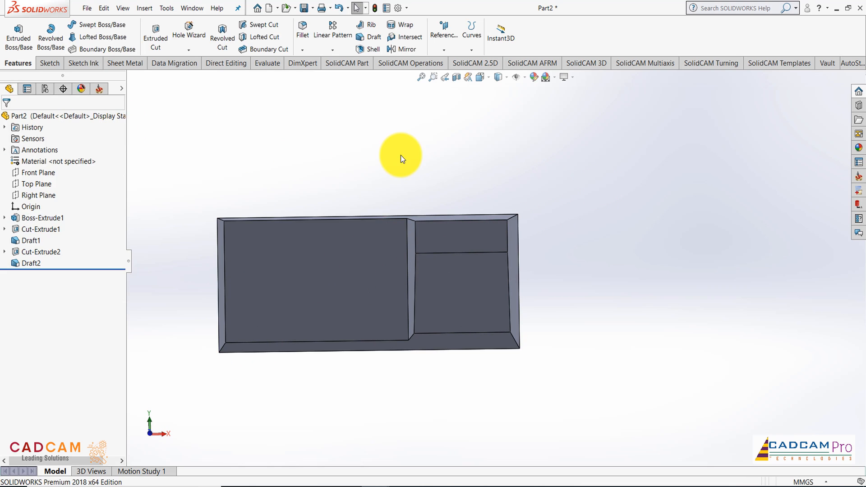
key(ctrl+7)
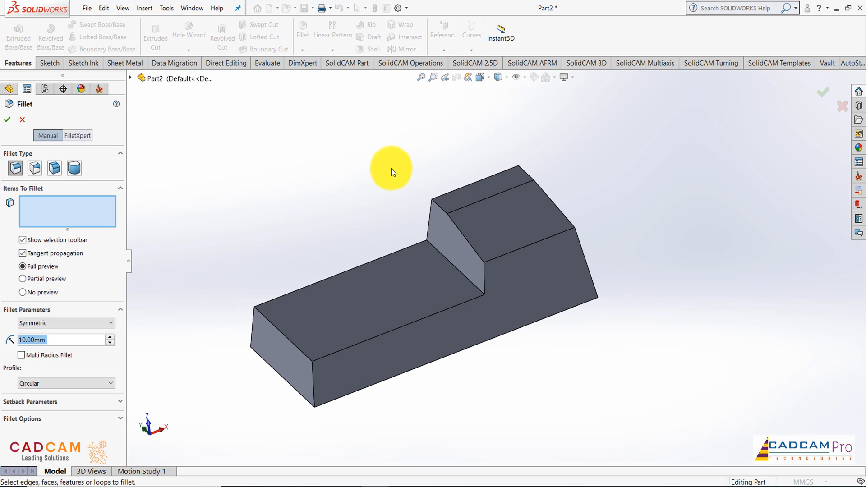
text(50)
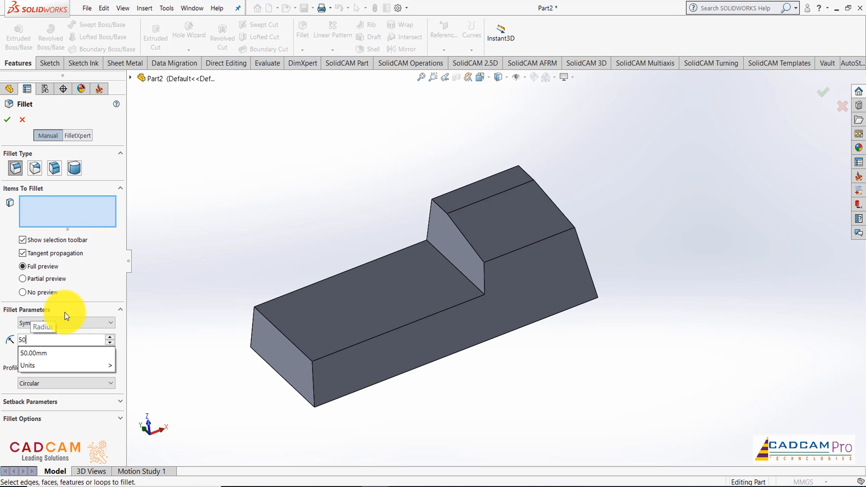
click(461, 210)
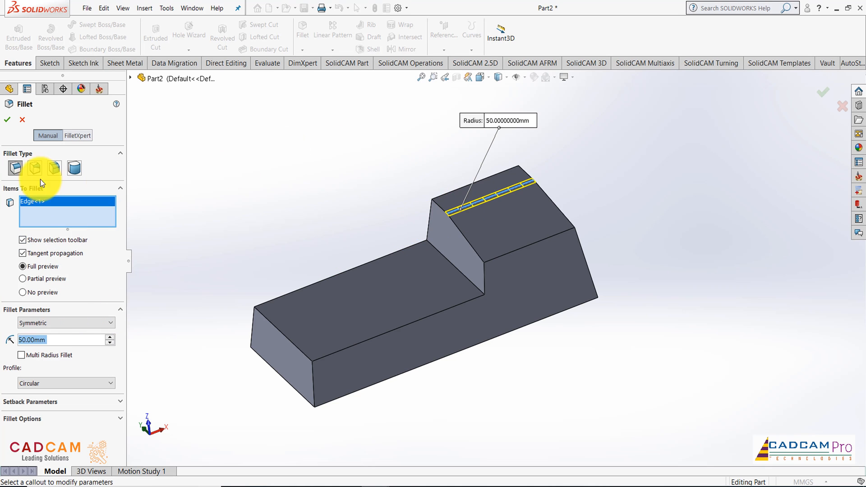
click(13, 124)
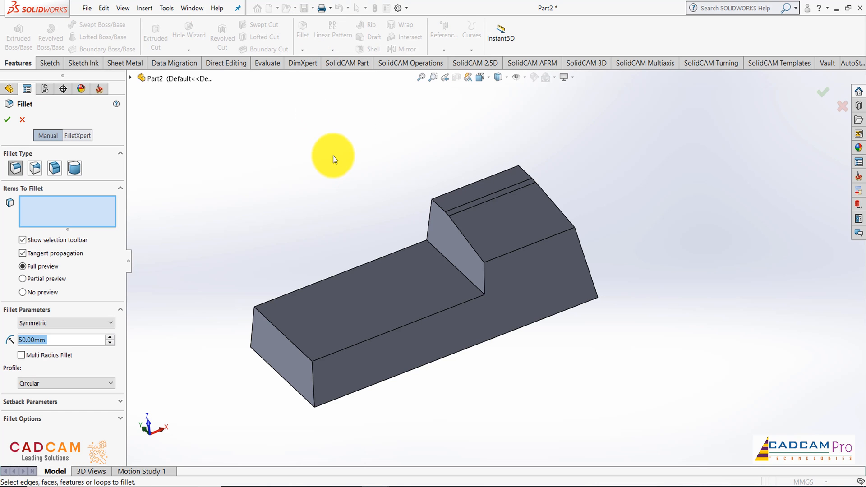
Set up a 10 mm fillet on the tall block's upper and corner edges and the low block's two long upper edges.
text(0)
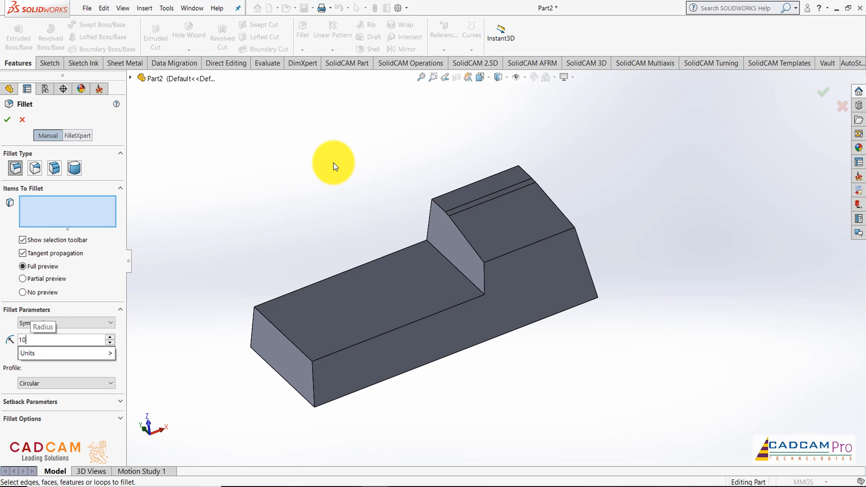
key(Return)
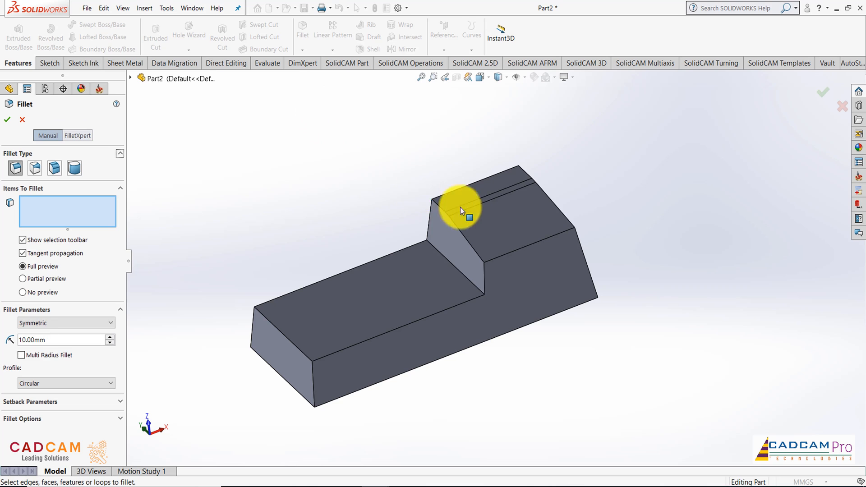
click(484, 277)
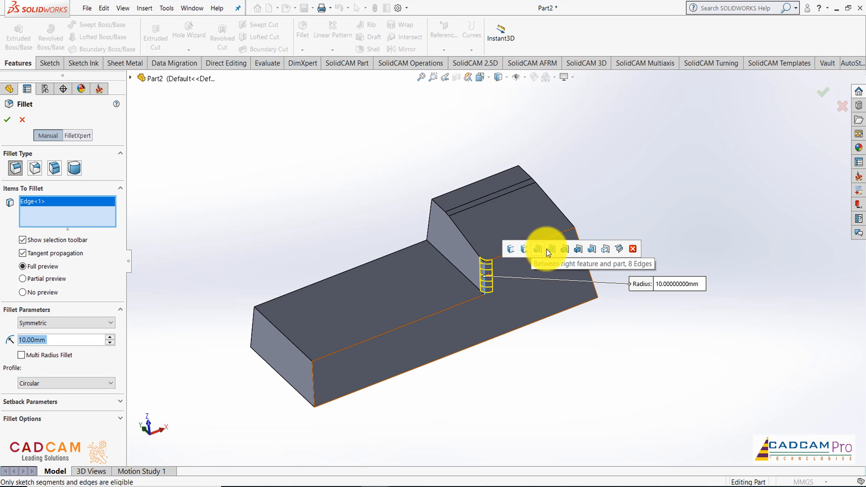
click(527, 251)
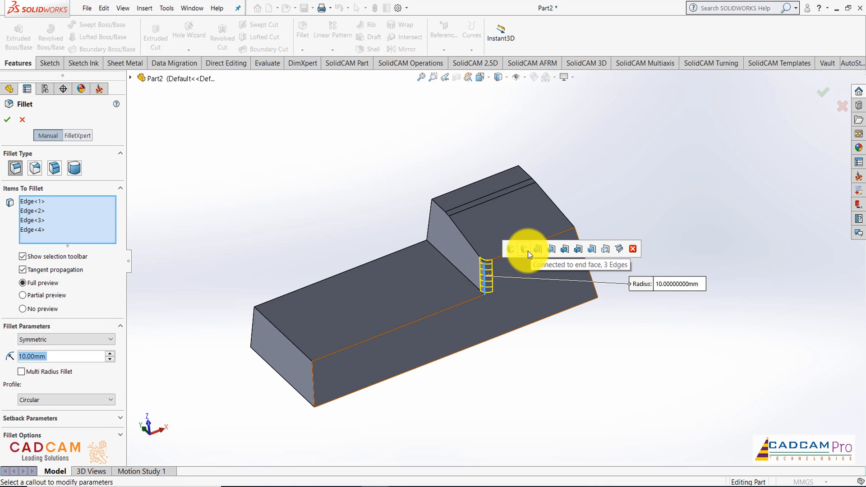
middle_drag(446, 154, 343, 229)
click(323, 244)
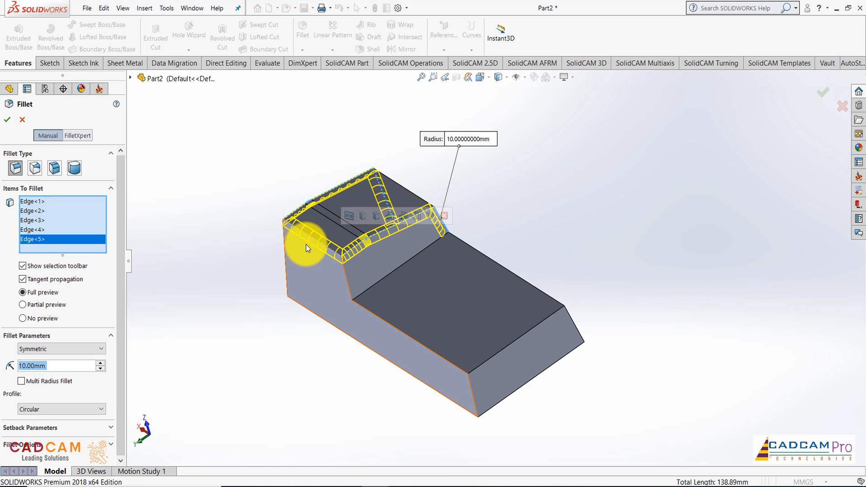
click(367, 218)
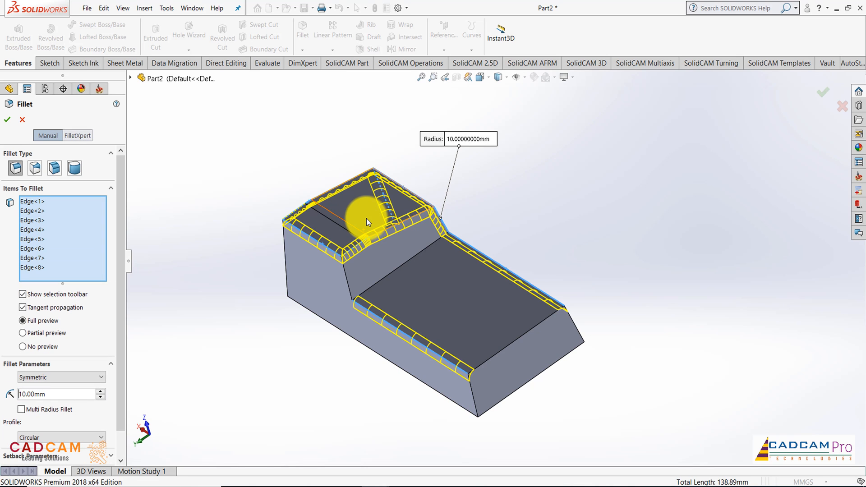
Add the remaining step edges, the low block's end and corner edges, and the inner step edge, and apply the 10 mm fillet.
click(346, 279)
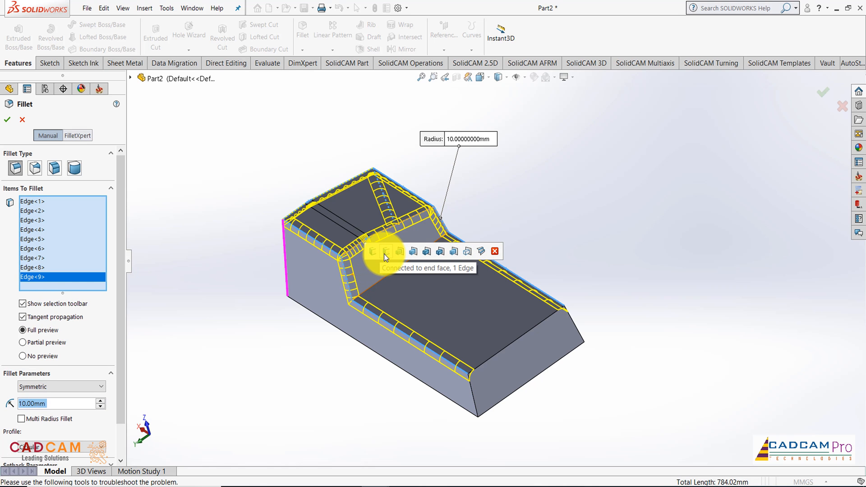
click(384, 254)
middle_drag(374, 165, 375, 165)
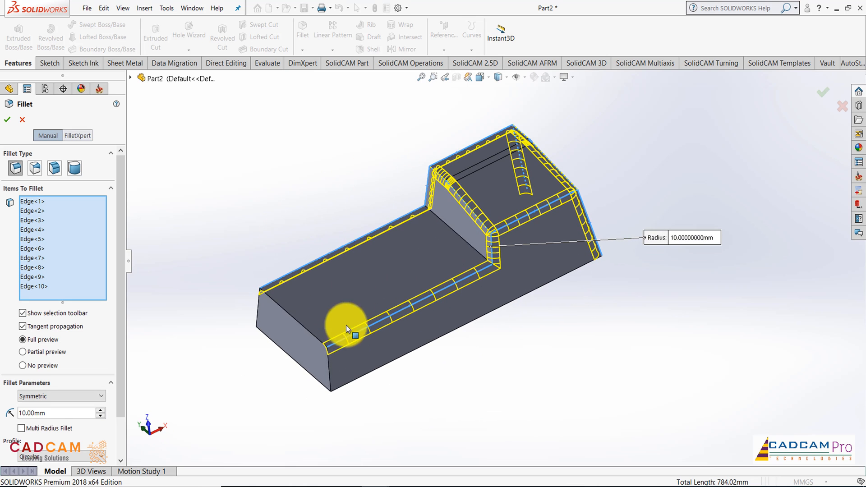
click(330, 365)
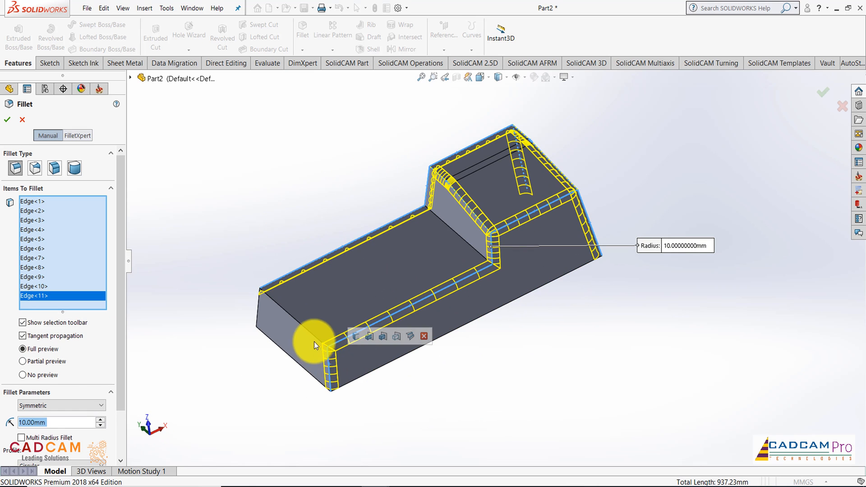
click(256, 316)
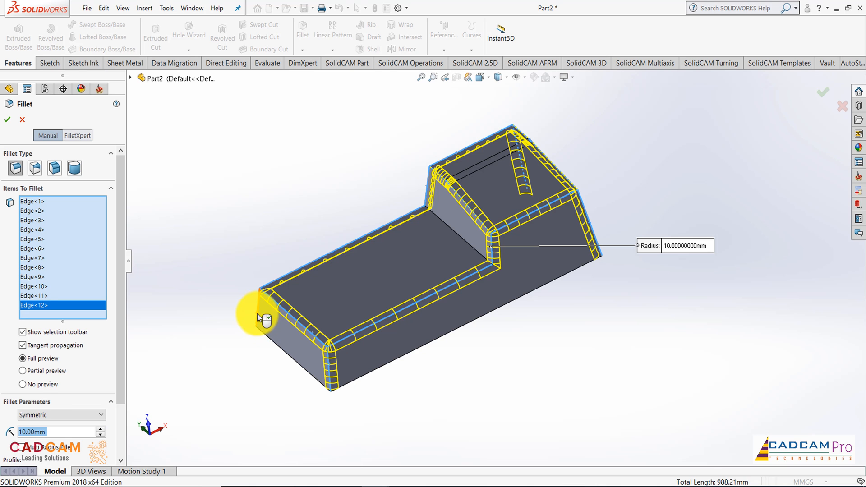
click(257, 314)
middle_drag(283, 185, 372, 233)
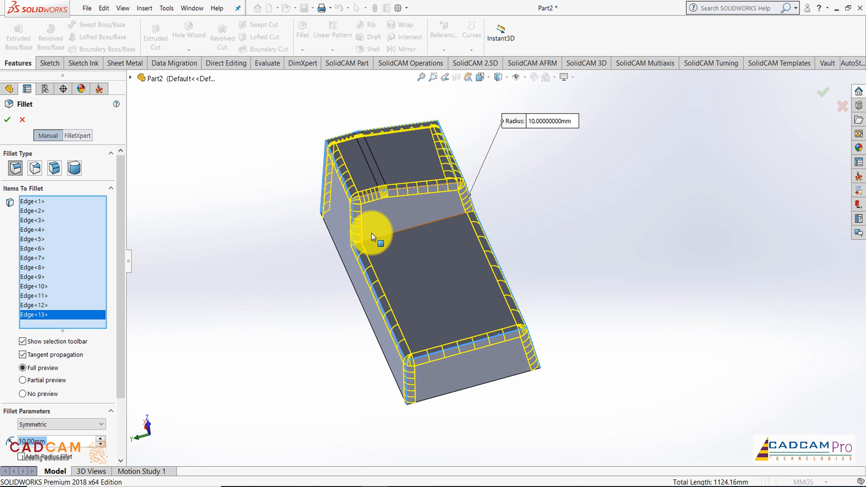
click(372, 237)
middle_drag(637, 239, 9, 174)
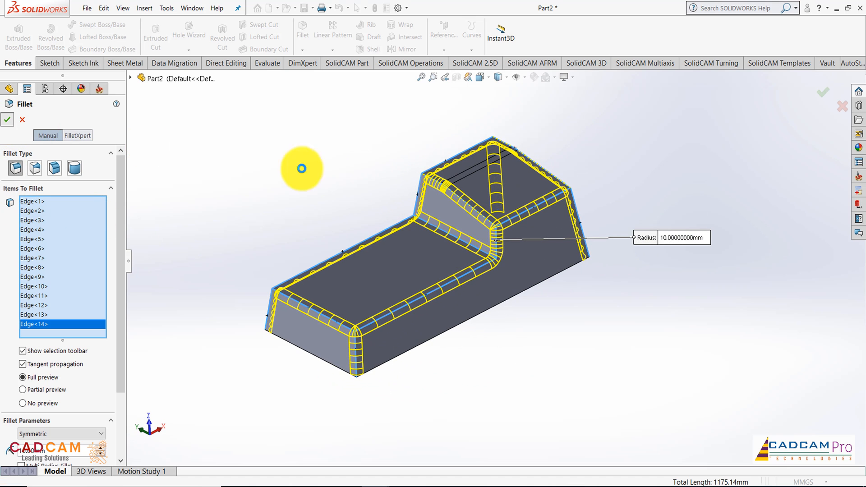
click(329, 173)
Shell the part outward with a 10 mm wall thickness, removing the underside face, with the preview shown.
middle_drag(329, 173, 348, 153)
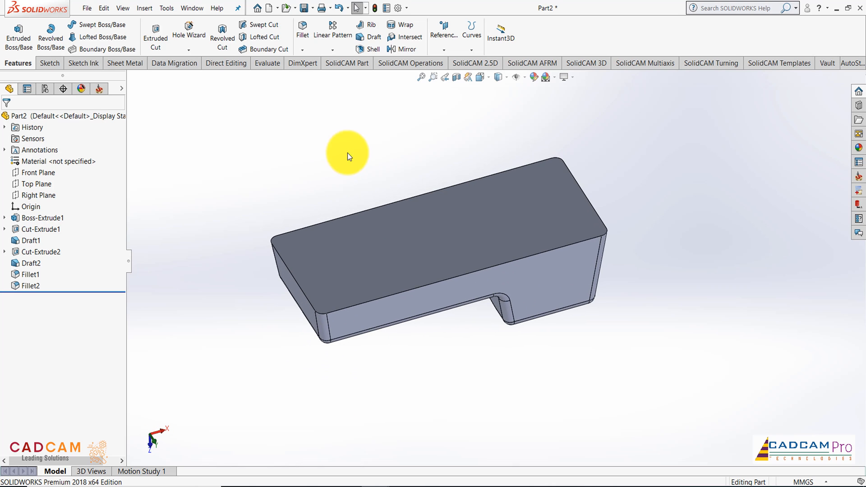
click(378, 48)
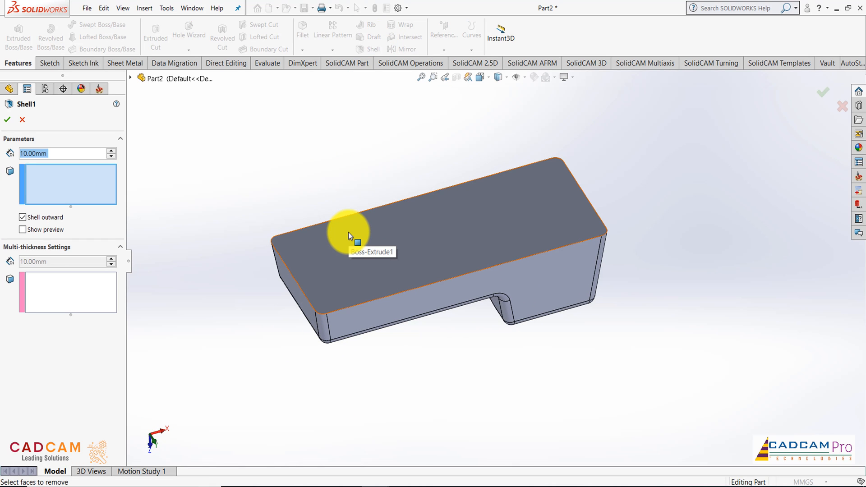
click(349, 231)
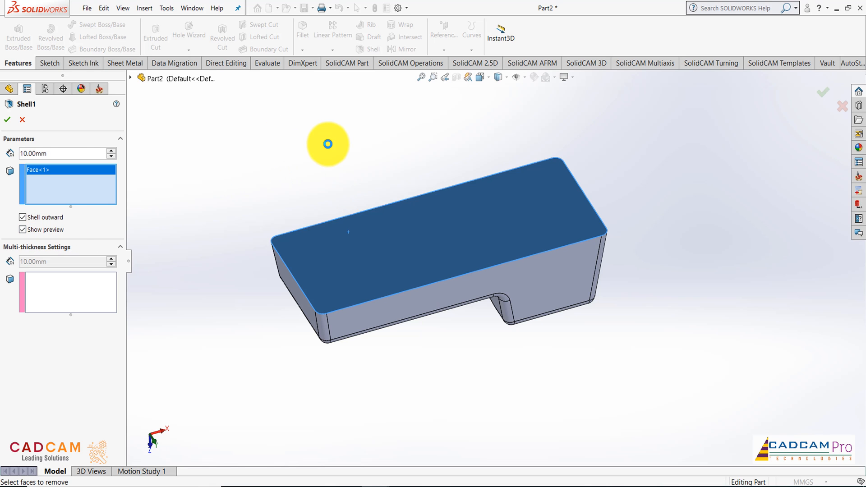
middle_drag(328, 144, 296, 198)
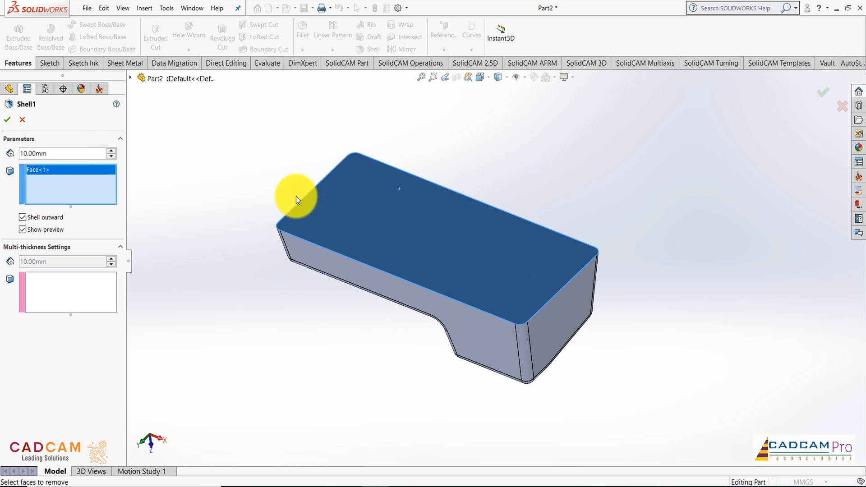
click(12, 120)
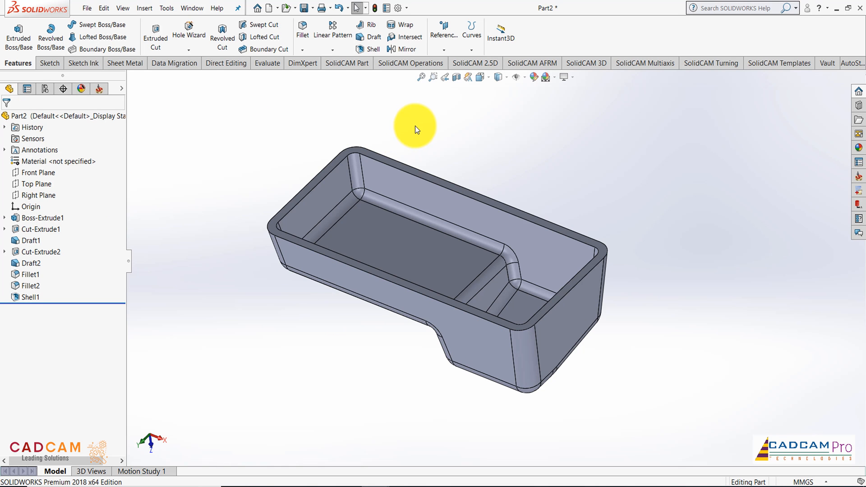
Delete the outward shell feature from the part.
middle_drag(415, 126, 423, 125)
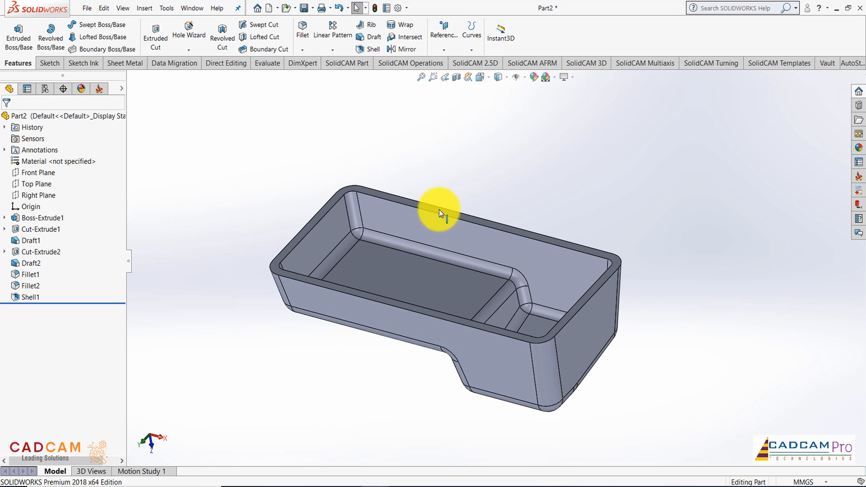
middle_drag(476, 182, 493, 159)
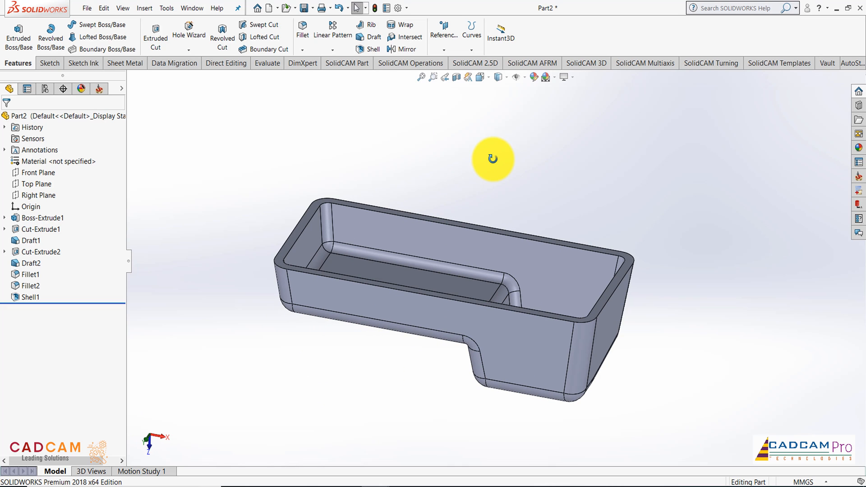
right_click(16, 295)
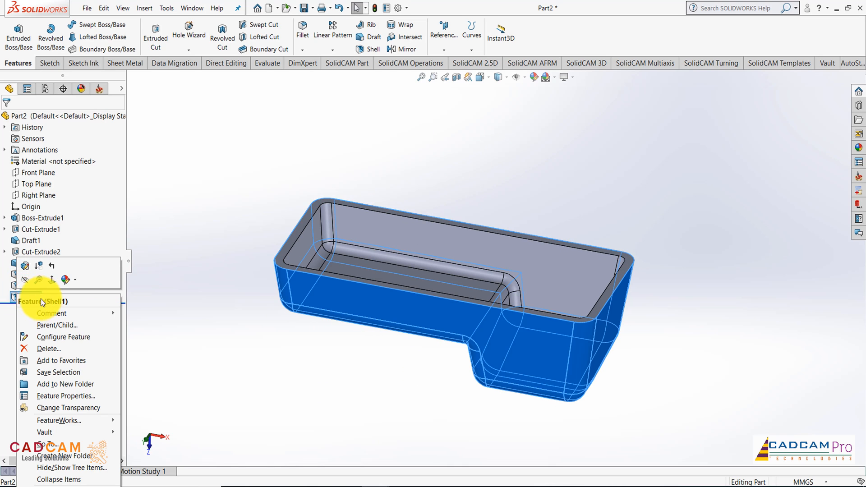
click(45, 348)
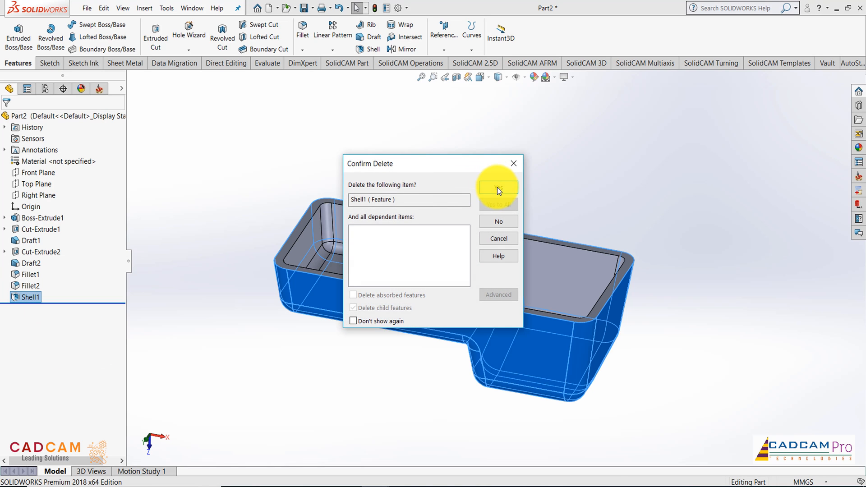
click(497, 188)
Shell the part inward with a 10 mm wall thickness, with Shell outward off and the preview shown, removing the underside face.
key(Up)
key(Up)
key(Up)
key(Up)
key(Up)
key(Up)
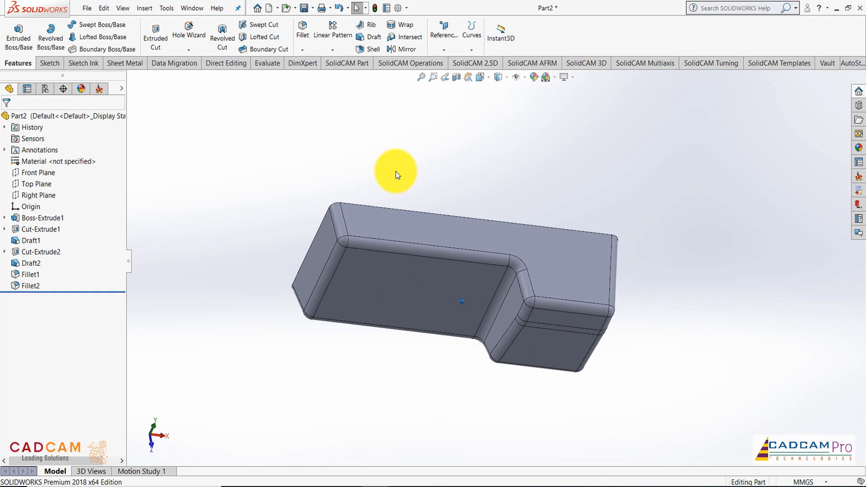
key(Up)
key(Up)
key(Up)
key(Up)
key(Up)
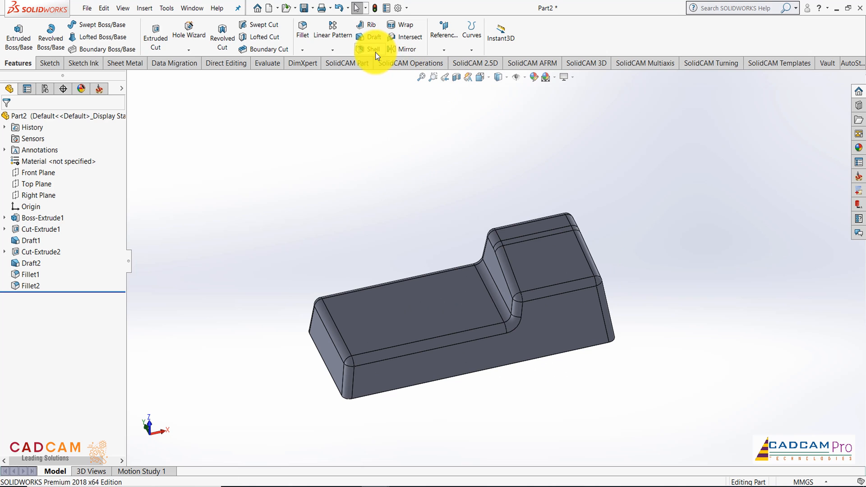
click(375, 50)
key(Up)
key(Up)
key(Up)
key(Up)
key(Up)
key(Up)
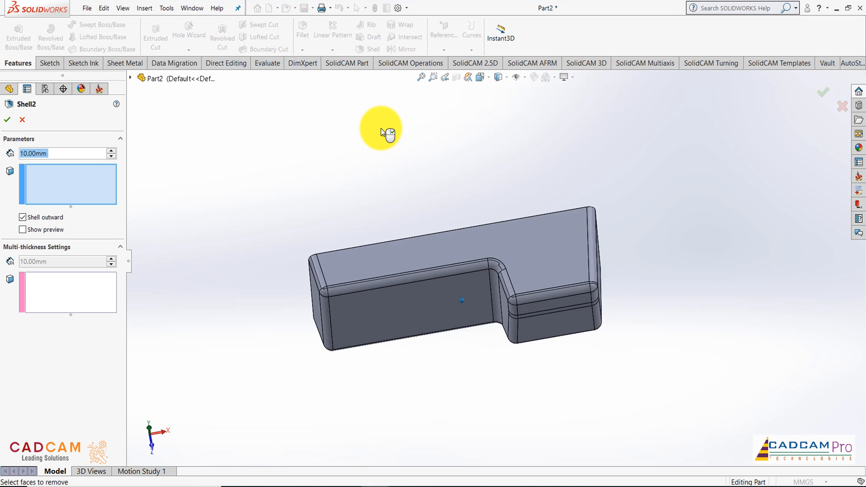
key(Down)
key(Down)
key(Down)
key(Down)
key(Down)
key(Down)
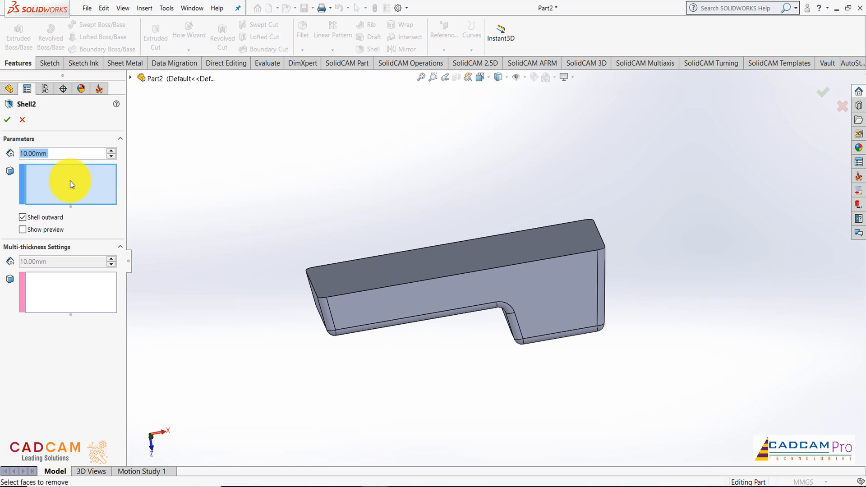
click(51, 218)
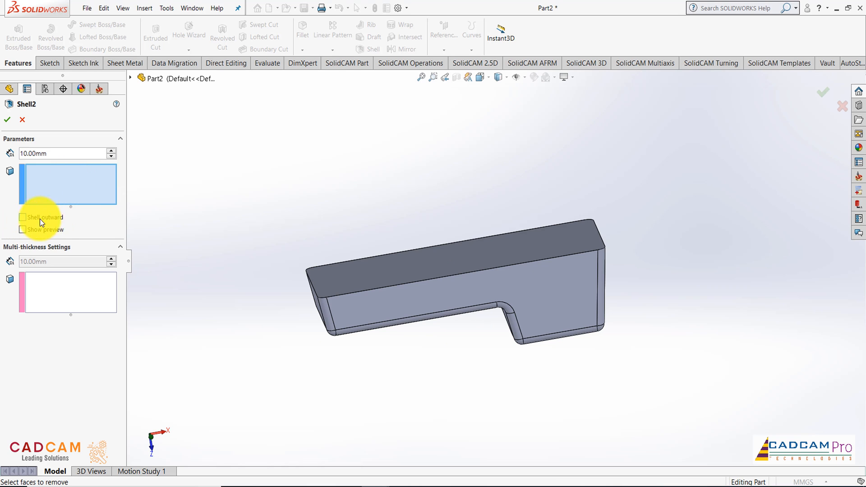
click(399, 262)
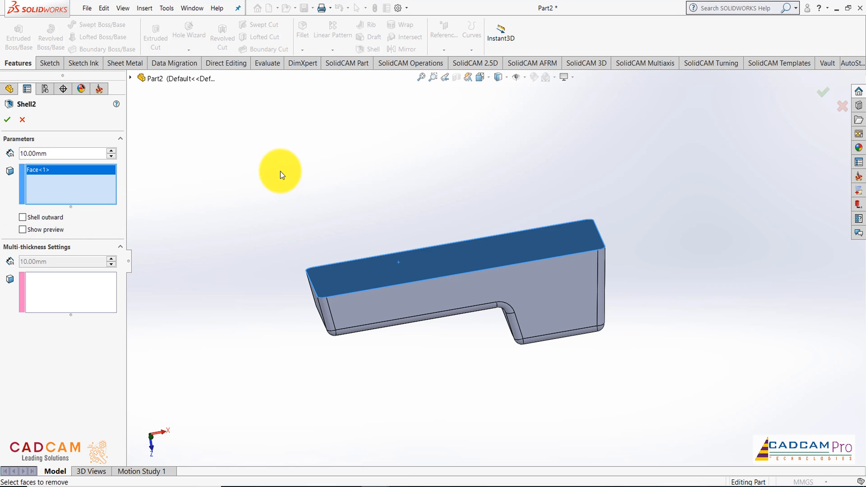
click(27, 230)
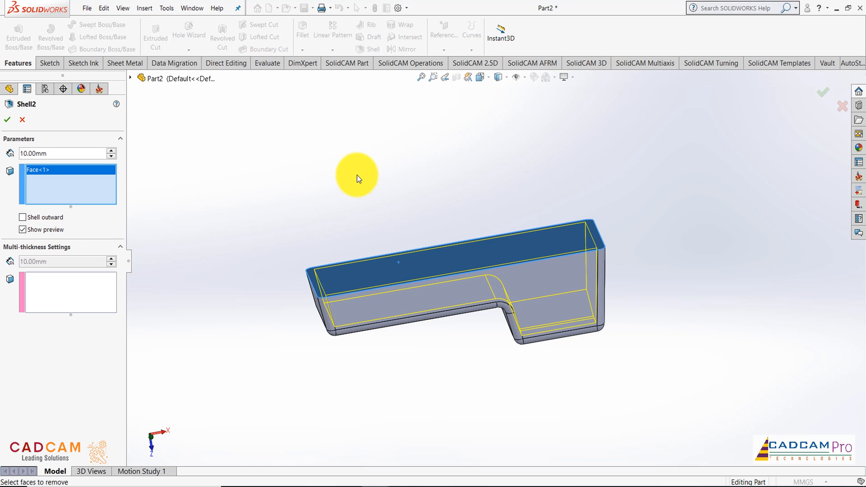
middle_drag(357, 176, 334, 167)
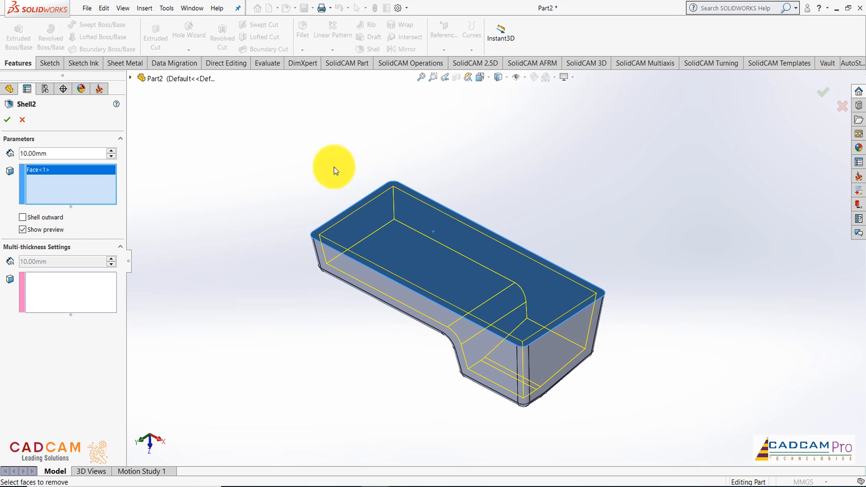
click(8, 120)
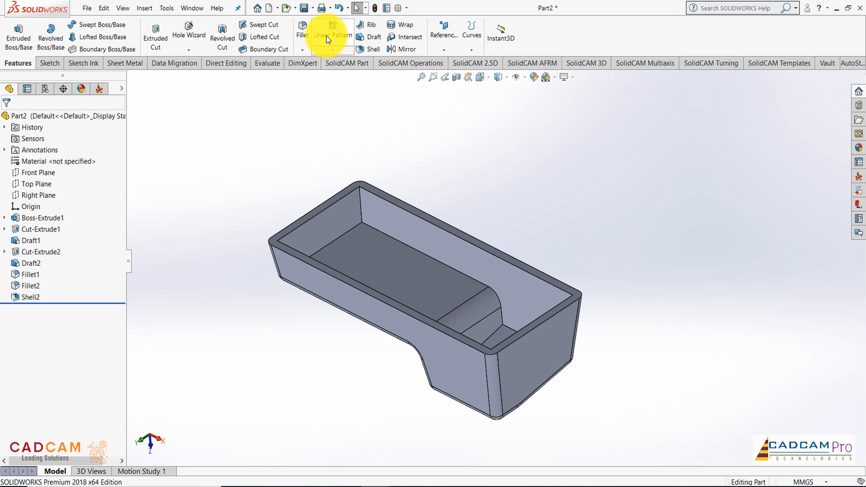
Start a 10 mm fillet on the cavity's four inner corner edges and its lengthwise floor edges on both sides.
click(307, 33)
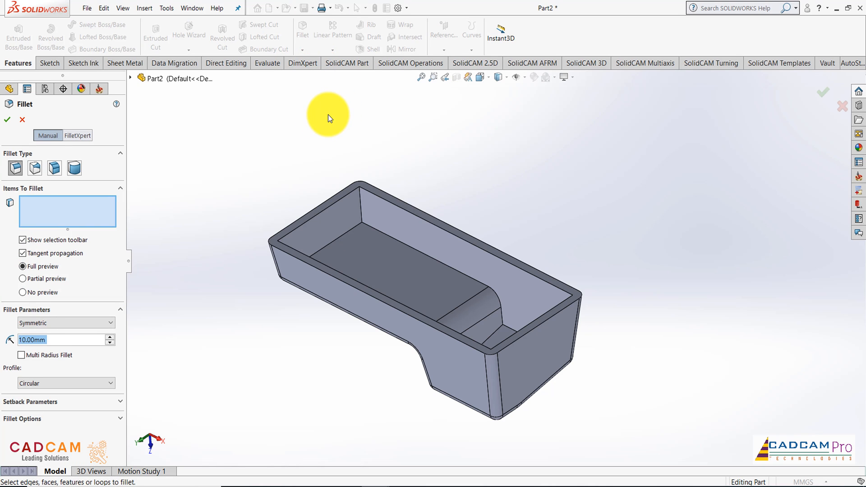
click(362, 215)
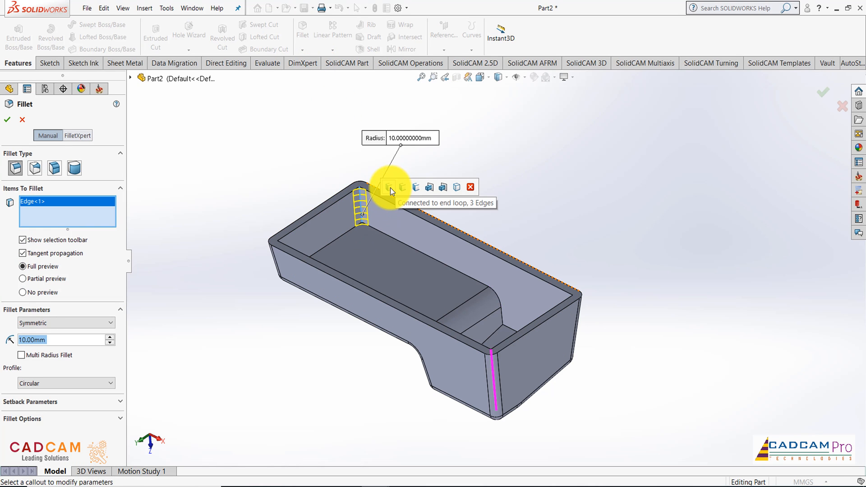
click(391, 187)
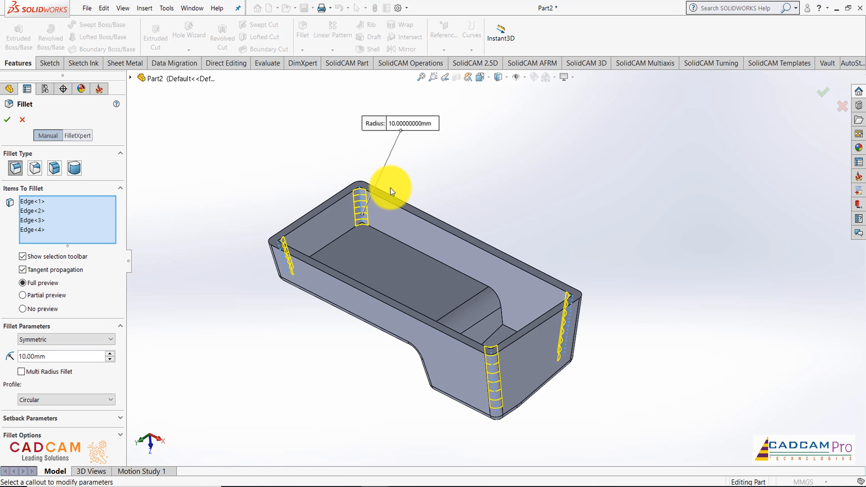
key(ctrl+5)
key(ctrl+7)
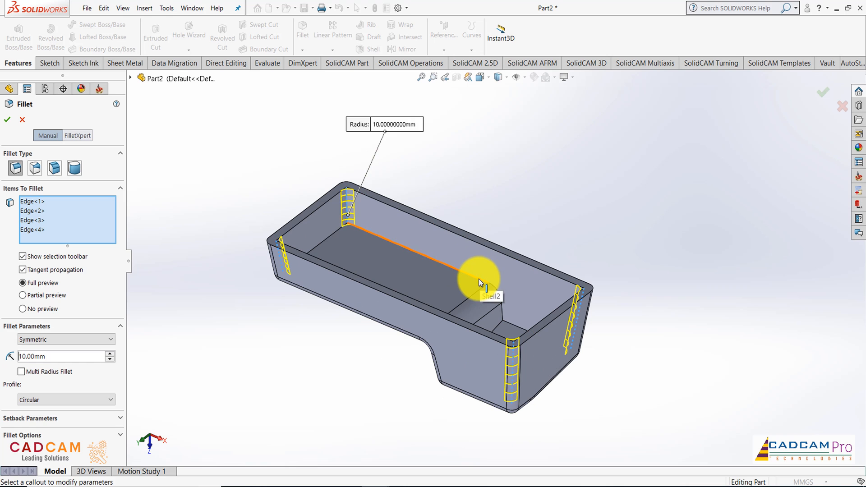
click(479, 279)
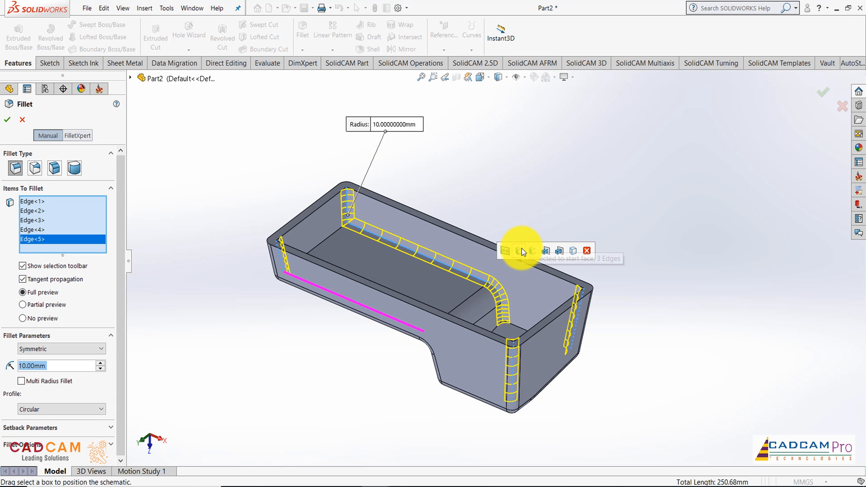
click(522, 248)
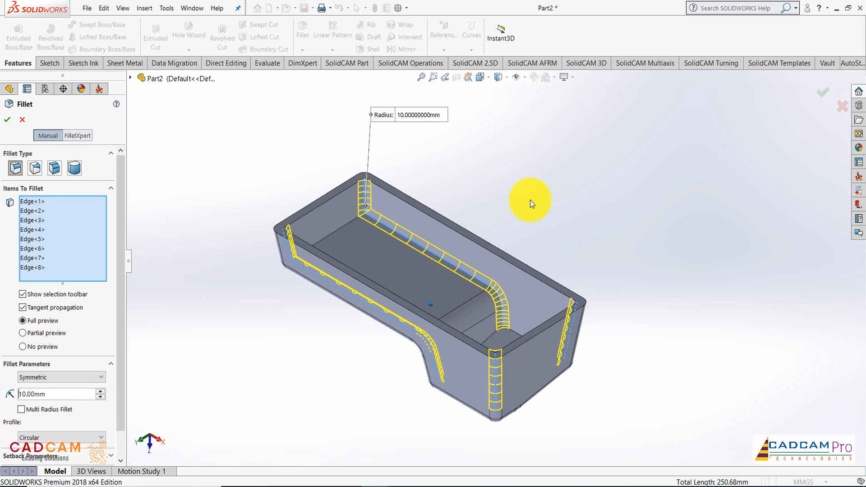
Add the deep pocket's remaining floor edges and the shallow floor's end edge, and apply the 10 mm fillet.
middle_drag(531, 200, 341, 261)
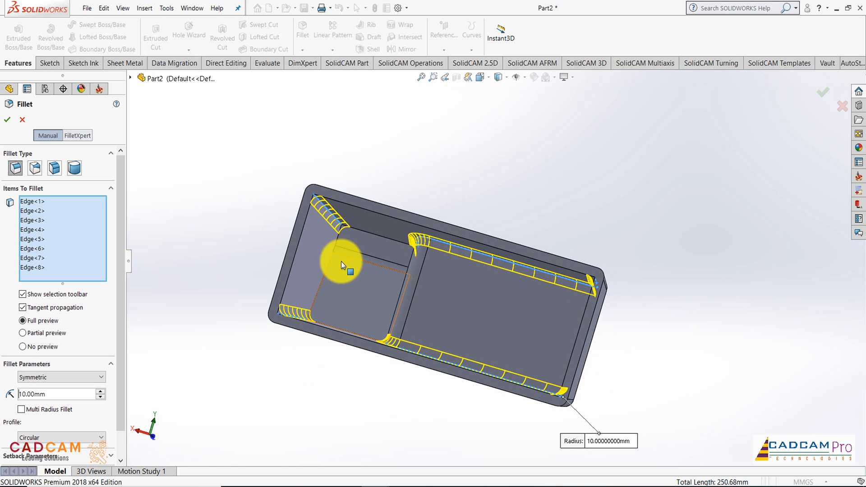
click(329, 263)
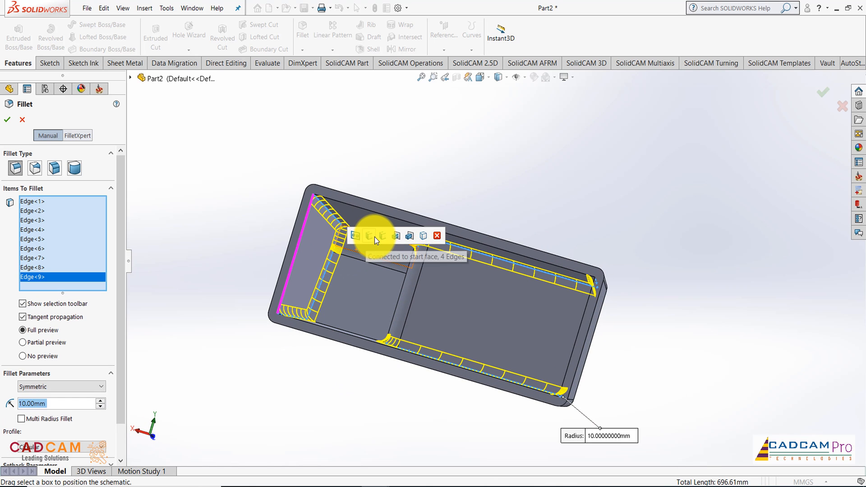
click(385, 237)
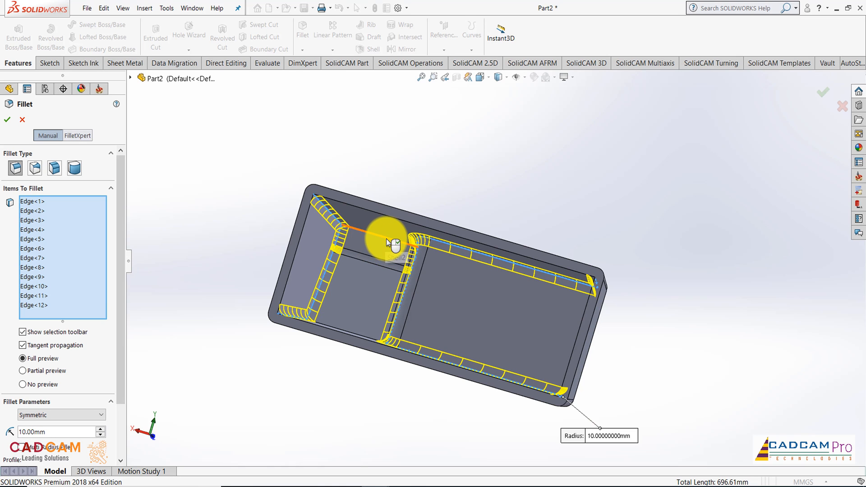
click(386, 239)
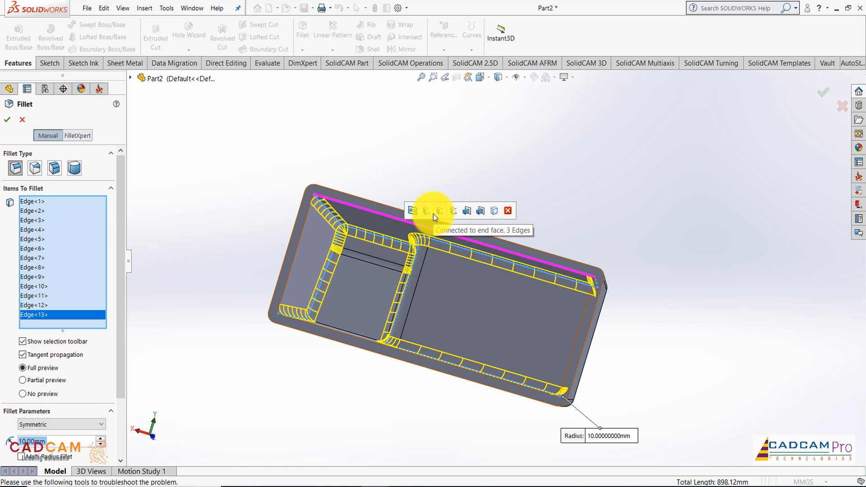
click(457, 215)
middle_drag(488, 159, 472, 184)
click(427, 248)
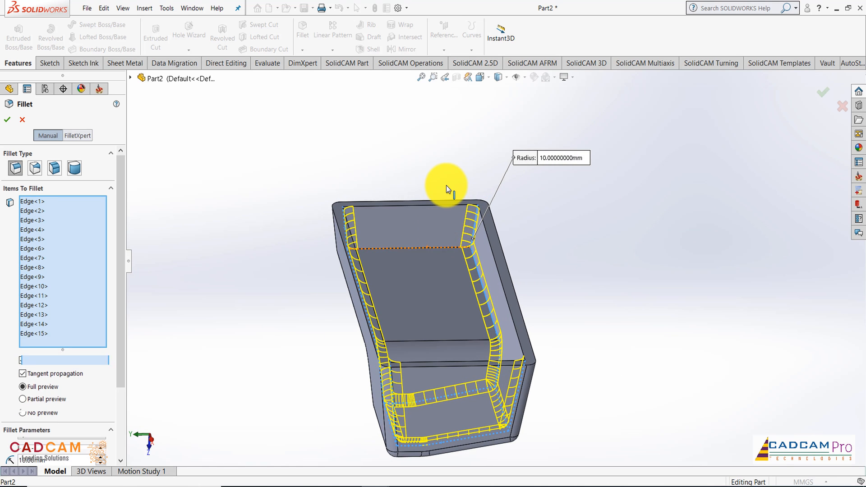
middle_drag(445, 185, 623, 257)
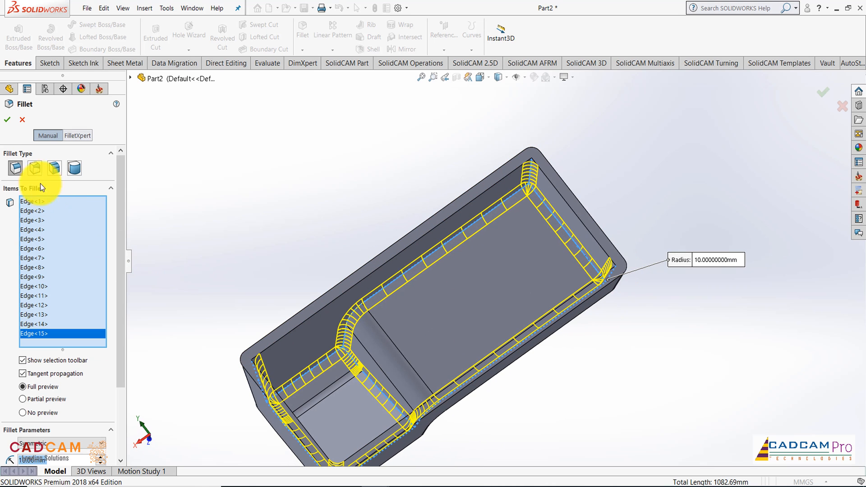
click(10, 120)
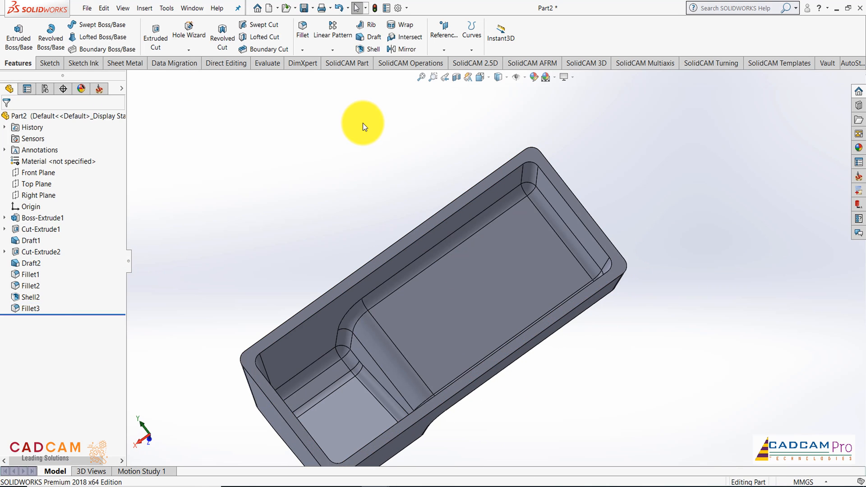
Start a new sketch on the flat rim face around the cavity opening, viewed face-on.
middle_drag(363, 123, 397, 158)
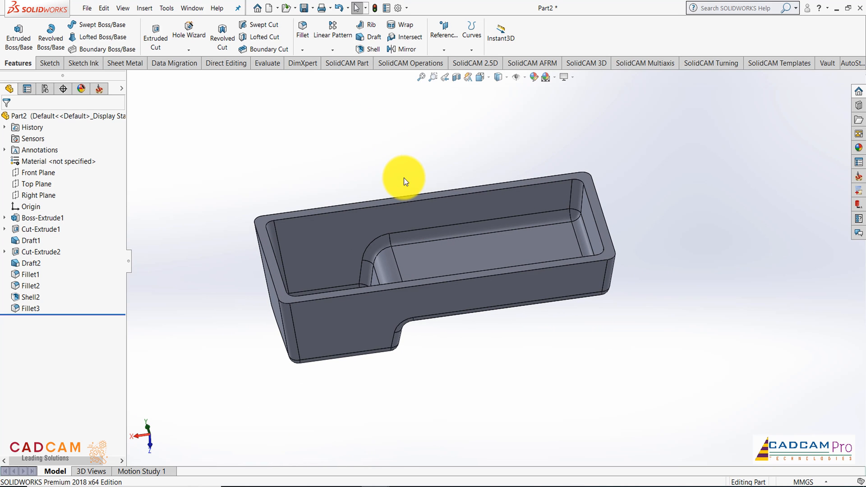
scroll(415, 200, down, 2)
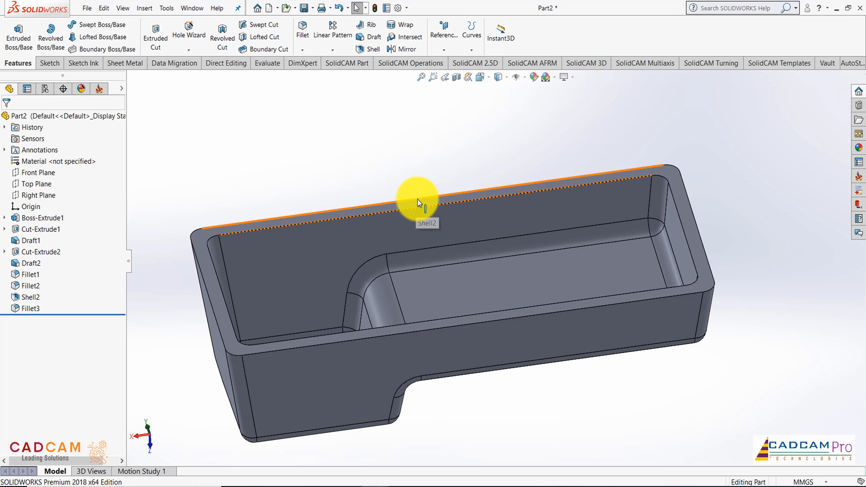
click(419, 200)
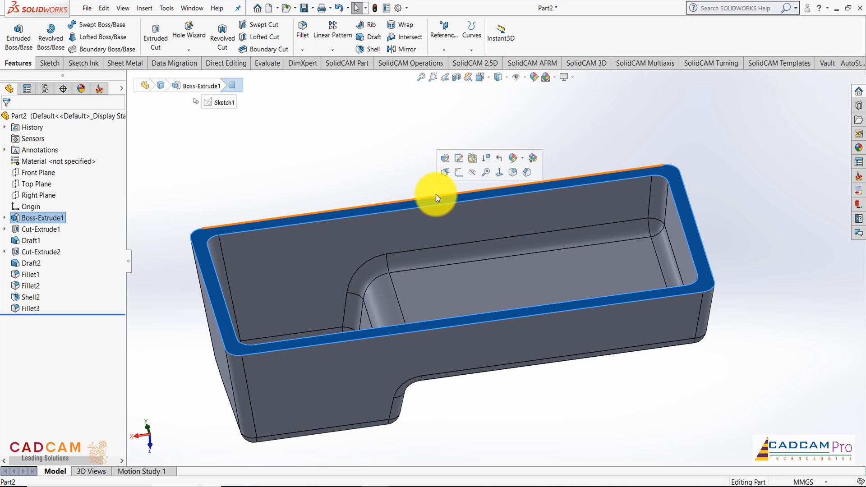
click(499, 175)
click(226, 166)
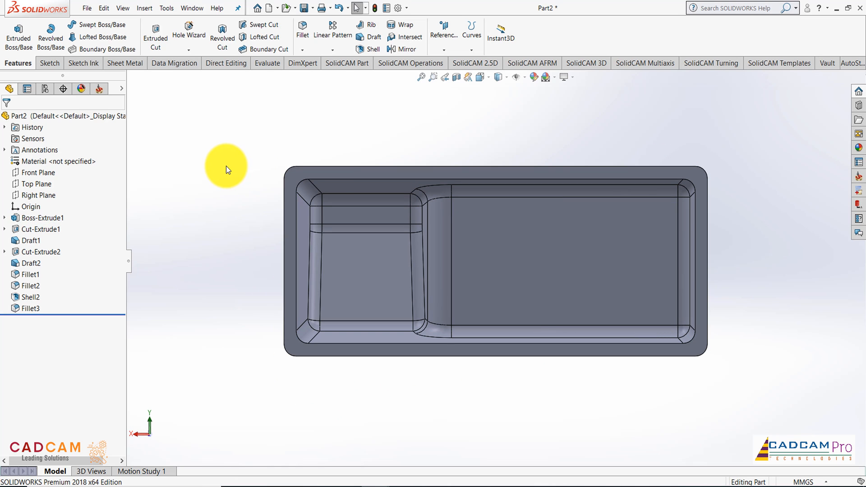
click(335, 170)
click(375, 143)
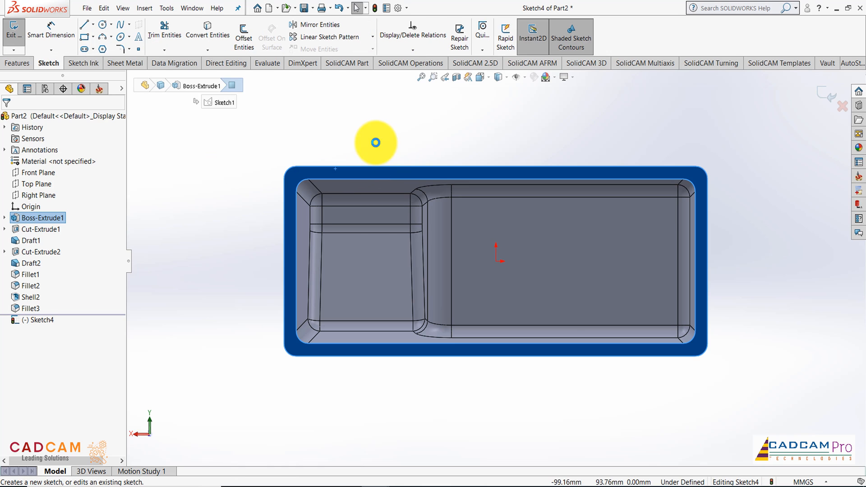
Sketch a vertical line about 36 mm long ending at the origin and a horizontal line about 36 mm long from it.
click(84, 25)
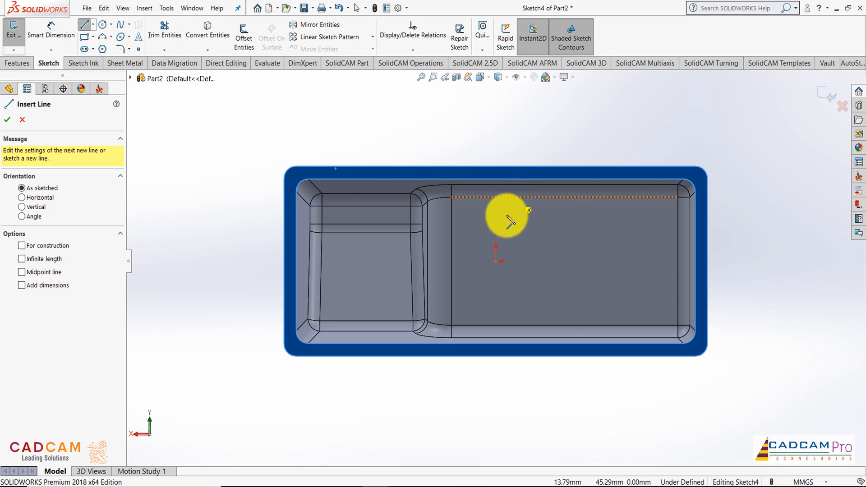
mouse_move(498, 217)
mouse_down()
mouse_move(518, 252)
mouse_move(503, 267)
mouse_move(496, 261)
mouse_up()
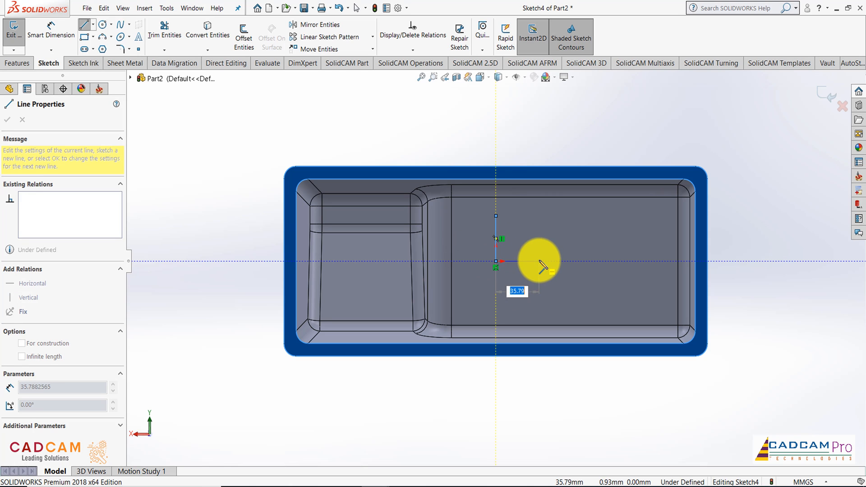
click(539, 261)
key(Escape)
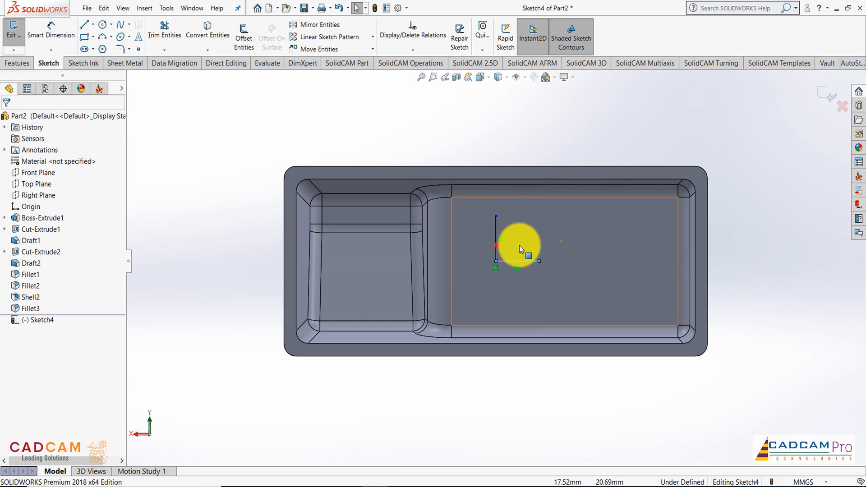
Convert the horizontal and vertical lines at the origin to construction geometry.
click(518, 261)
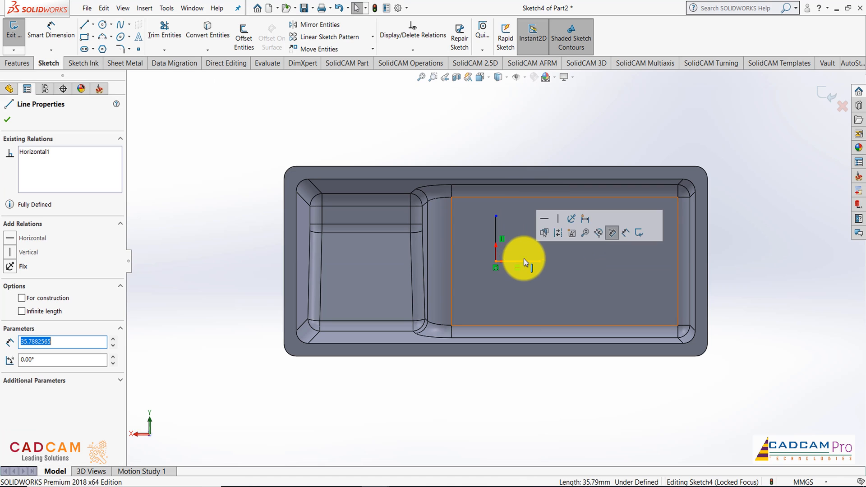
key(Escape)
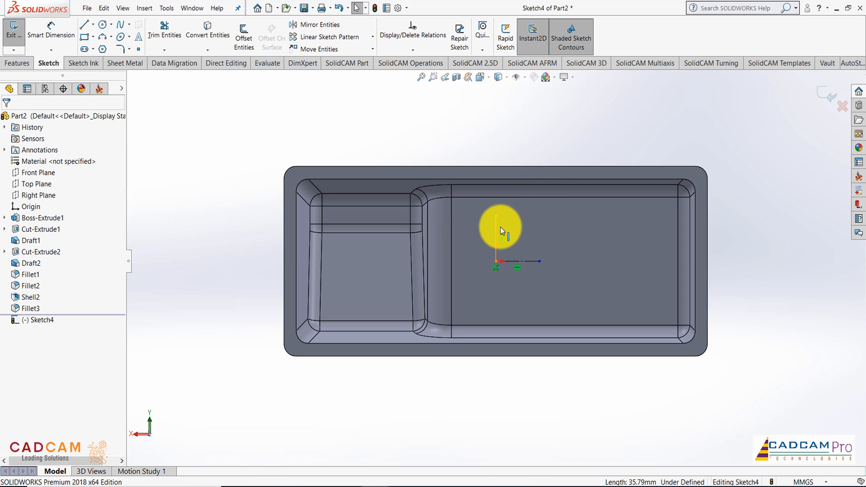
click(497, 227)
key(Escape)
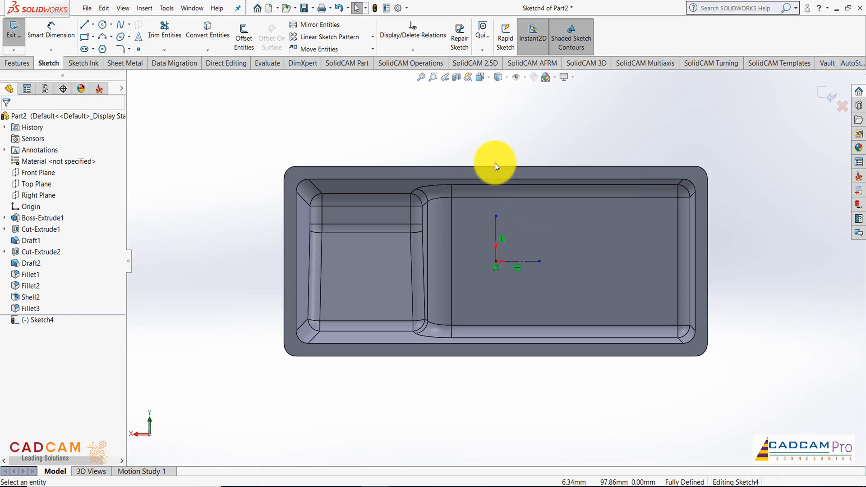
Switch the vertical line to normal geometry and back to construction geometry.
click(496, 229)
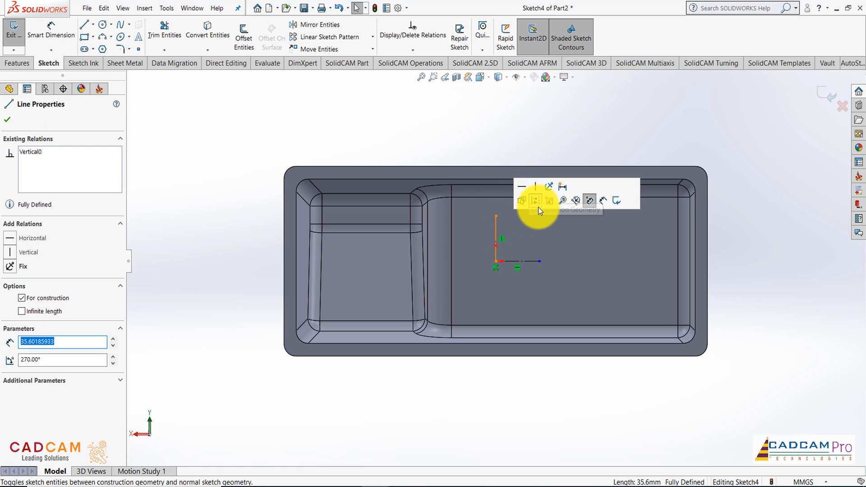
click(511, 117)
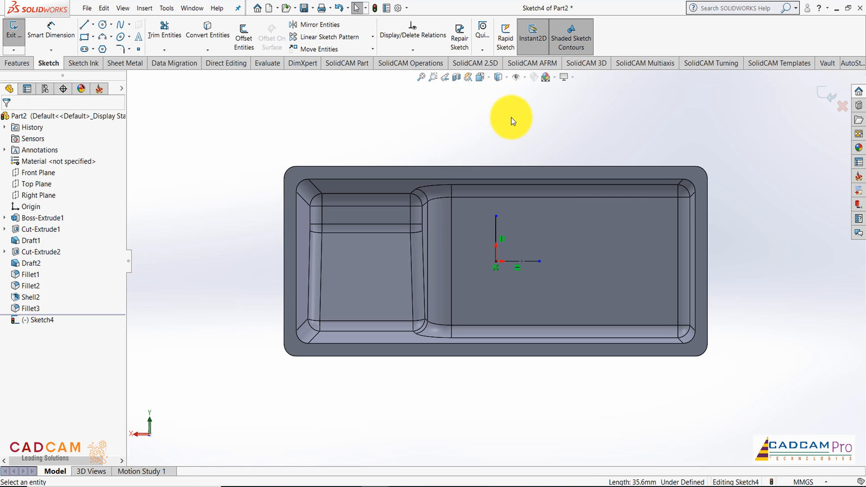
click(497, 225)
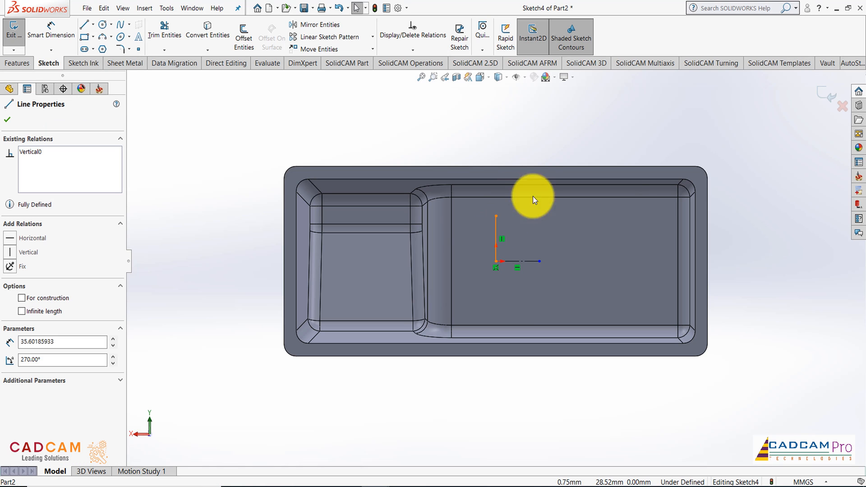
click(510, 131)
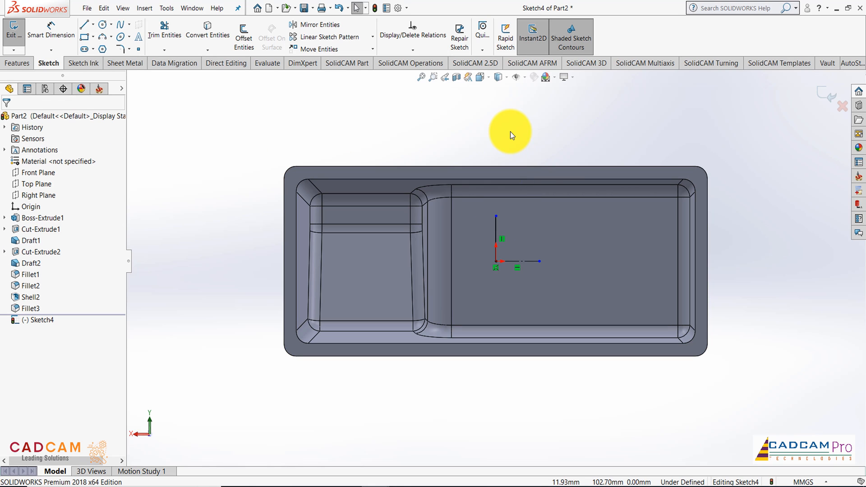
scroll(508, 223, down, 3)
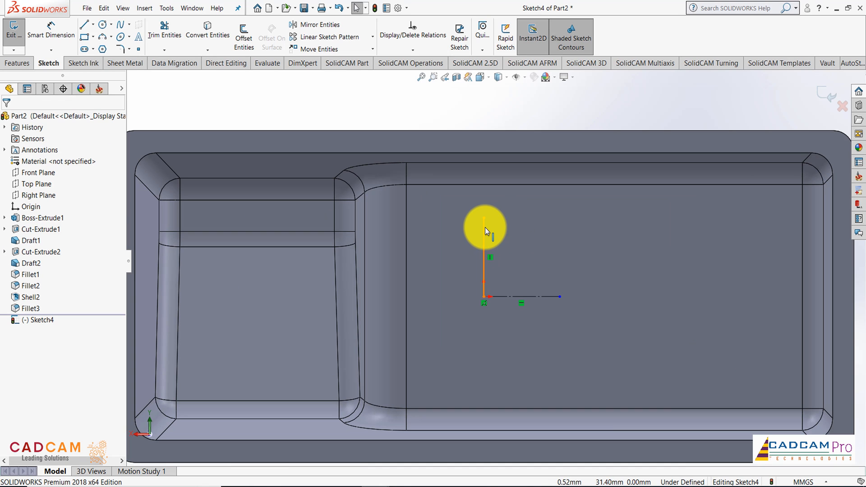
click(484, 228)
click(525, 200)
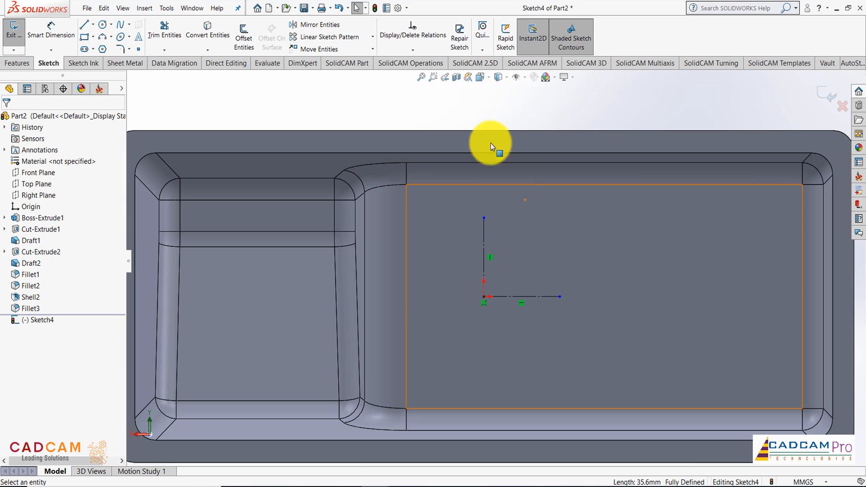
Sketch a circle about 24 mm in diameter on the long rim near the shallow end and one about 31 mm on that end's rim.
scroll(457, 137, up, 5)
scroll(563, 277, down, 2)
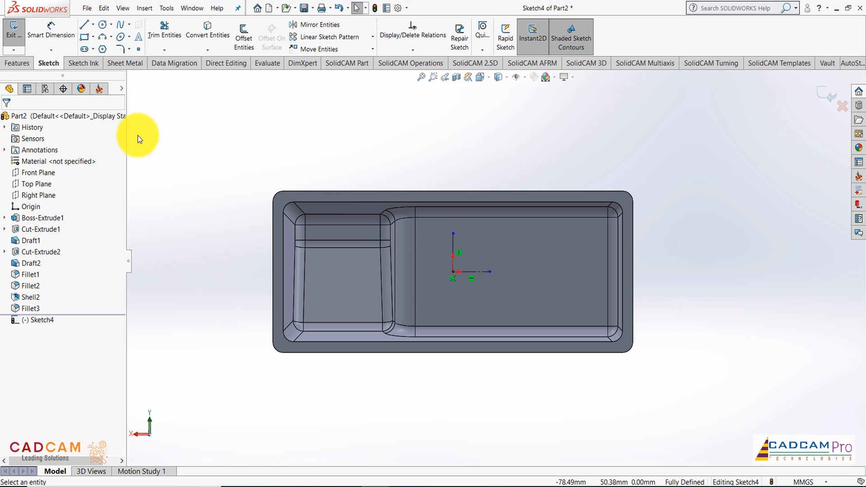
click(101, 26)
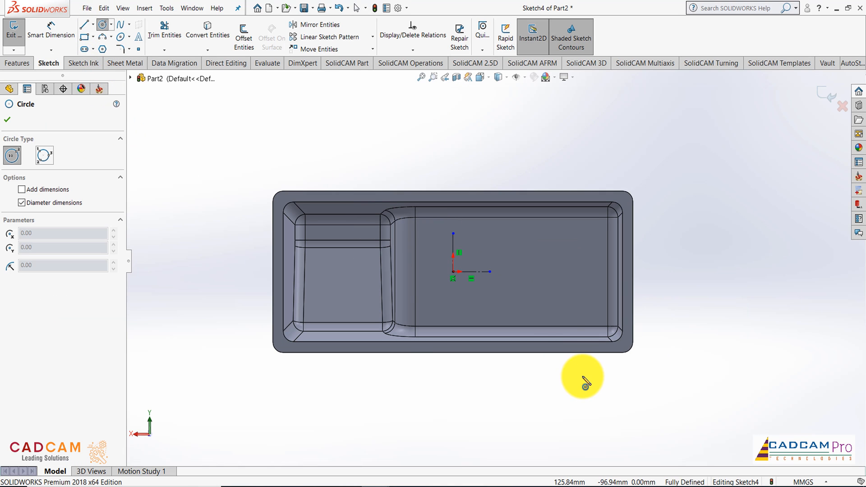
scroll(585, 386, down, 2)
click(590, 322)
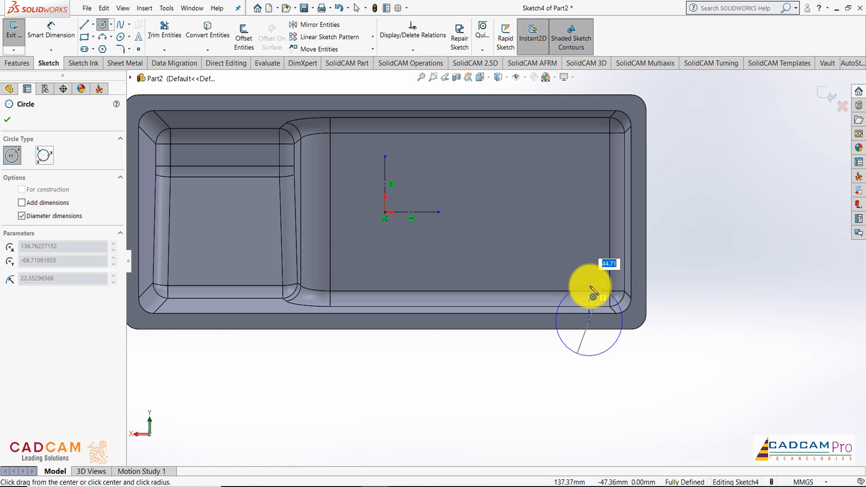
click(596, 337)
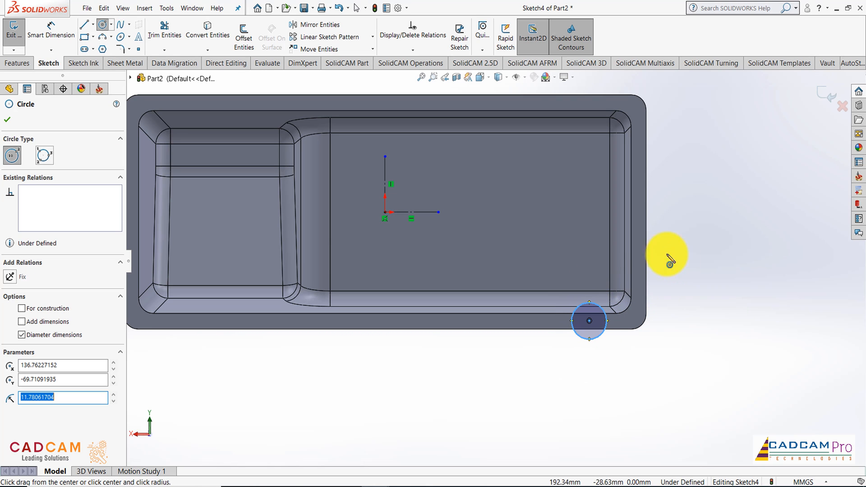
click(639, 239)
click(661, 246)
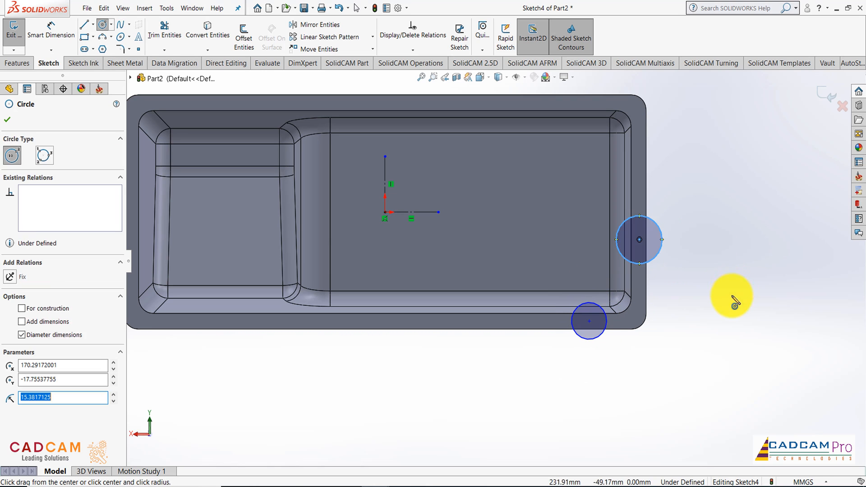
Dimension both rim circles to a diameter of 16 mm.
click(50, 30)
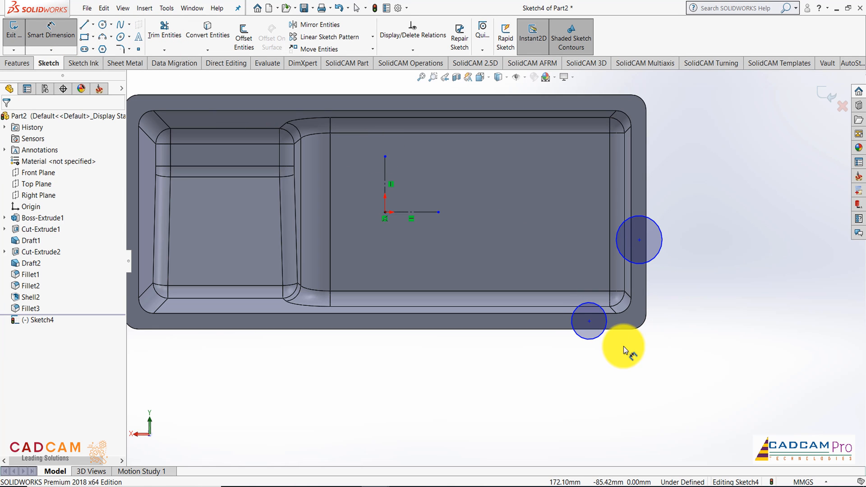
click(594, 341)
click(516, 366)
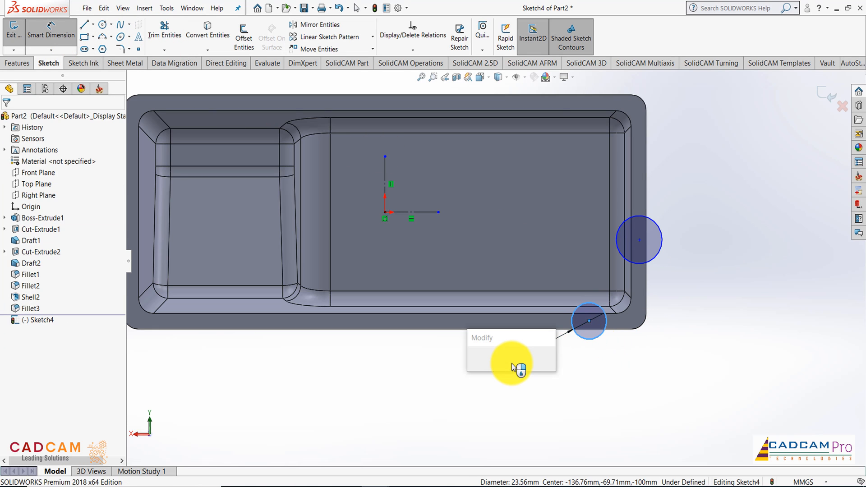
text(16)
key(Return)
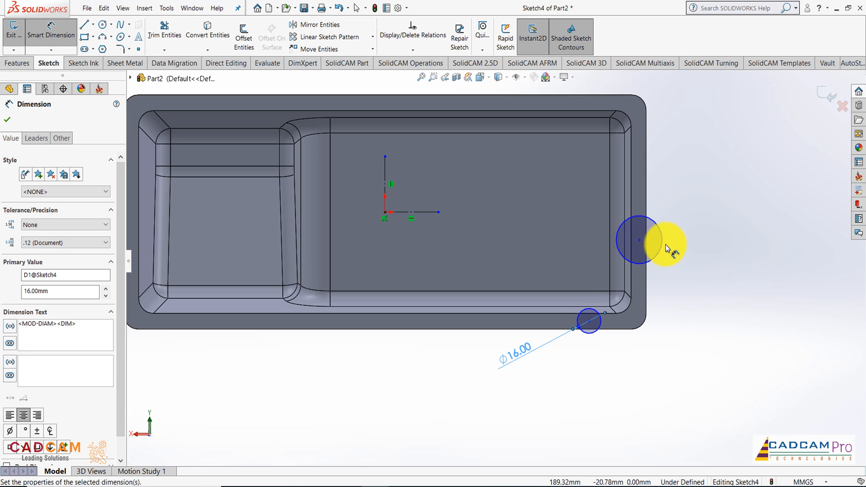
click(661, 239)
click(700, 205)
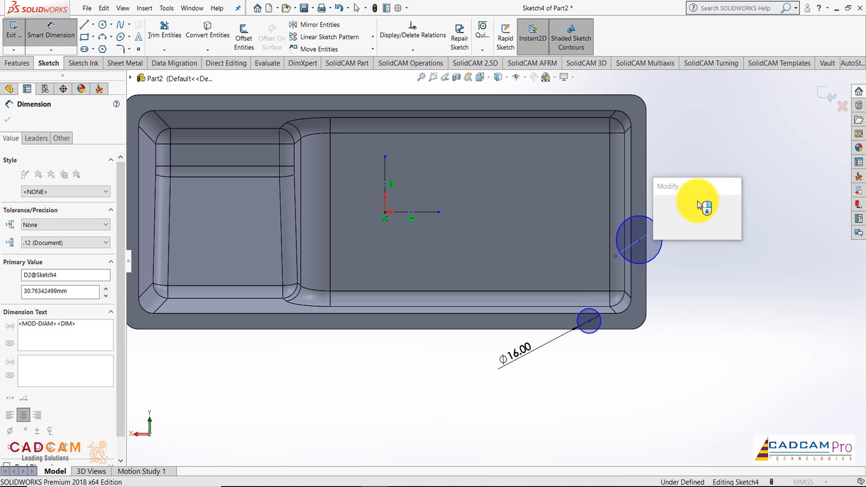
text(16)
key(Return)
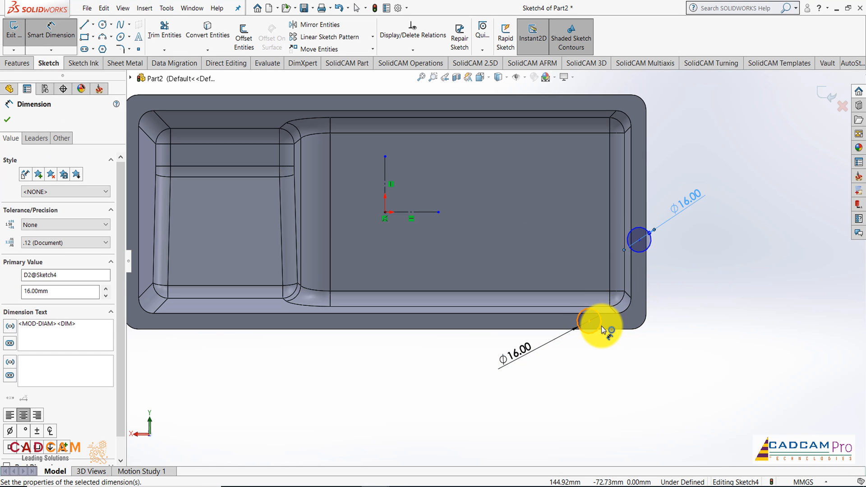
Dimension the circle on the long rim at 40 mm from the part's outer end edge.
click(603, 329)
click(647, 287)
click(622, 370)
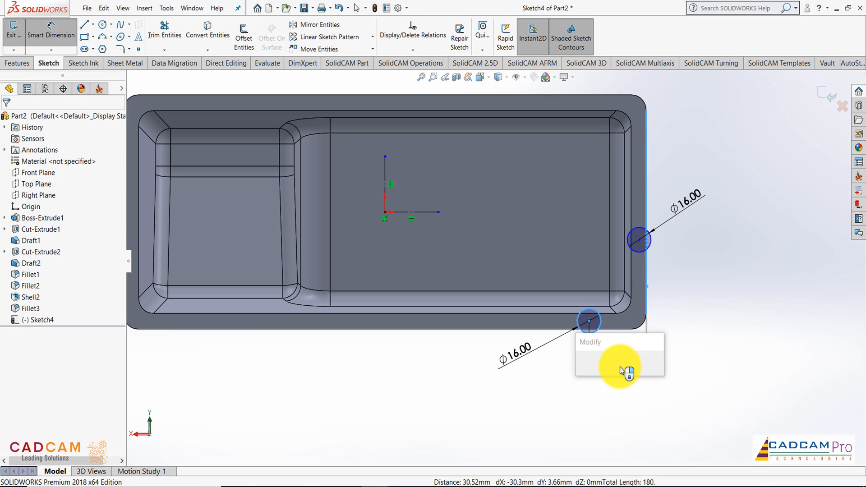
text(40)
key(Return)
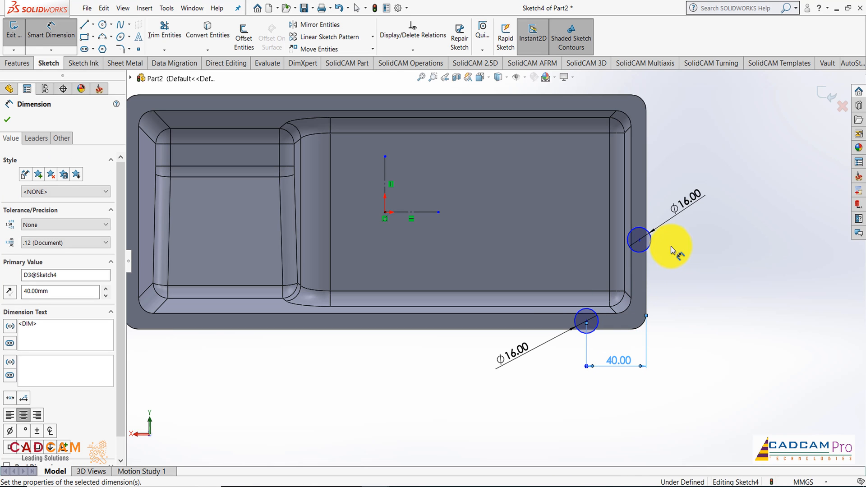
Dimension the circle on the end rim at 40 mm from the part's outer long edge.
click(651, 241)
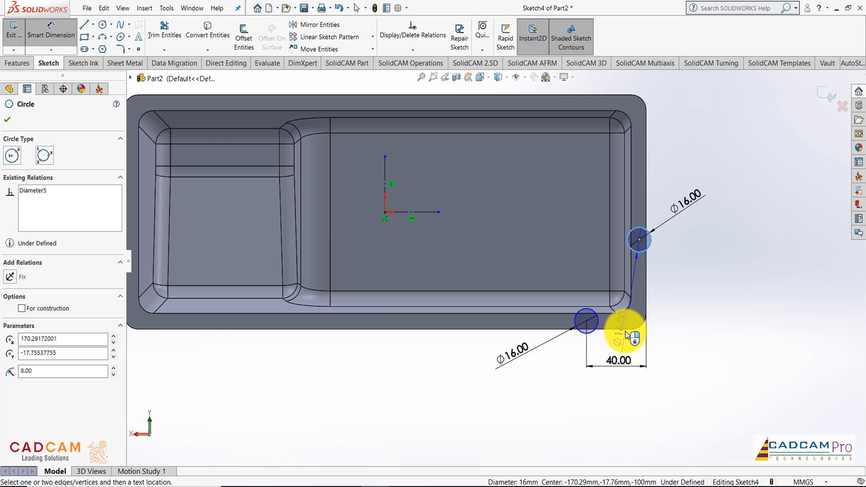
click(619, 329)
click(695, 289)
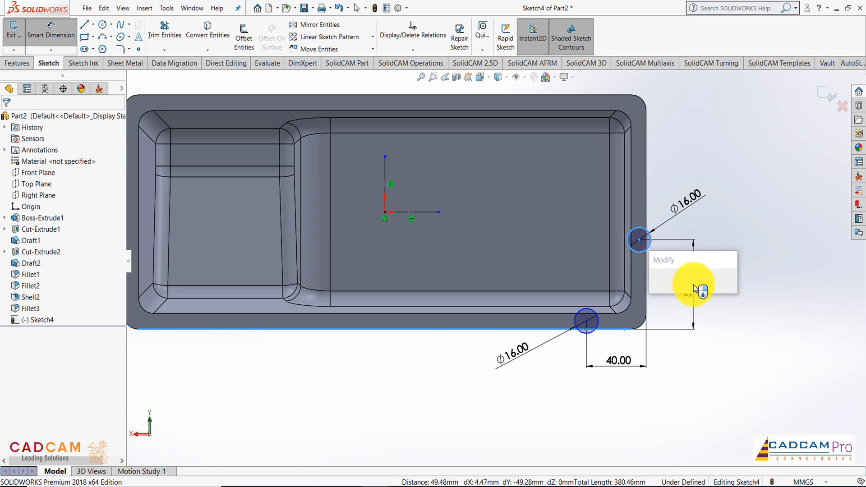
text(40)
key(Return)
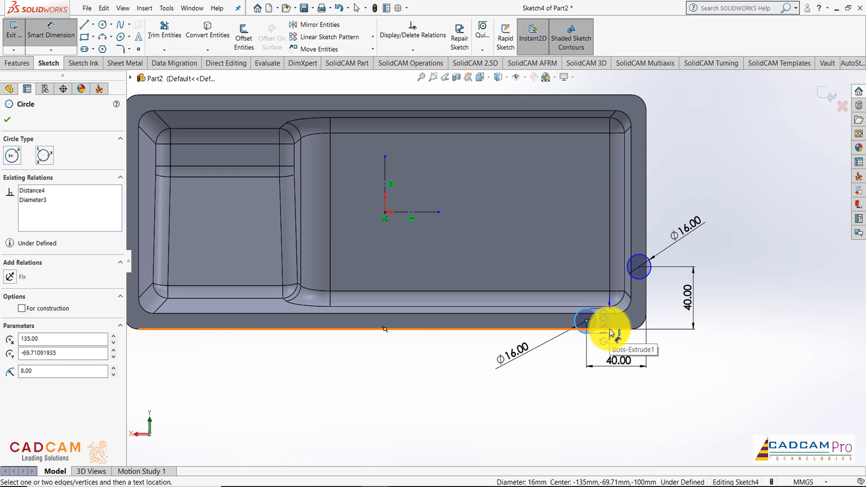
key(Escape)
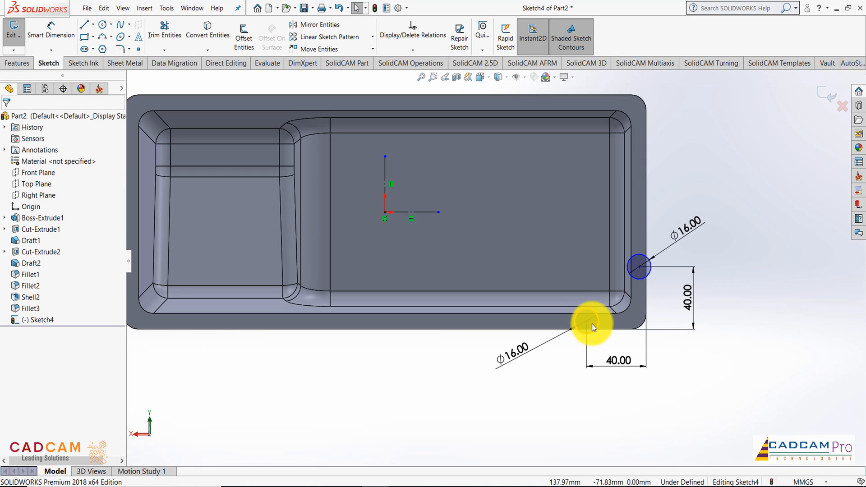
Make the long-rim circle tangent to the outer long edge and the end-rim circle tangent to the outer end edge.
click(597, 322)
ctrl+click(605, 329)
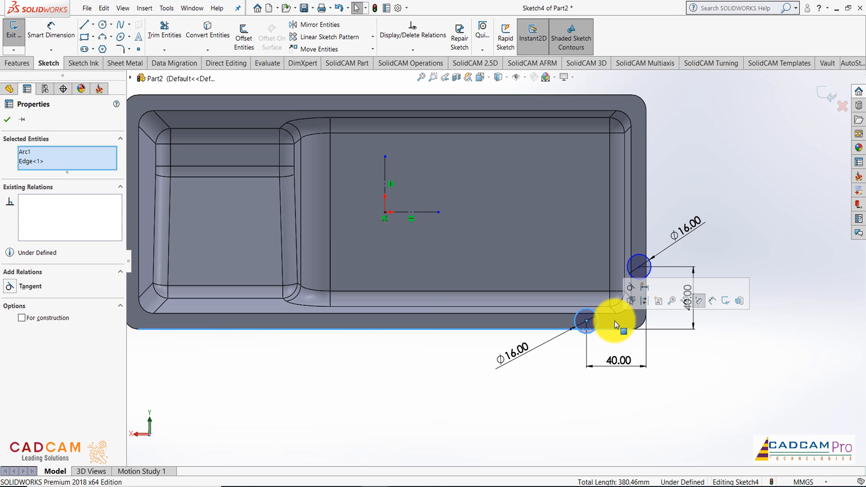
click(628, 291)
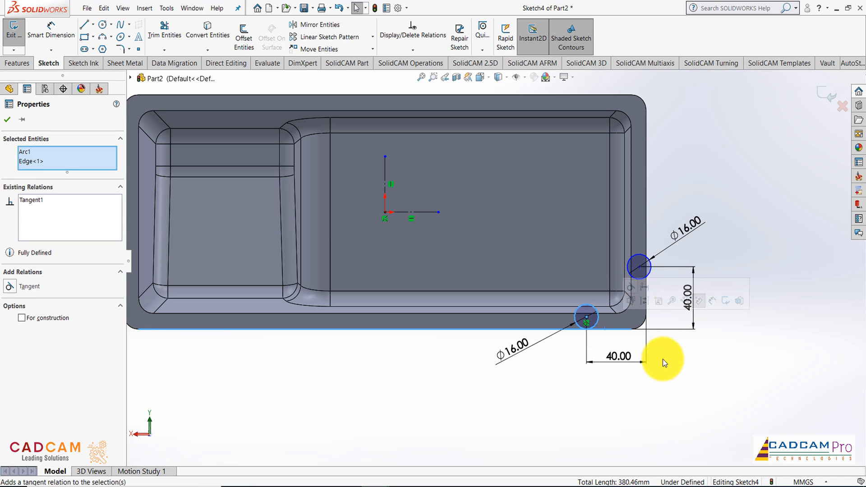
click(649, 258)
ctrl+click(647, 230)
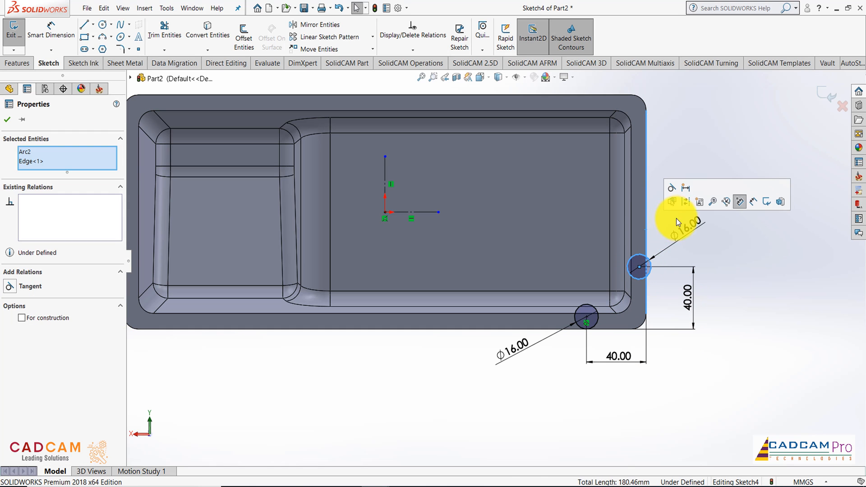
click(674, 190)
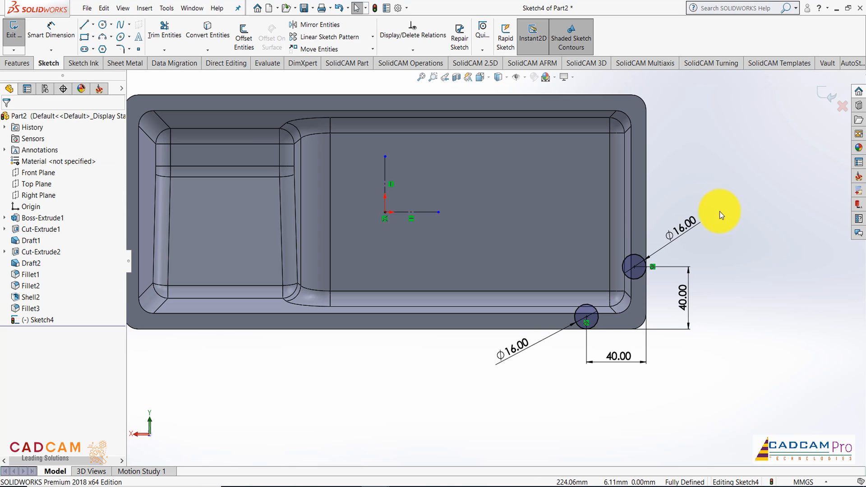
Set up a linear sketch pattern of the end-rim circle with 1 instance along the X-axis and 2 along the Y-axis.
scroll(663, 285, up, 3)
scroll(434, 190, down, 1)
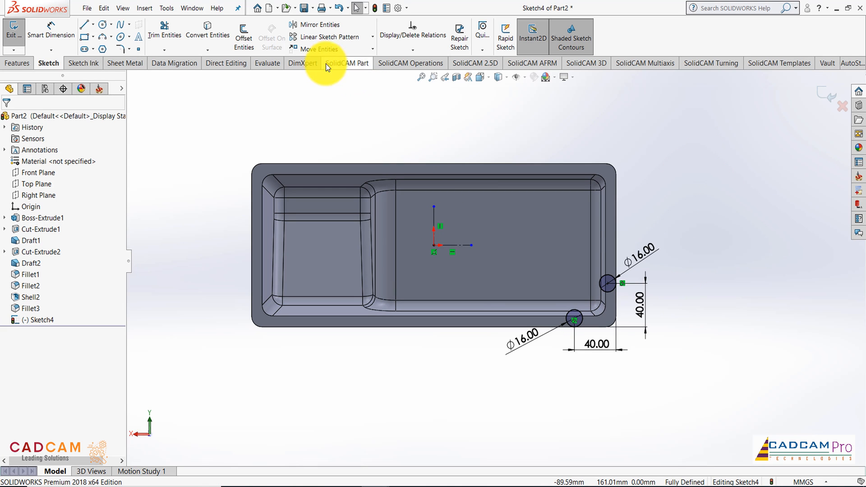
click(318, 36)
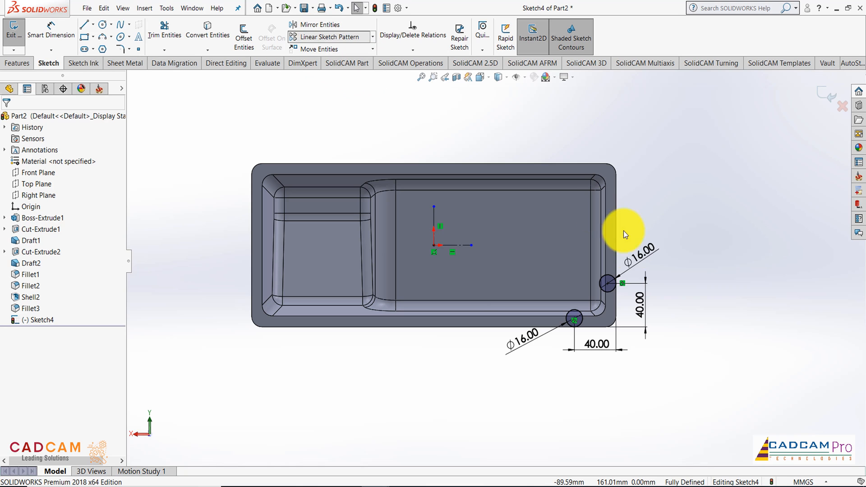
click(614, 276)
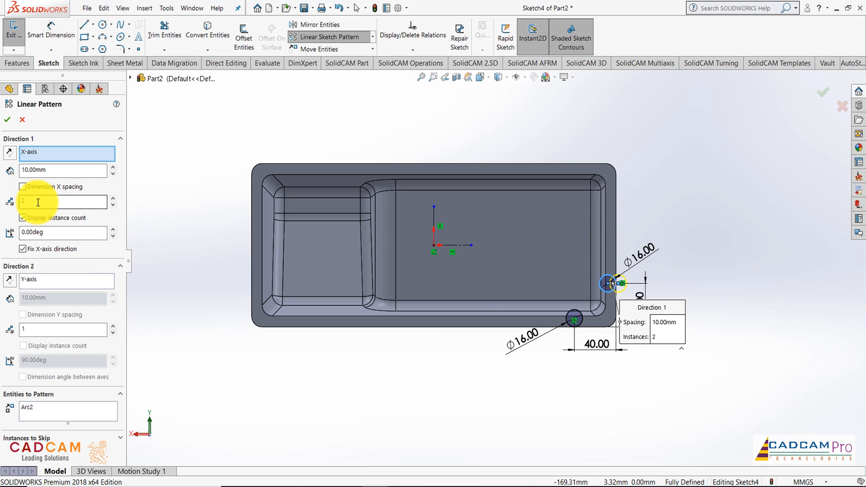
text(1)
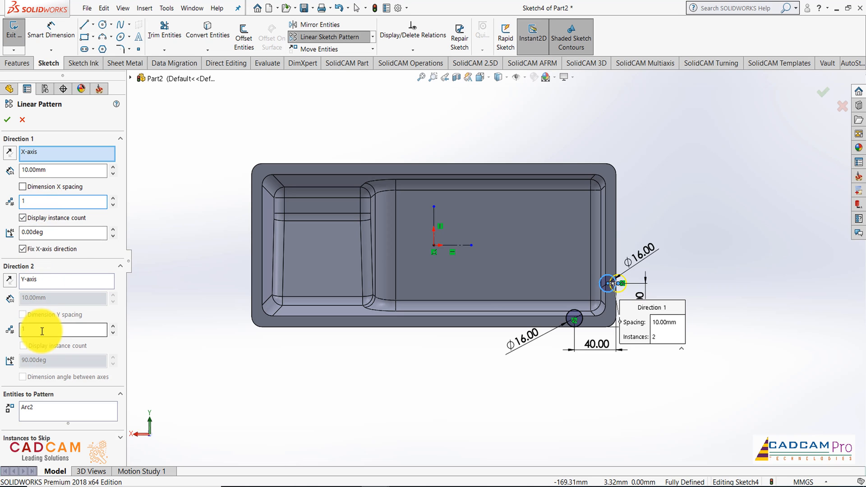
double_click(38, 335)
text(2)
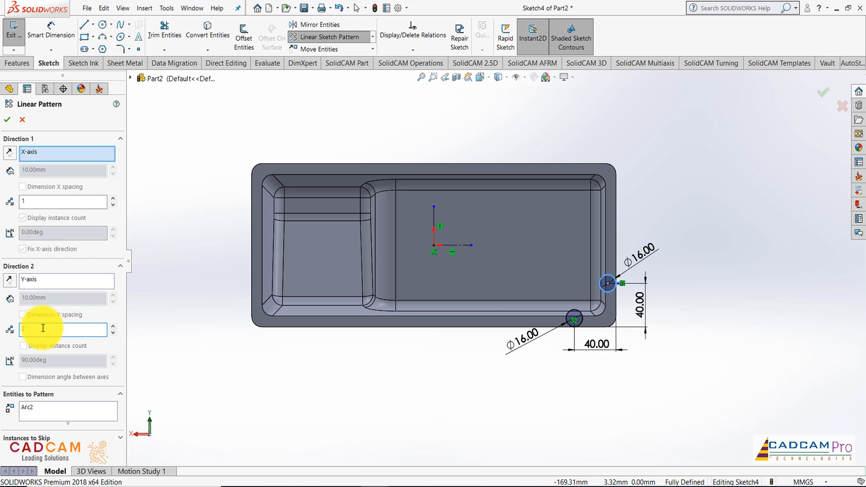
click(53, 200)
click(63, 297)
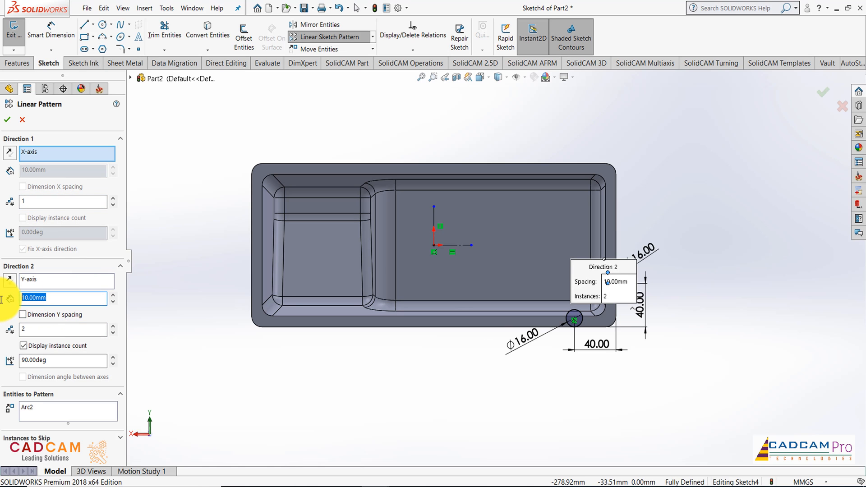
Try Y-axis spacings of 80 mm and 75 mm for the end-rim circle pattern.
text(80)
click(35, 329)
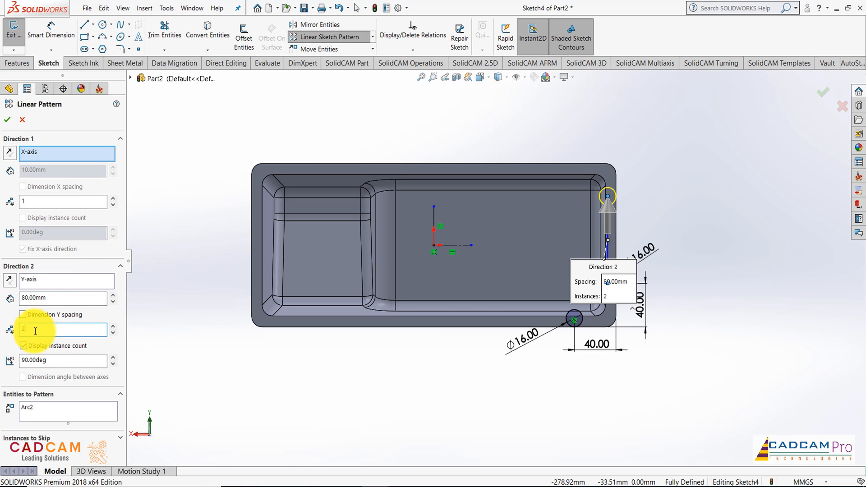
scroll(704, 248, down, 3)
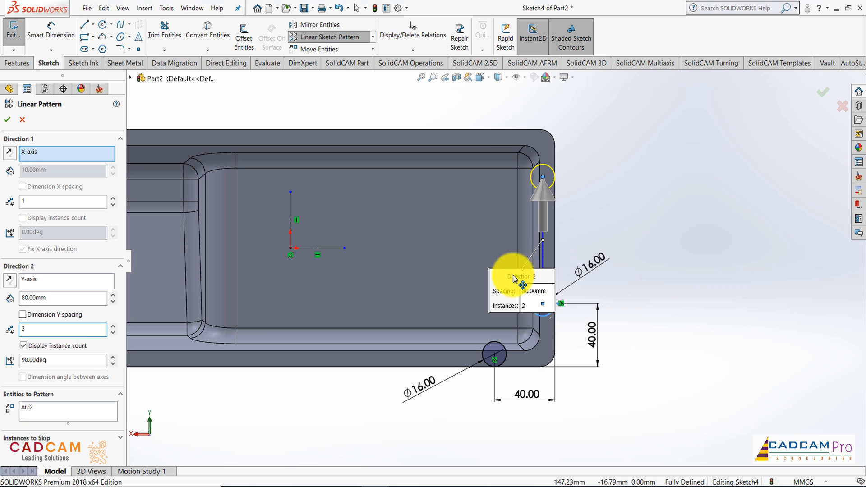
drag(507, 277, 714, 145)
scroll(663, 247, up, 2)
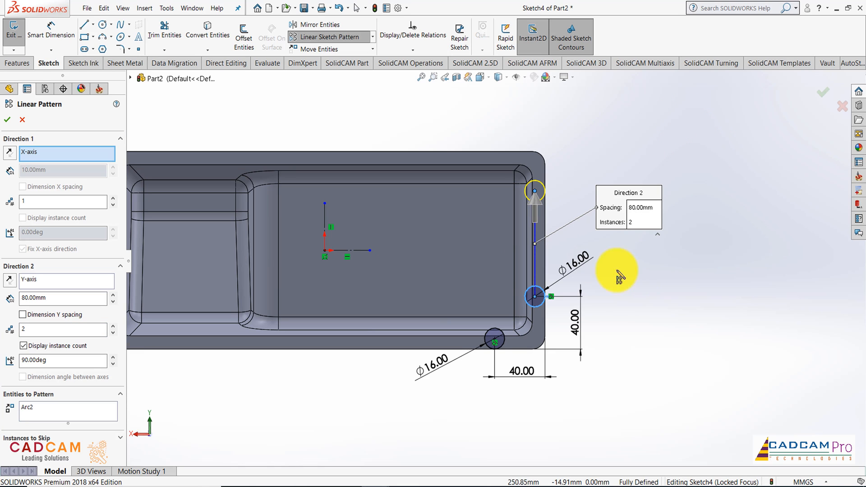
click(646, 206)
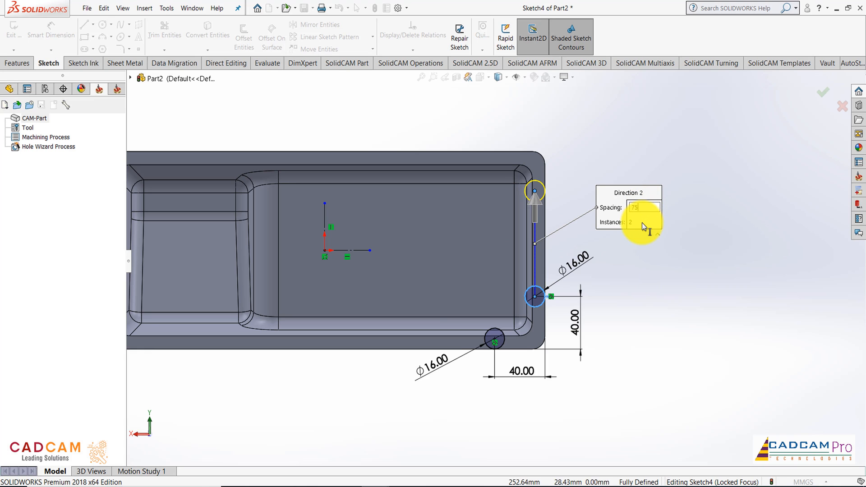
text(75)
key(Return)
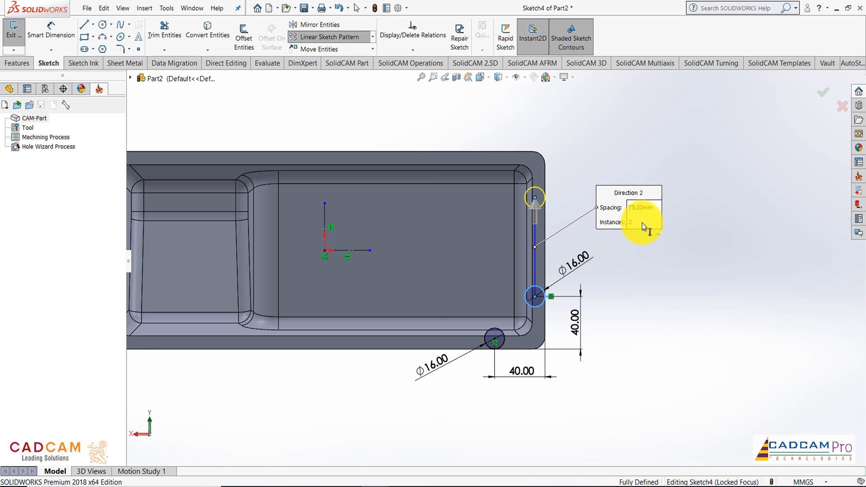
Set the Y-axis spacing of the end-rim circle pattern to 70 mm and finish the pattern.
click(643, 210)
text(7)
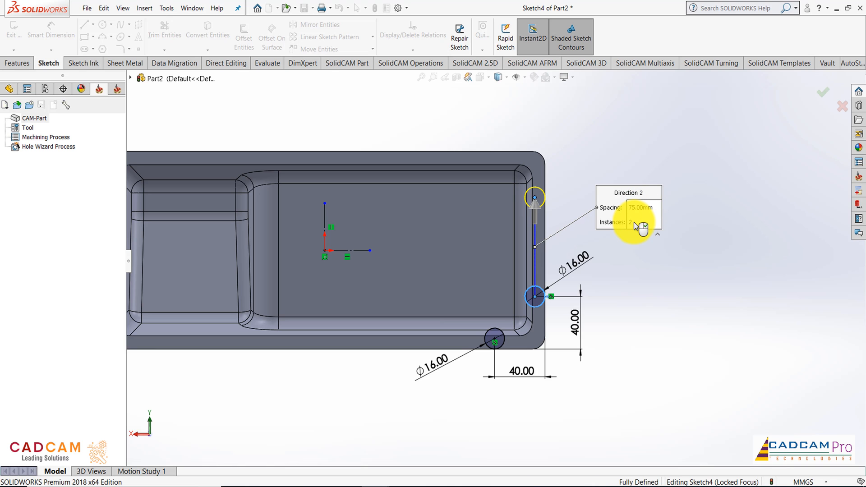
scroll(641, 265, up, 4)
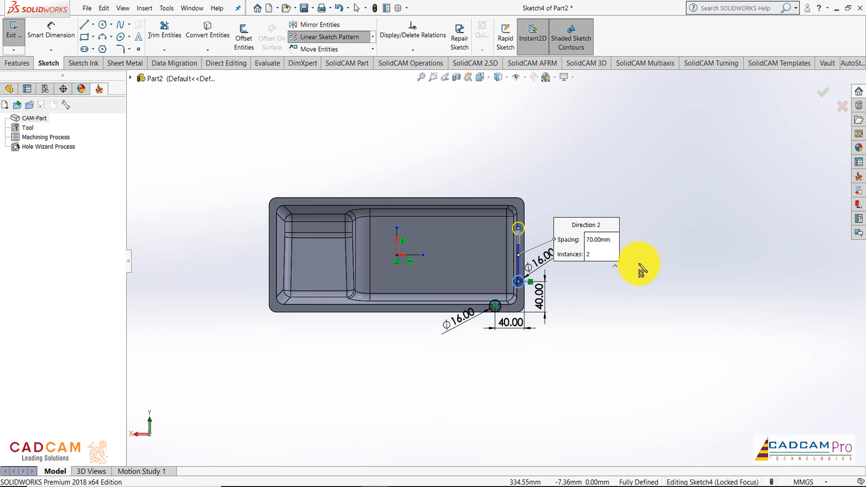
scroll(236, 250, down, 1)
scroll(236, 252, down, 2)
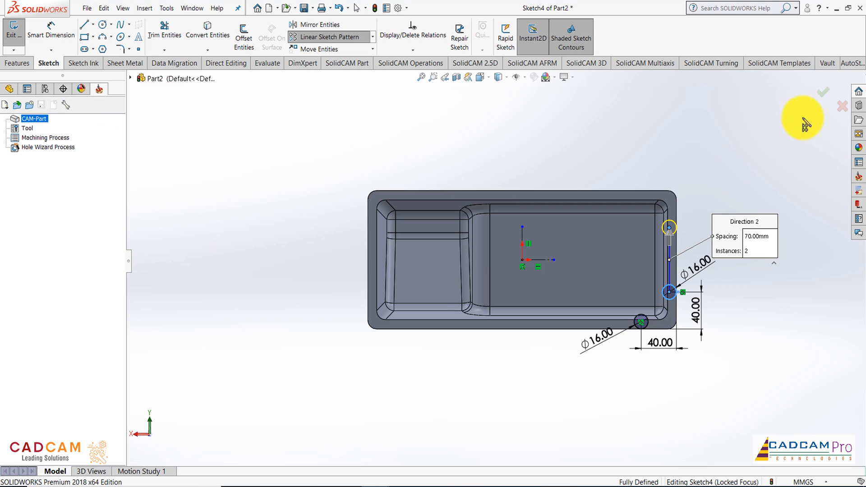
click(823, 96)
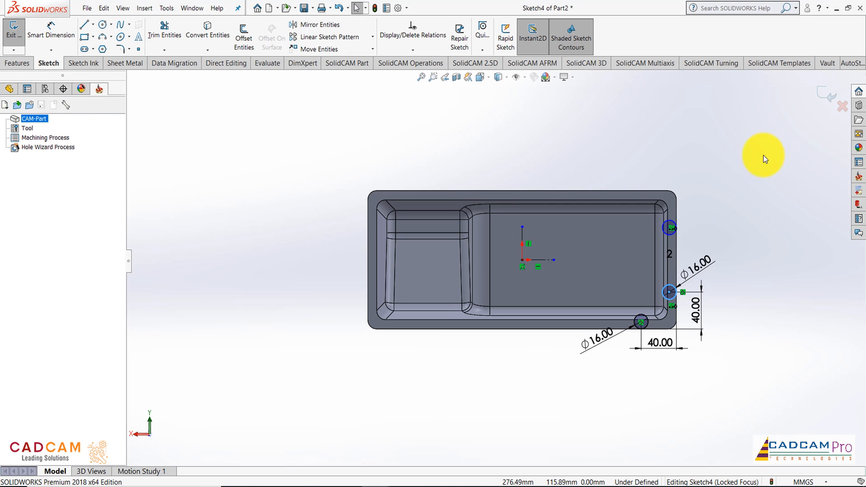
right_click(301, 145)
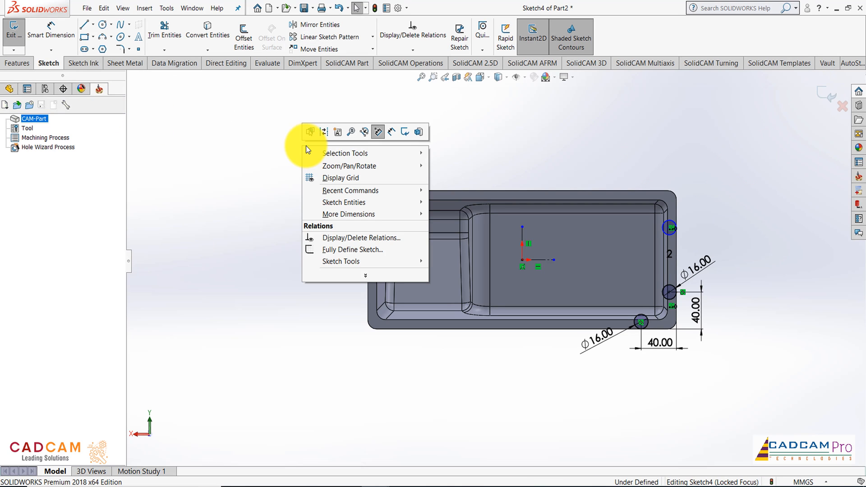
click(250, 166)
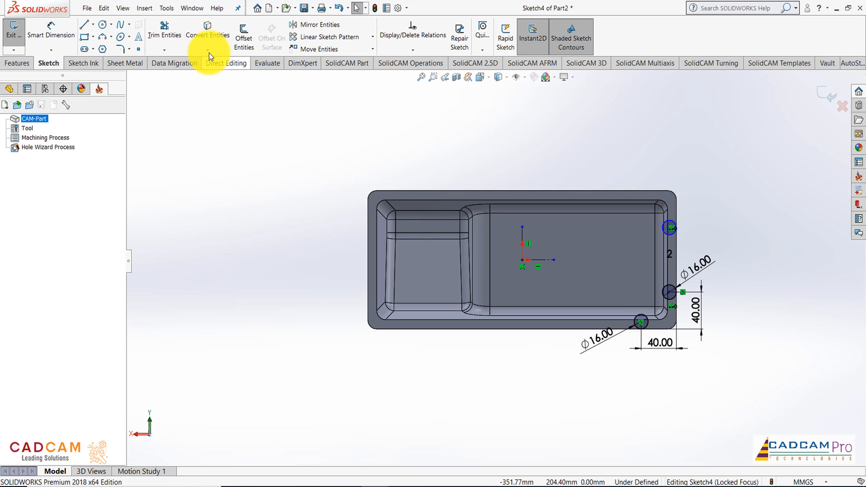
Pattern the long-rim circle linearly along the reversed X-axis with 4 instances spaced 90 mm apart.
click(337, 37)
click(651, 325)
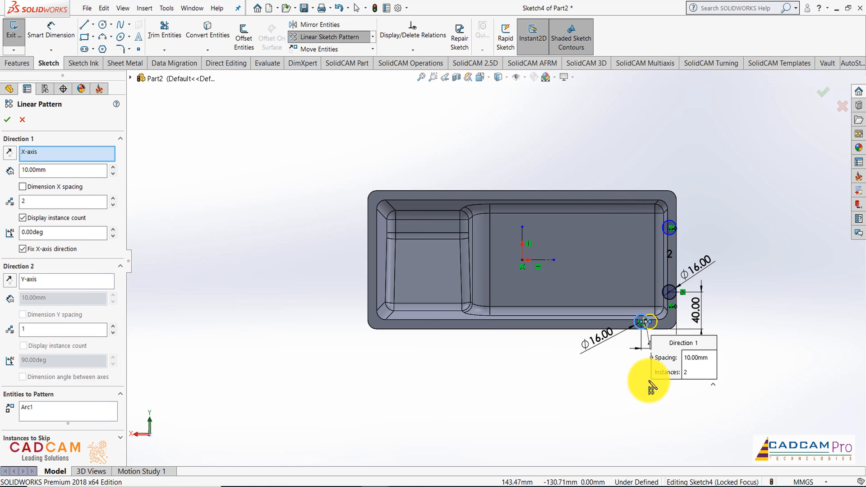
click(9, 152)
click(47, 202)
drag(47, 203, 15, 208)
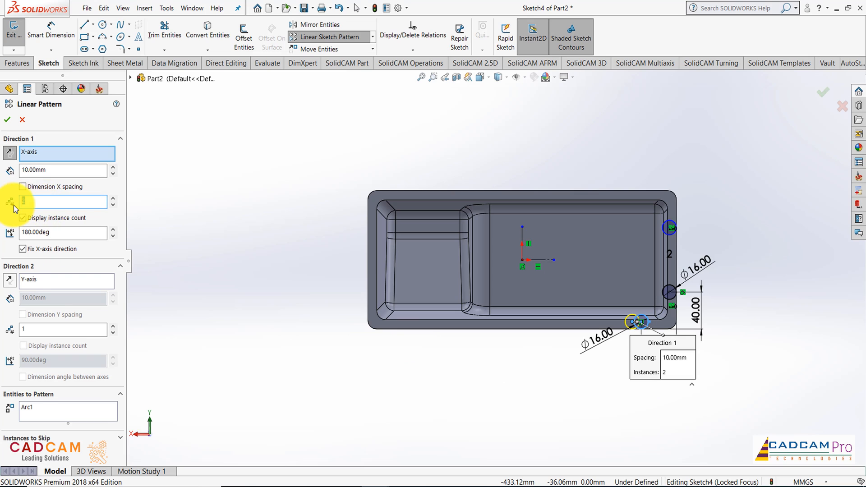
text(4)
drag(72, 170, 1, 175)
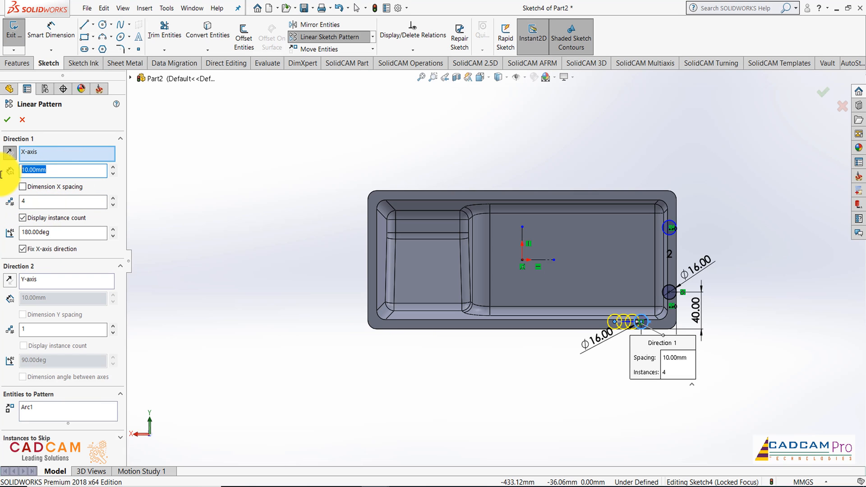
text(90)
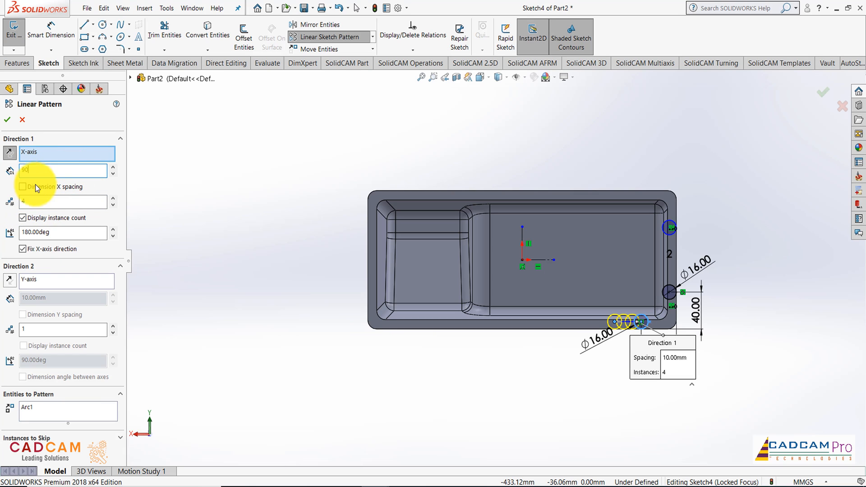
click(44, 203)
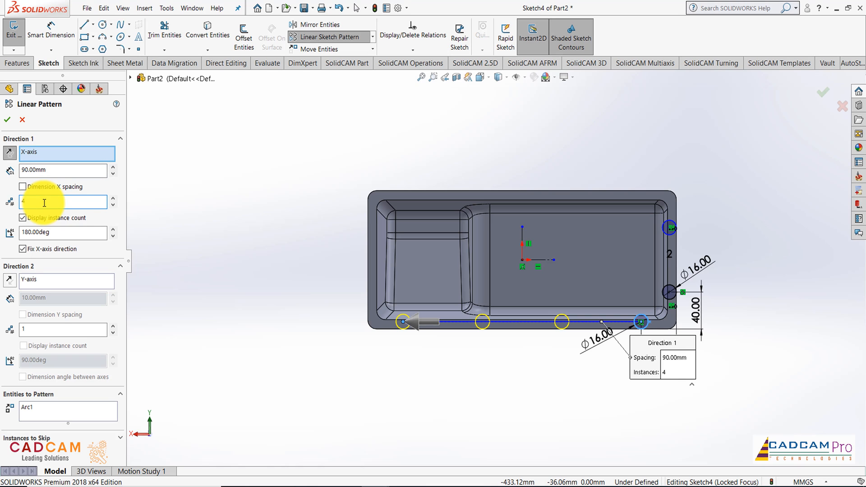
click(7, 119)
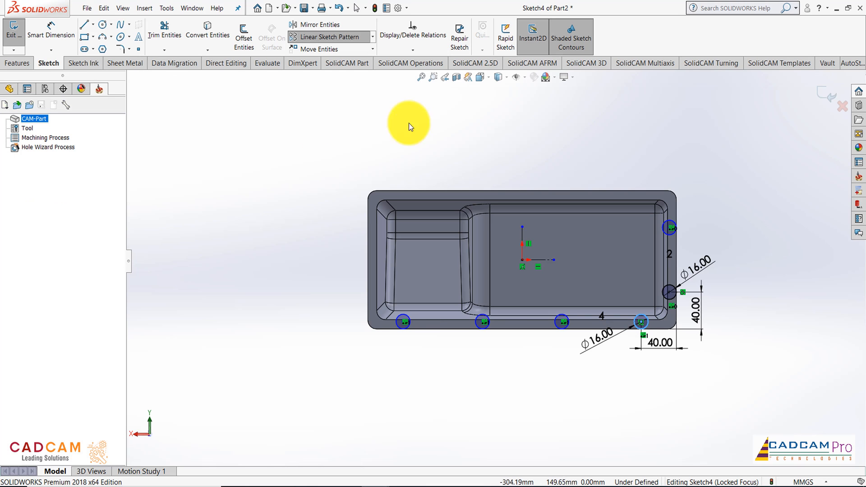
Mirror the four long-rim circles about the horizontal centerline onto the opposite long rim.
scroll(442, 145, up, 3)
scroll(558, 221, down, 2)
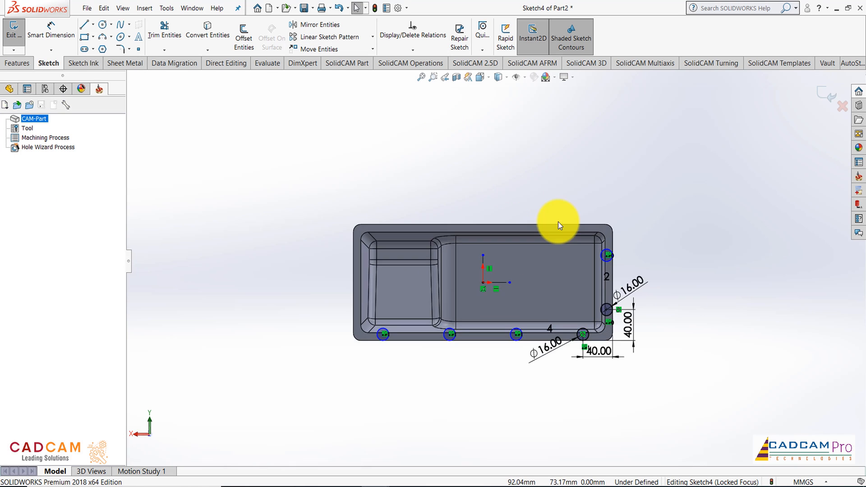
click(318, 24)
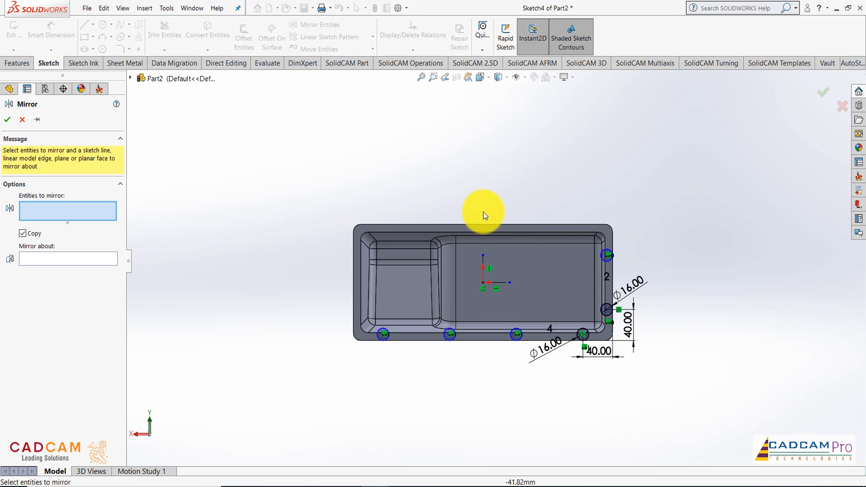
scroll(688, 329, down, 1)
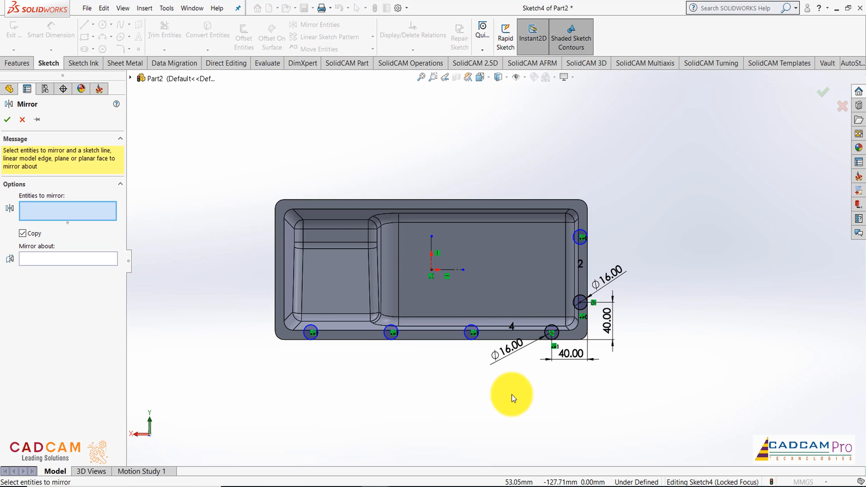
click(551, 333)
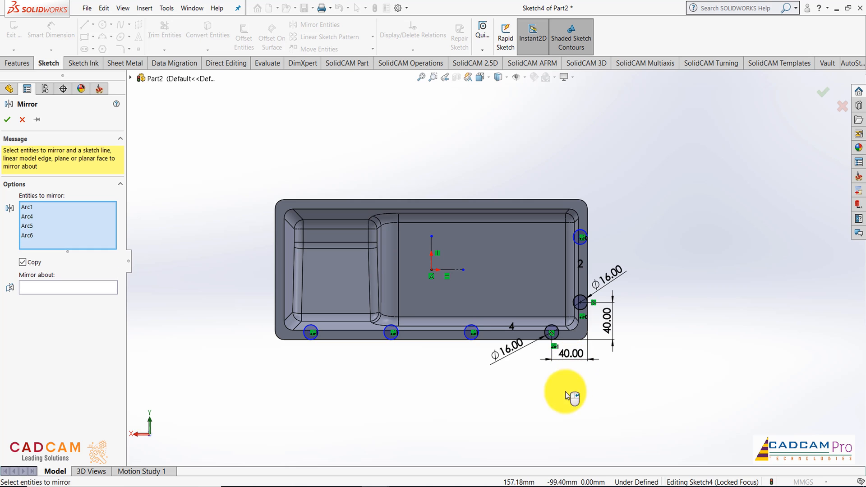
click(41, 288)
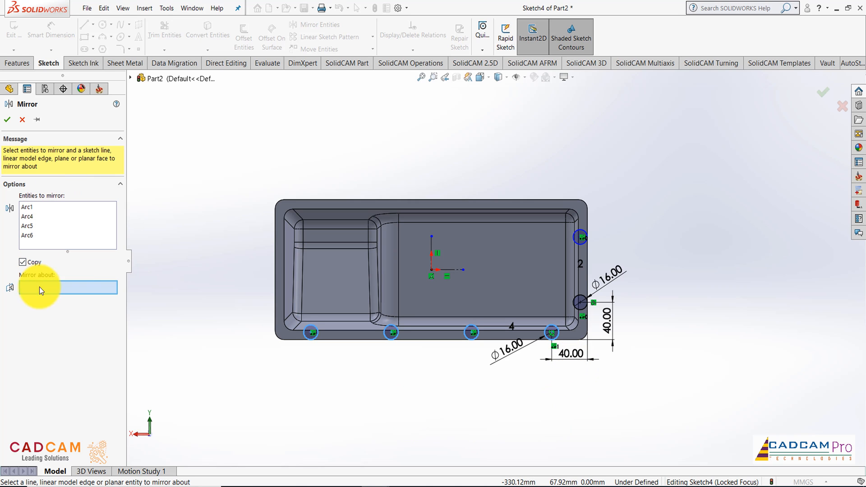
click(456, 269)
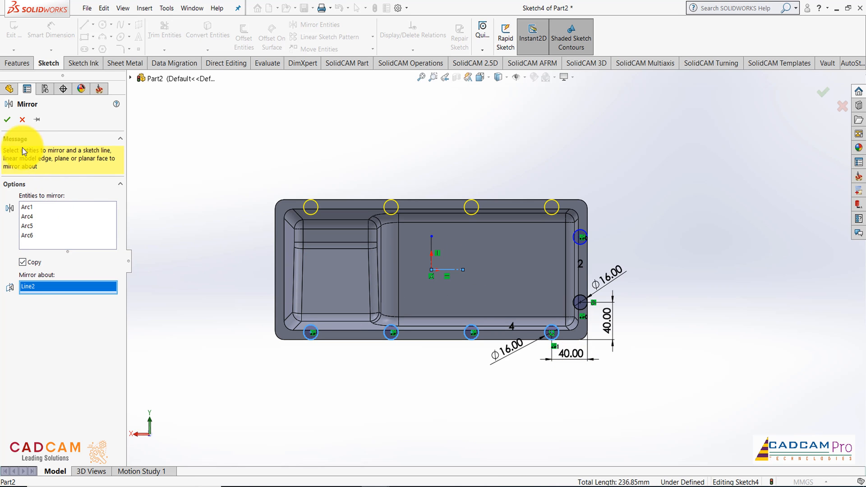
click(7, 120)
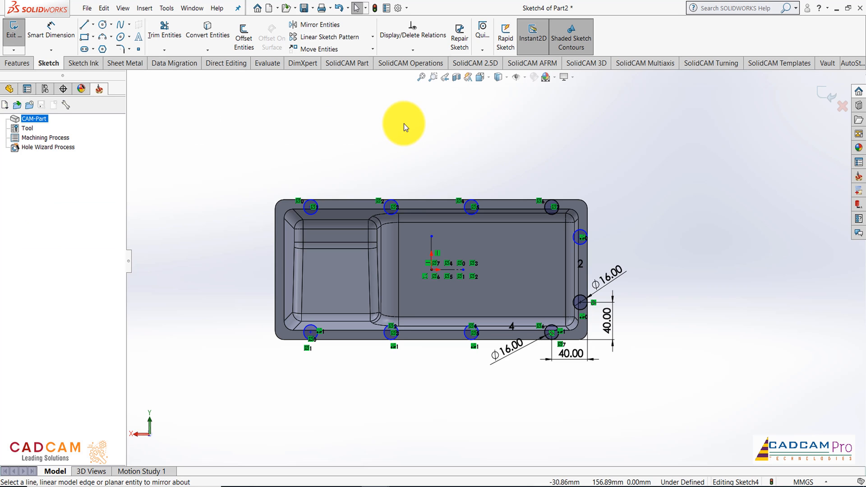
Mirror the two end-rim circles about the vertical centerline onto the opposite end rim and exit the sketch.
click(317, 26)
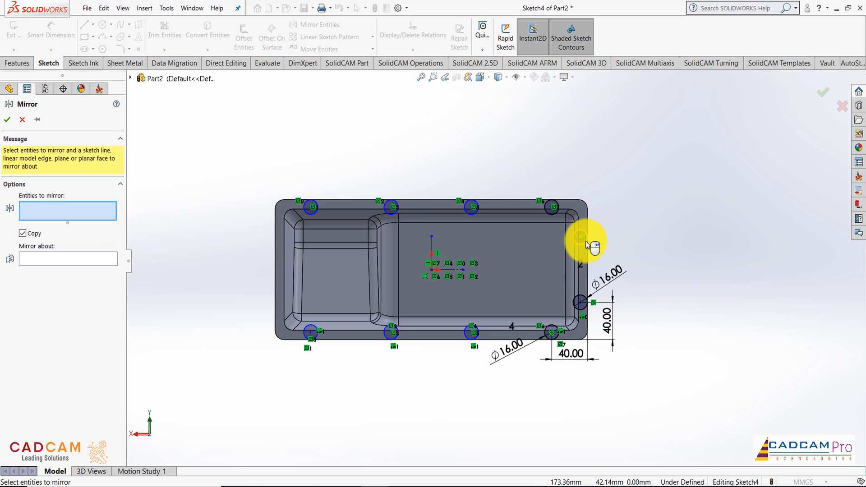
click(588, 235)
click(579, 296)
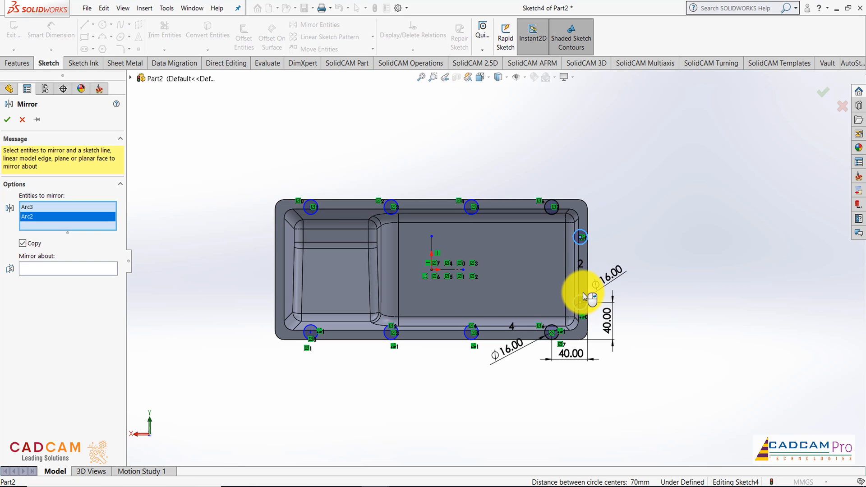
click(93, 268)
click(432, 246)
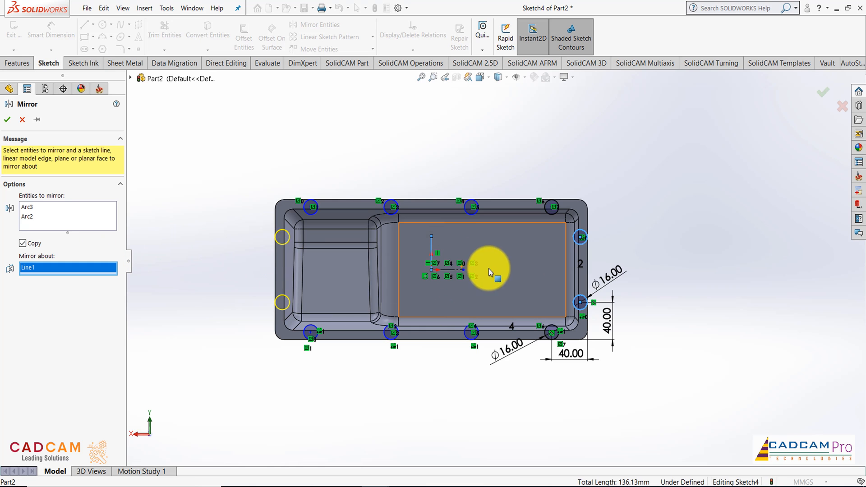
click(7, 120)
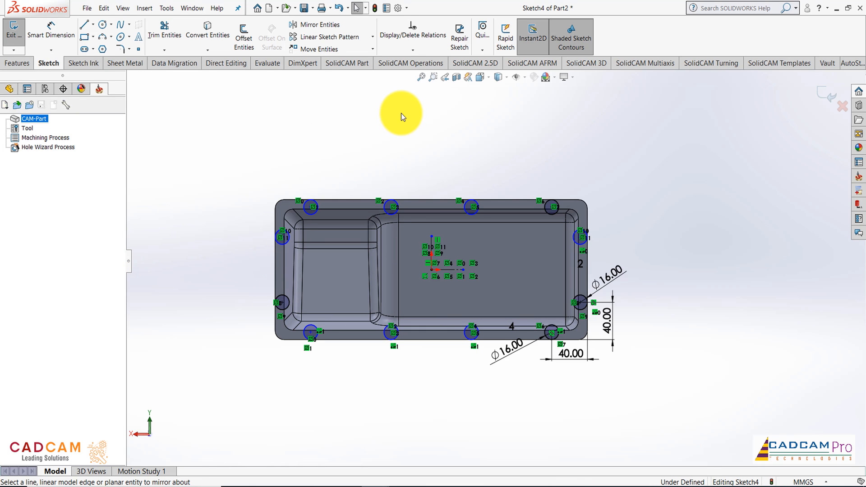
click(833, 102)
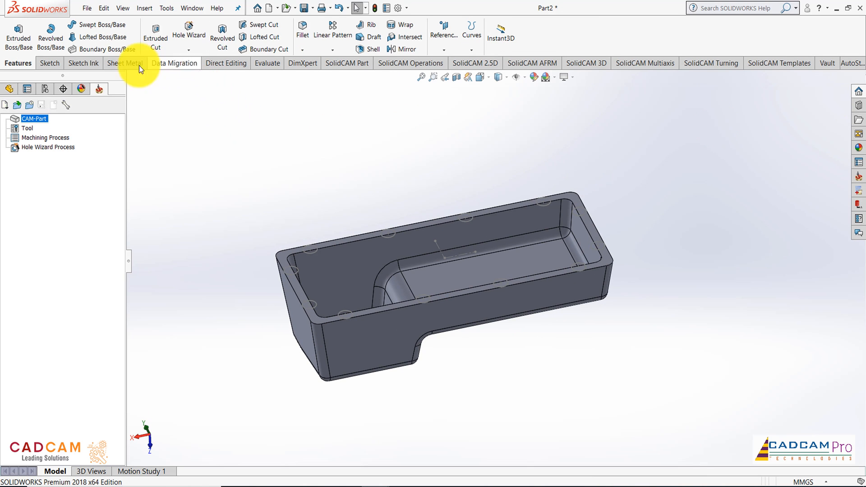
Extrude the rim-circle sketch as bosses in the reversed direction into the cavity, with the end condition Up To Next.
click(19, 36)
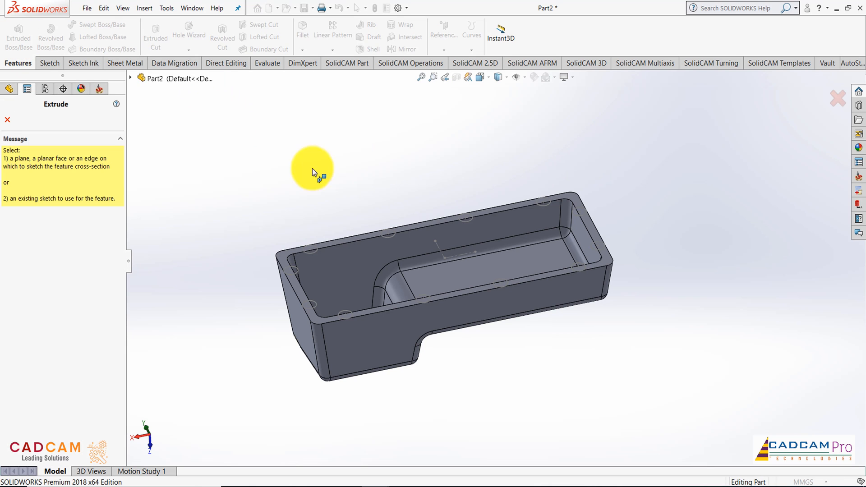
click(130, 78)
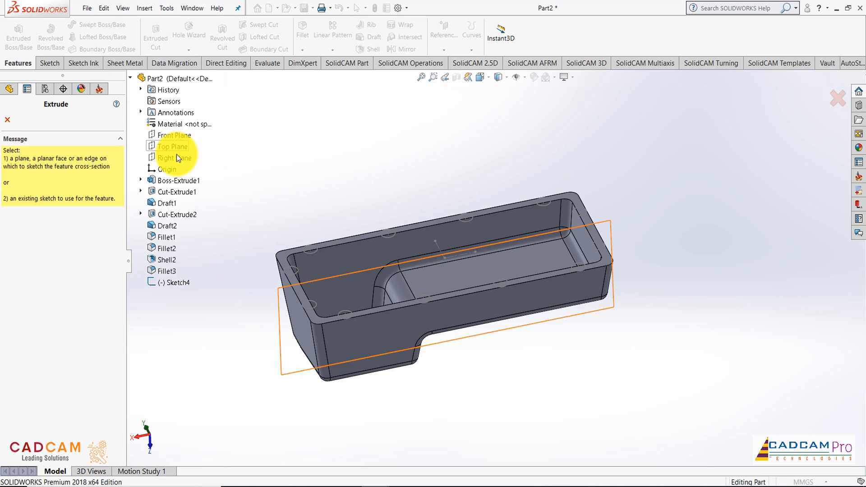
click(166, 283)
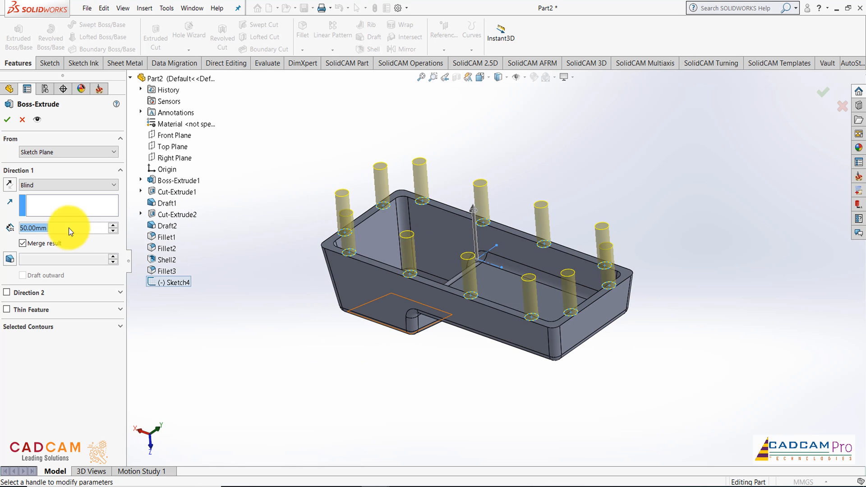
click(41, 186)
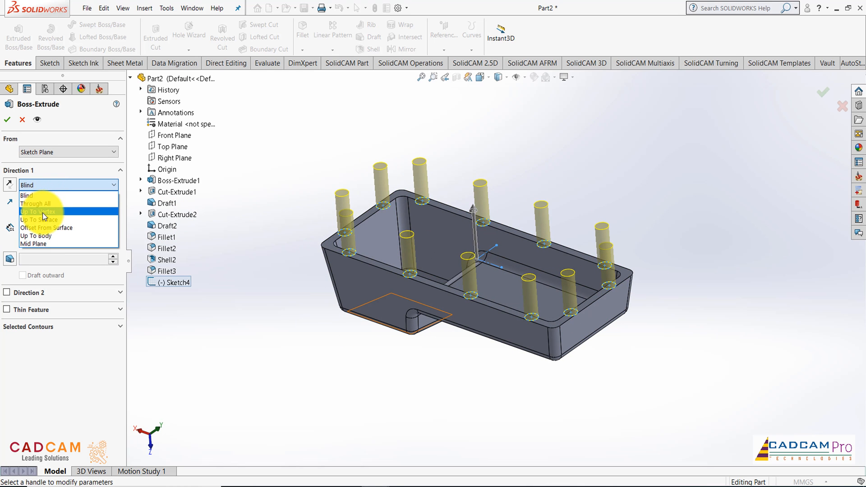
click(11, 189)
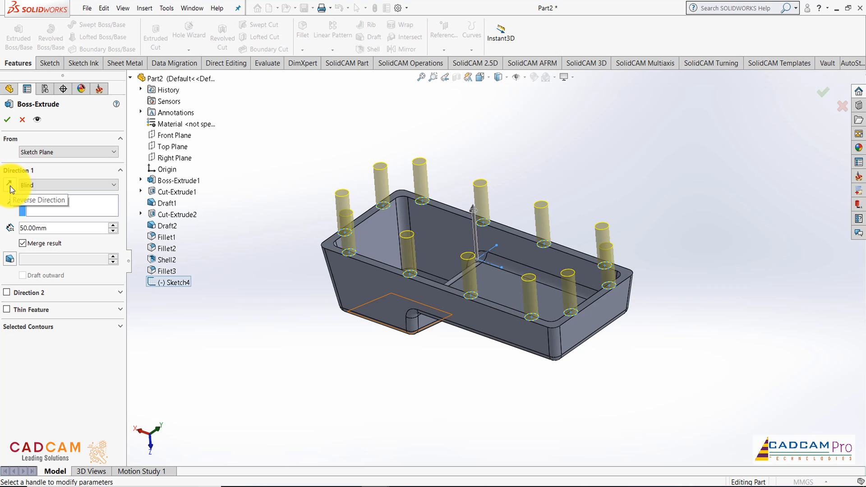
click(52, 185)
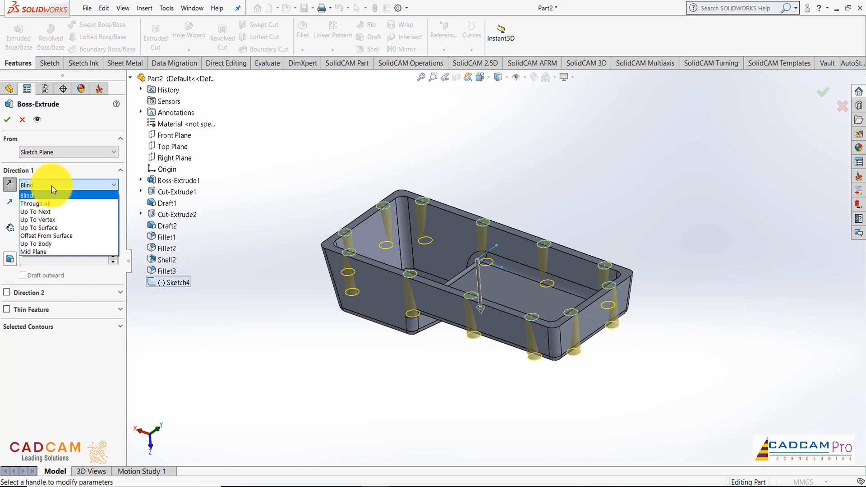
click(53, 213)
middle_drag(270, 159, 271, 159)
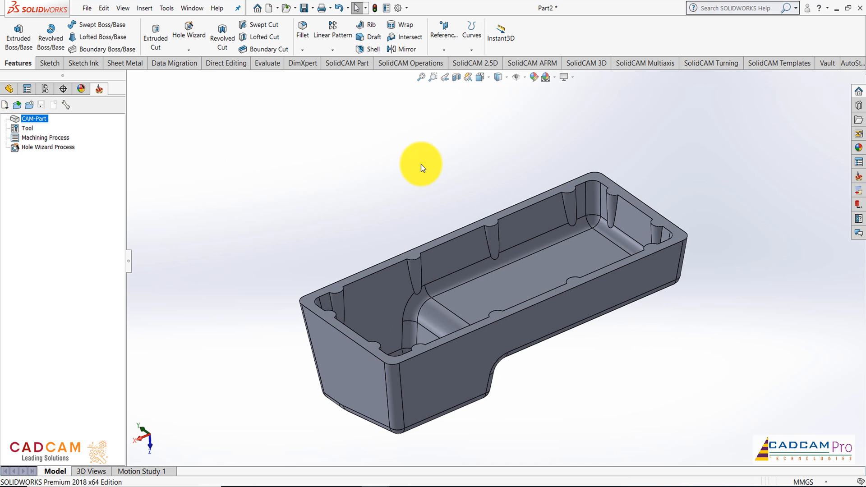
Set up a 2.5 mm shell and select the low end's outer wall, the lower step's top and their adjoining fillets for removal.
mouse_move(421, 165)
middle_down()
mouse_move(451, 210)
mouse_move(377, 66)
middle_up()
click(372, 50)
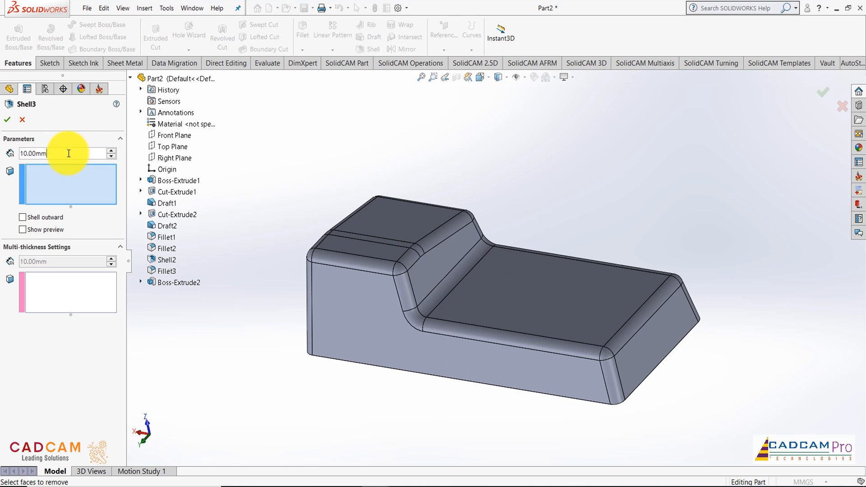
text(2.5)
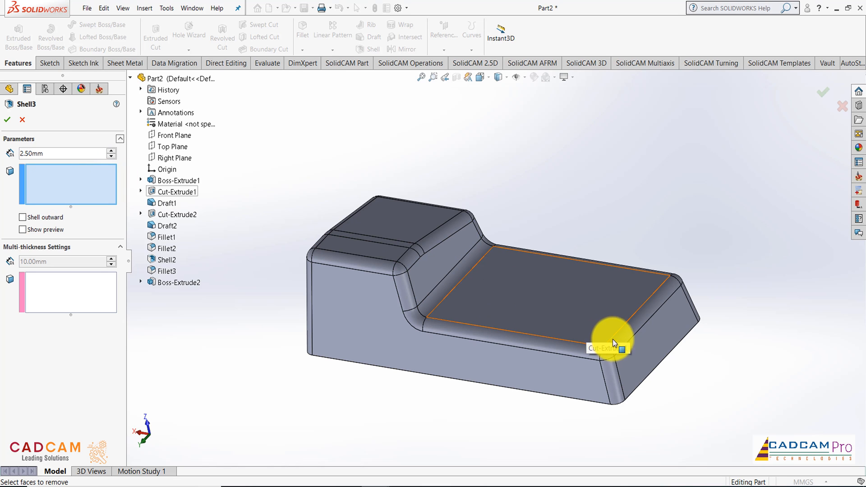
click(629, 354)
click(625, 338)
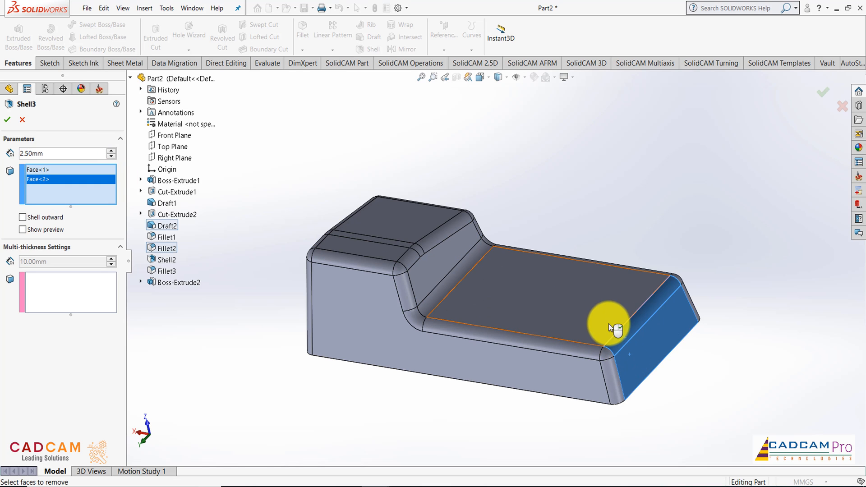
click(609, 324)
click(587, 347)
click(603, 351)
click(608, 359)
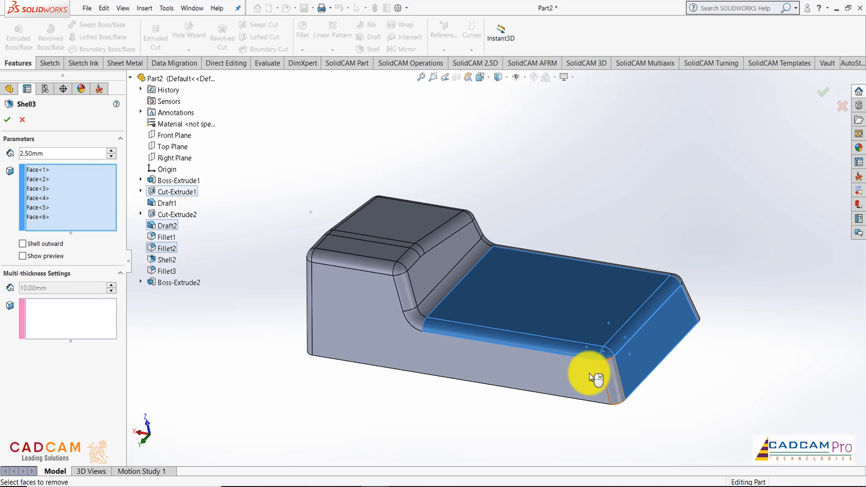
Add the long side wall, the sloped wall between the two levels and their adjoining fillets to the shell's removed faces.
click(595, 378)
click(411, 316)
click(412, 300)
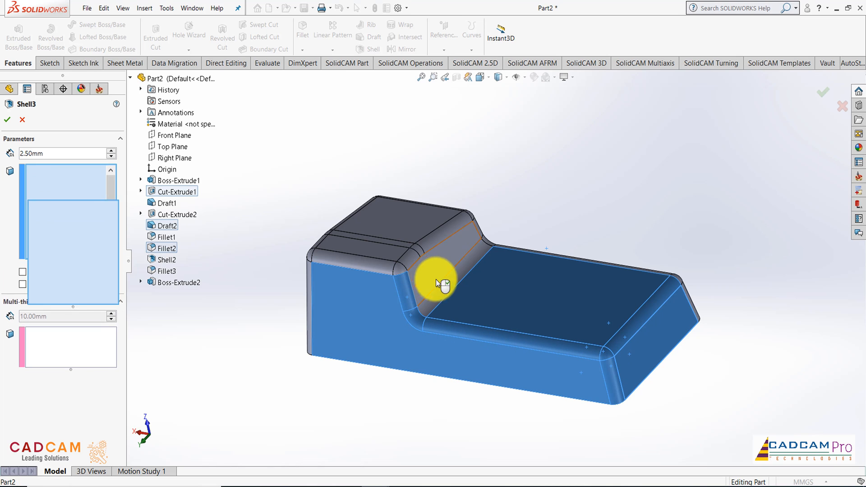
click(437, 282)
click(424, 275)
click(400, 266)
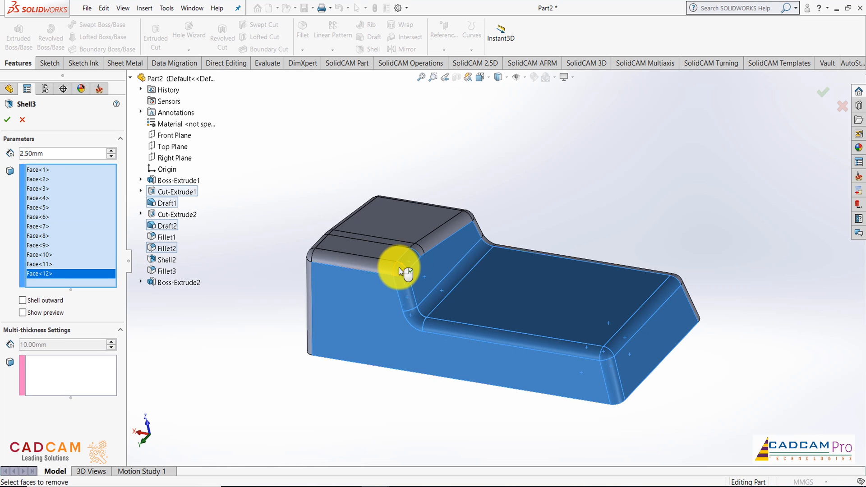
Add the raised block's top faces and the fillets along its edges to the shell's removed faces.
click(387, 264)
click(393, 252)
click(430, 242)
click(422, 234)
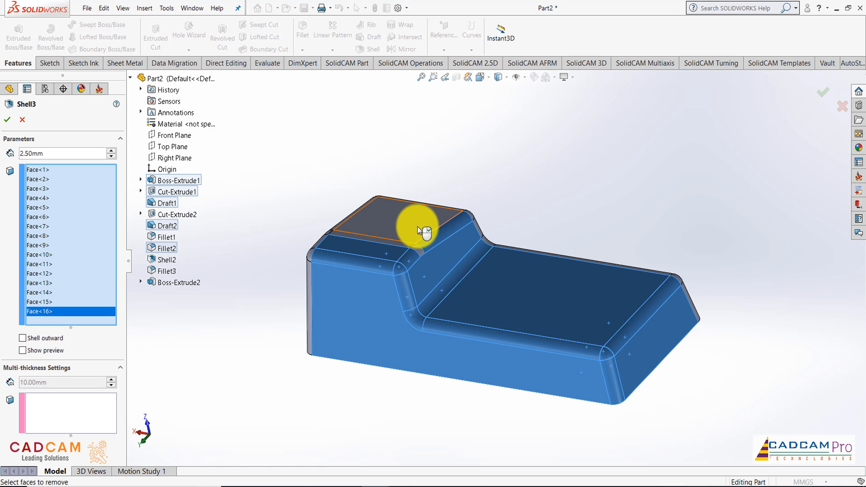
click(418, 226)
click(404, 245)
click(421, 250)
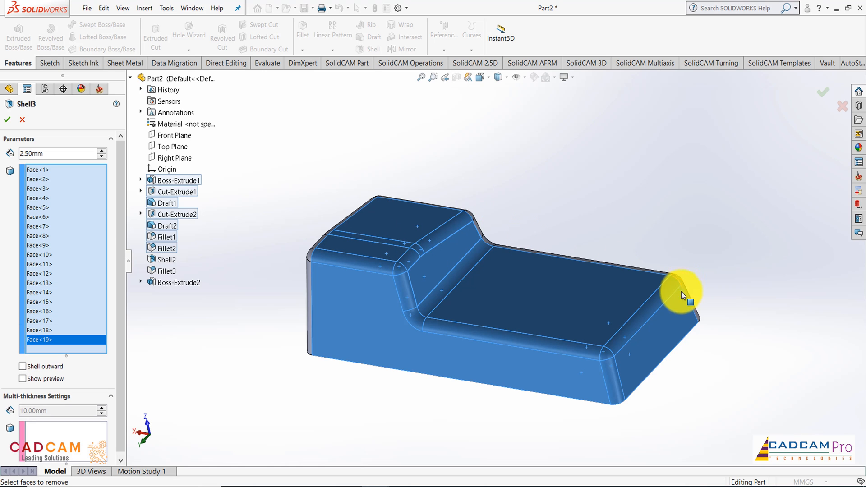
Add the high end's outer wall and the fillets along its vertical corners and upper edge to the shell's removed faces.
key(Right)
key(Right)
key(Right)
key(Right)
key(Right)
key(Right)
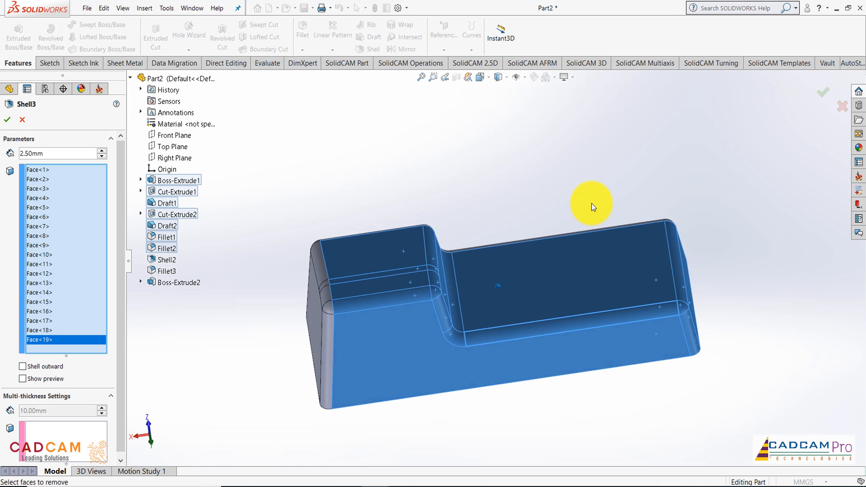
click(439, 375)
click(435, 350)
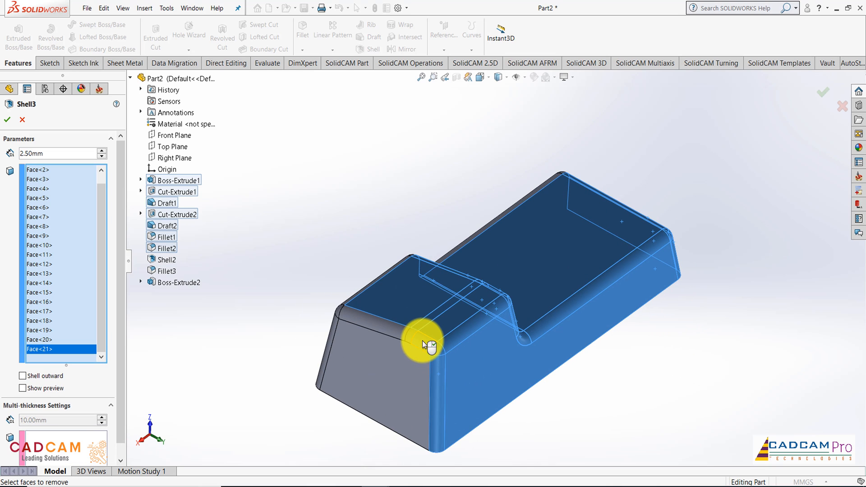
click(423, 340)
click(411, 356)
click(410, 337)
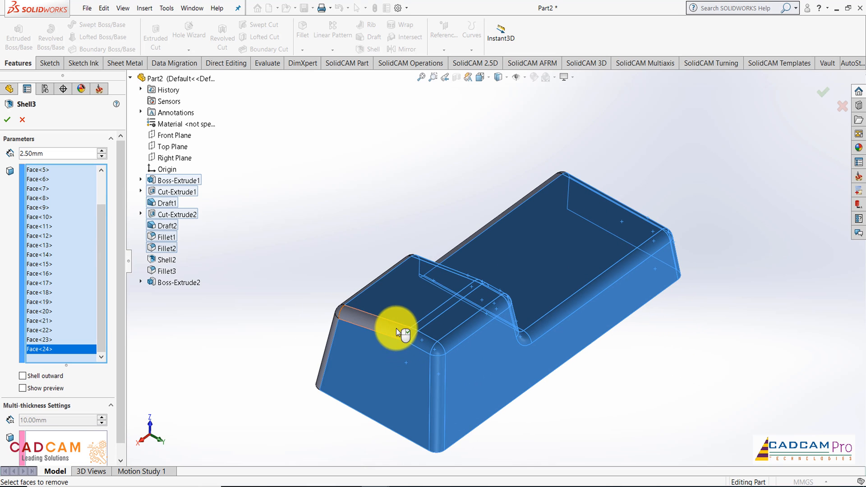
click(396, 329)
click(332, 333)
Add the opposite long side wall, its high-end corner and the fillets along its upper edge to the shell's removed faces.
key(Right)
key(Right)
key(Right)
key(Right)
key(Right)
key(Right)
key(Right)
key(Right)
key(Right)
key(Right)
key(Right)
key(Right)
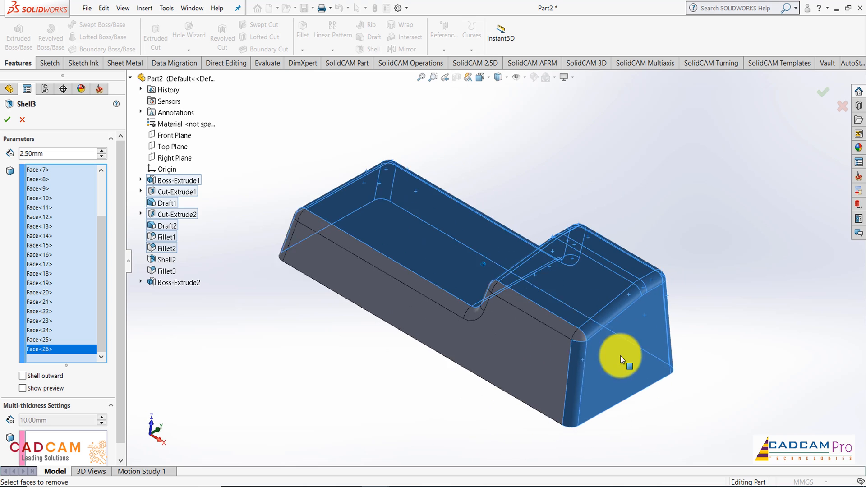
click(567, 329)
click(541, 320)
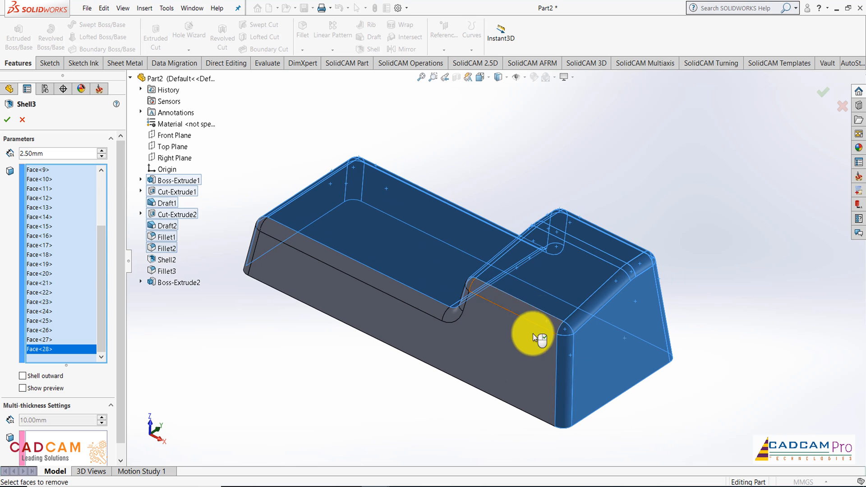
click(518, 332)
click(453, 316)
click(437, 305)
Add the remaining corner fillets at the step between the levels and at the low end to the shell's removed faces.
middle_drag(438, 305, 621, 255)
click(552, 249)
click(552, 261)
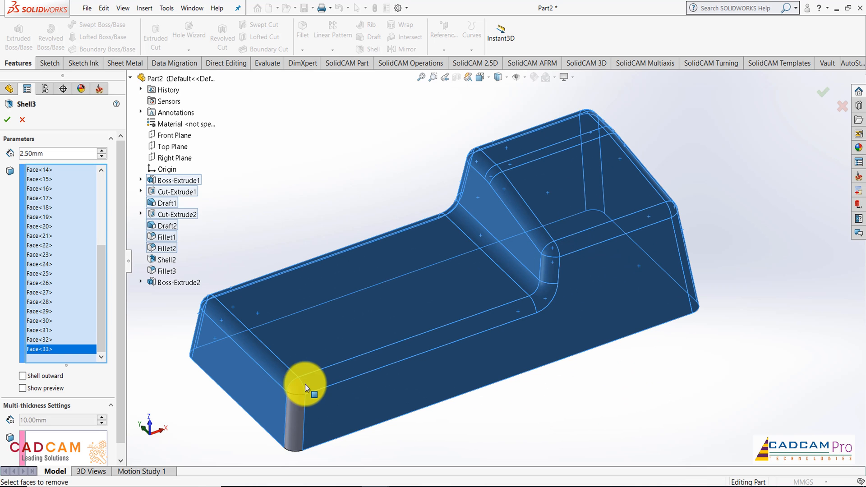
click(293, 390)
click(298, 402)
Turn on the shell preview, check the resulting walls and bosses, and apply the 2.5 mm shell.
key(Right)
key(Right)
key(Right)
key(Right)
key(Right)
key(Right)
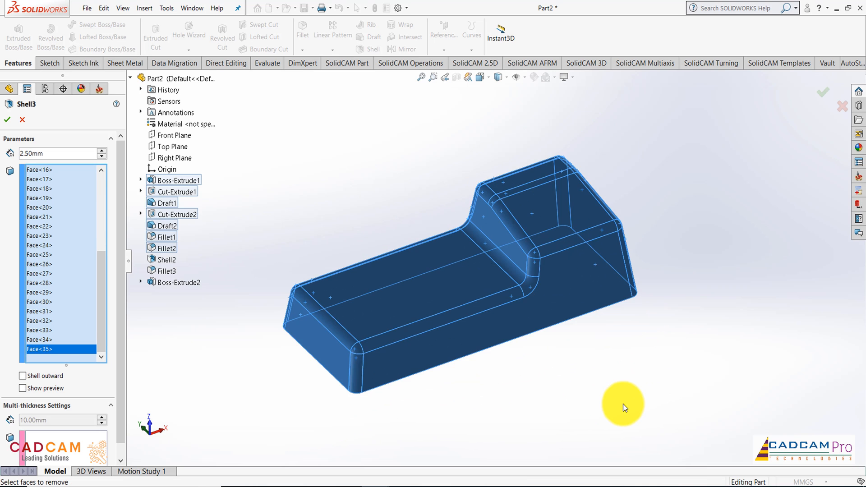
key(Right)
key(Right)
key(Right)
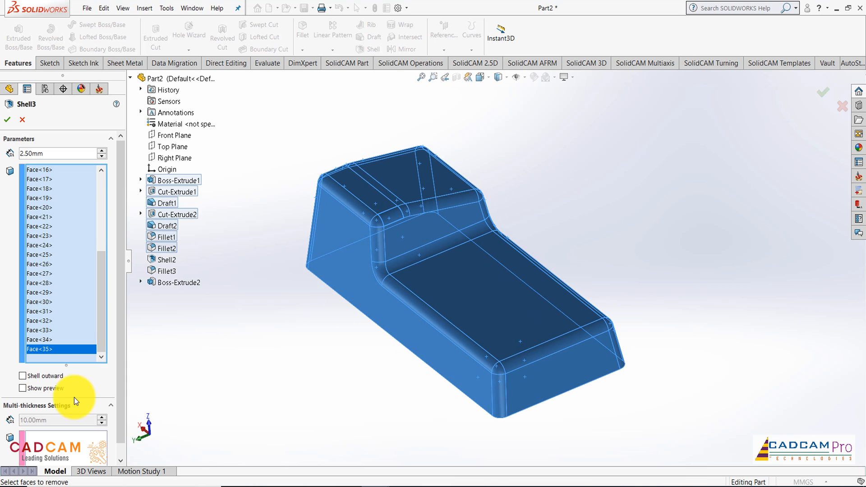
click(23, 389)
key(Right)
key(Right)
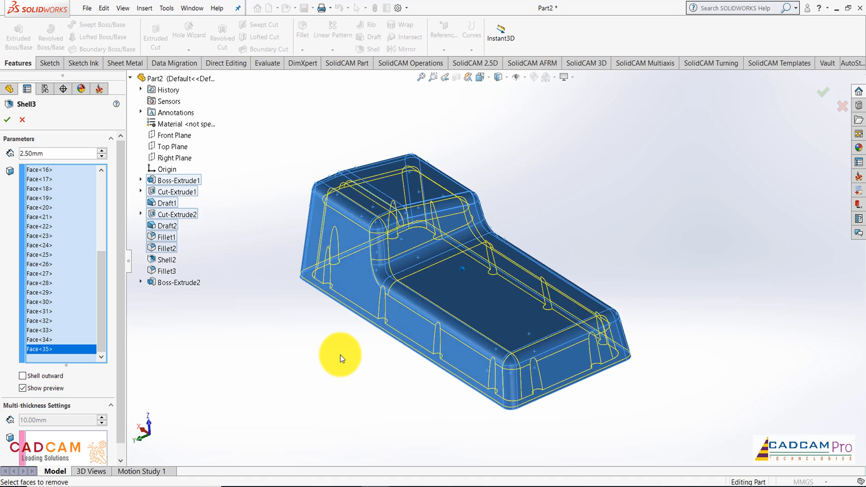
key(Up)
key(Up)
key(Up)
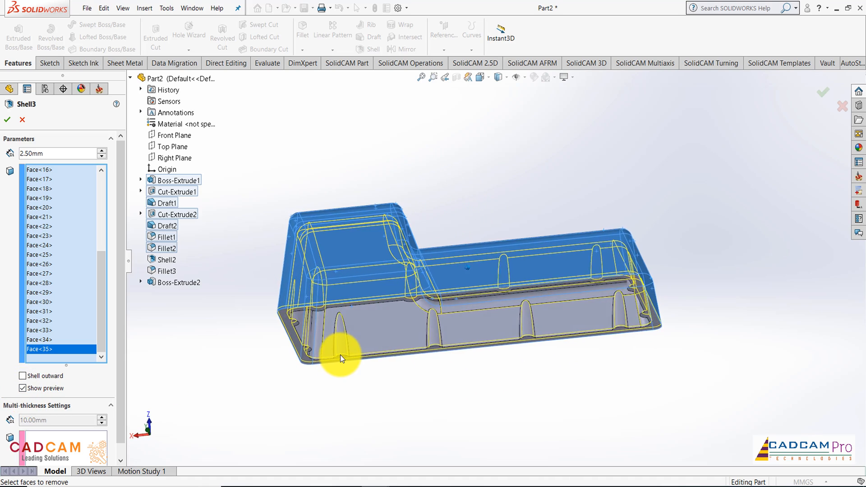
key(Down)
key(Down)
key(Left)
key(Left)
key(Left)
key(Left)
key(Left)
key(Left)
key(Left)
key(Left)
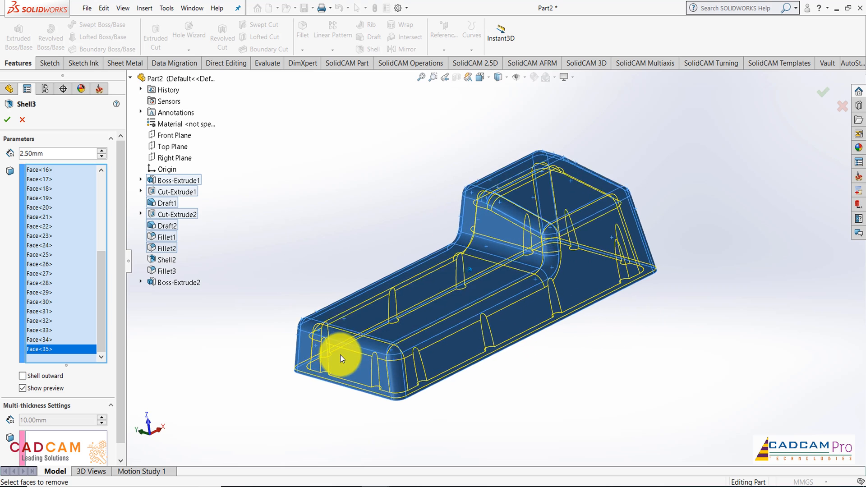
key(Down)
key(Down)
click(7, 120)
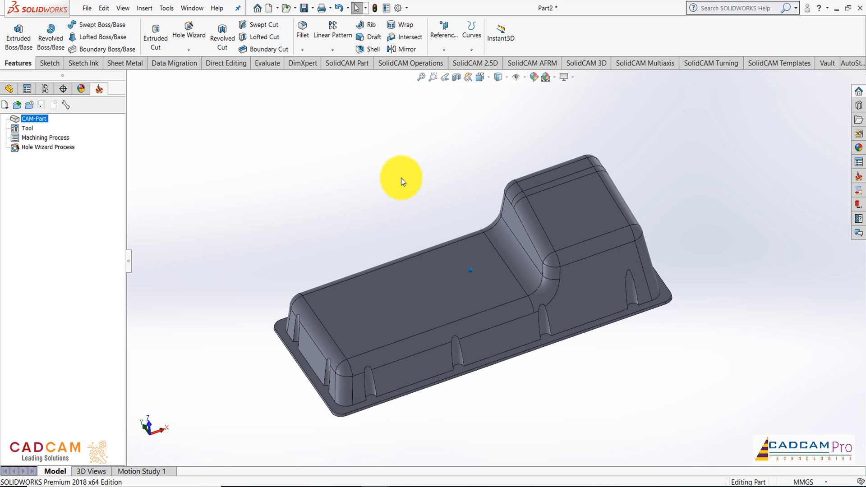
Fillet the boss edges on the cavity's inner walls with a 2.5 mm radius, extending the selection to the edges connected to the end loop.
middle_drag(398, 192, 408, 134)
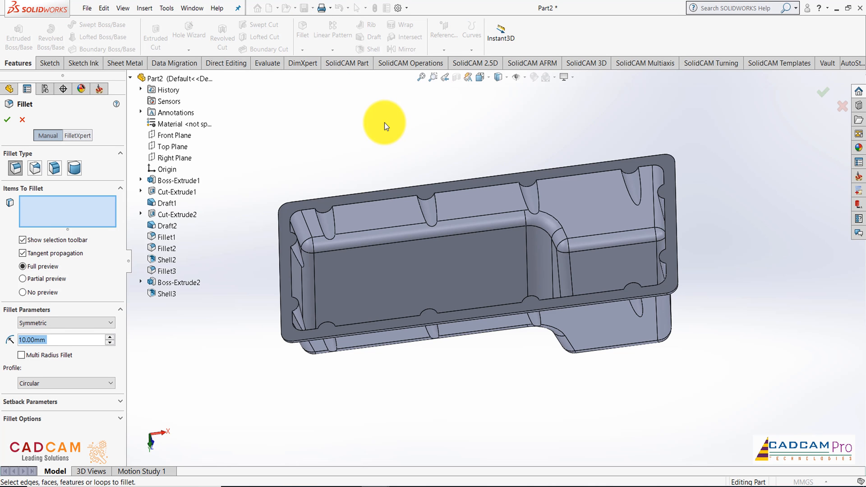
text(.5)
key(Return)
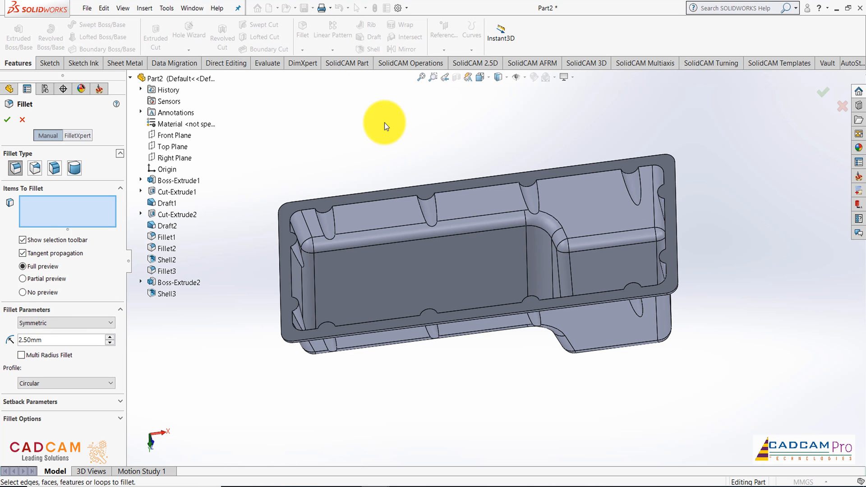
click(326, 240)
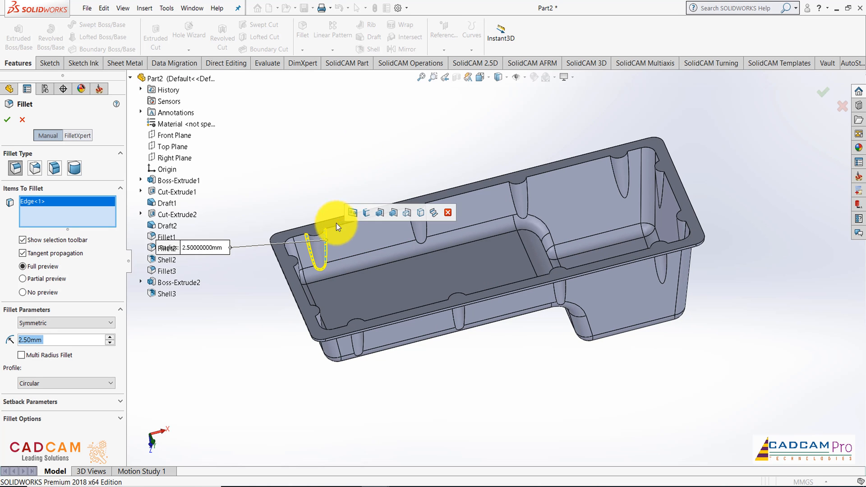
click(370, 214)
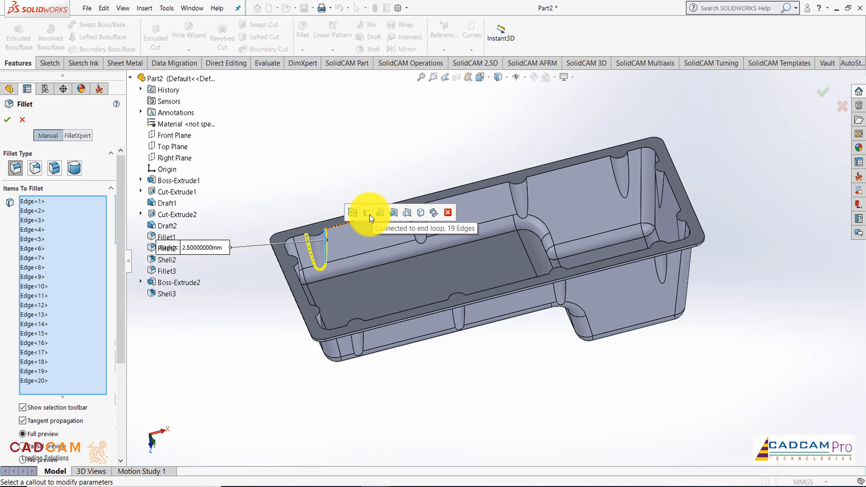
middle_drag(362, 148, 600, 123)
scroll(605, 115, down, 3)
scroll(605, 115, up, 1)
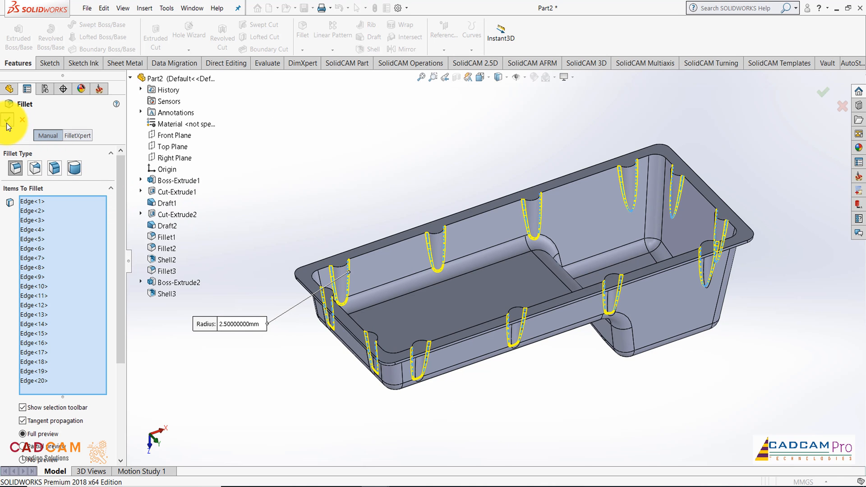
key(Return)
Fillet the edges of all the boss grooves on the outer walls with a 2.5 mm radius.
middle_drag(426, 160, 433, 161)
click(302, 32)
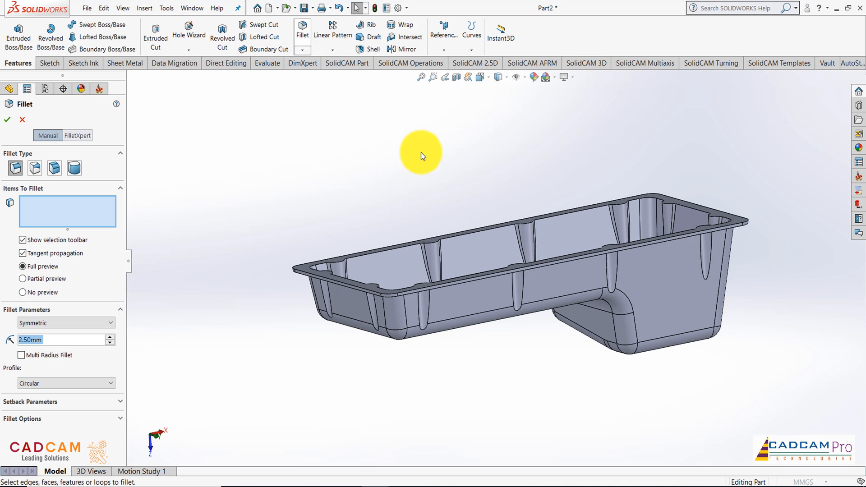
click(430, 298)
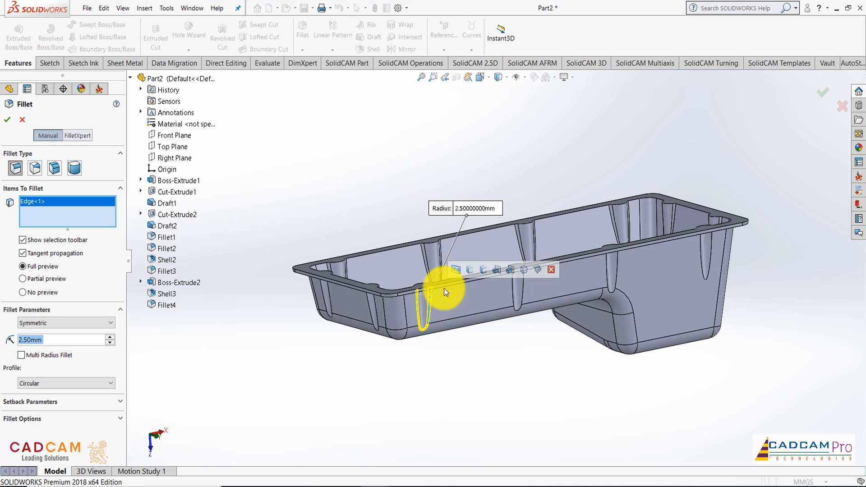
click(468, 275)
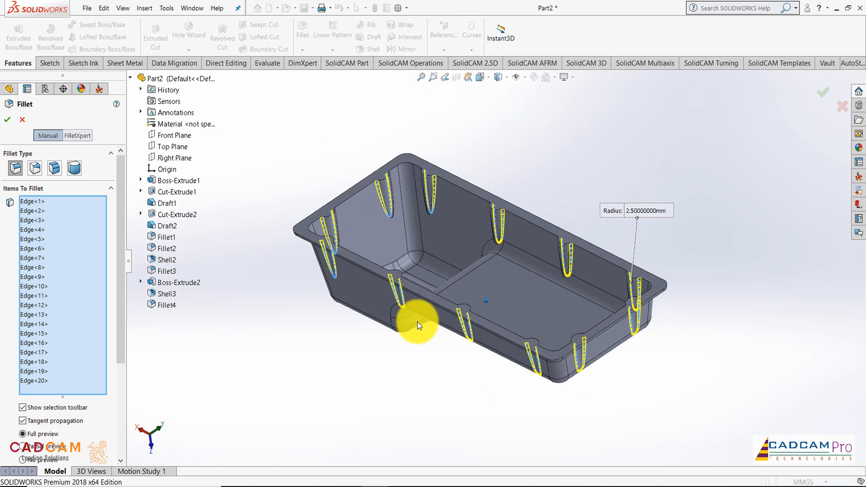
click(12, 119)
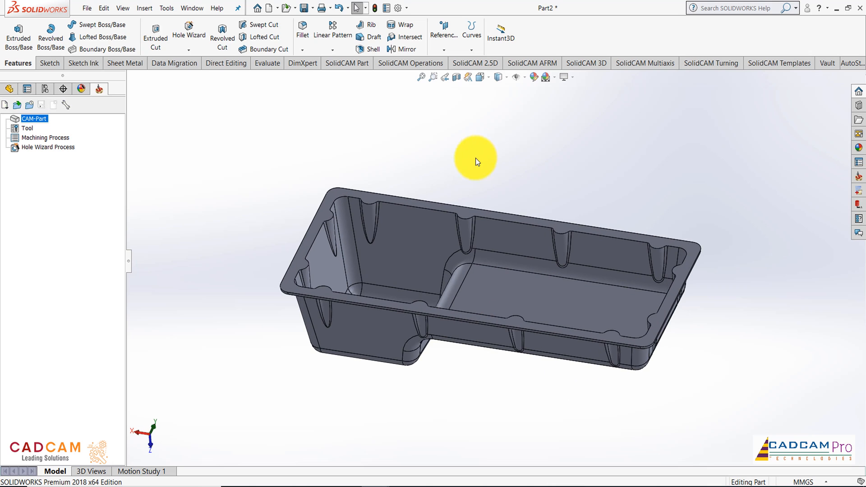
View the rim face straight on and set up ISO Ø10.0 dowel holes, blind 40 mm, positioned with a 3D sketch.
click(468, 211)
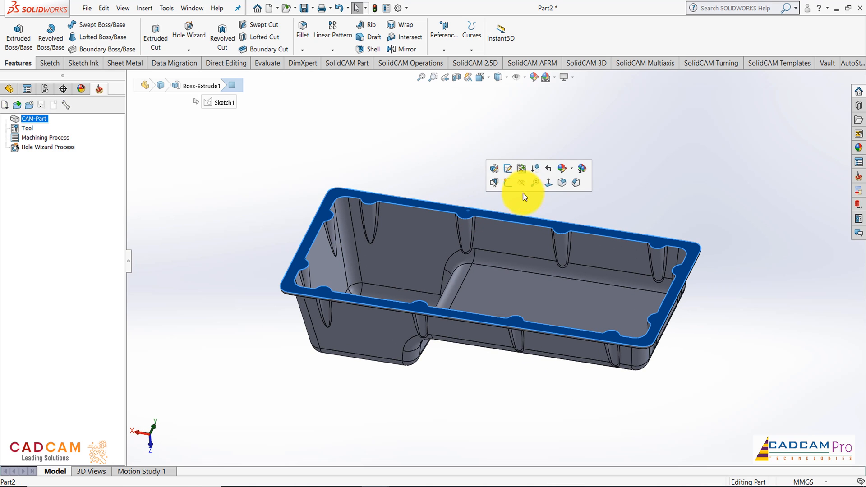
click(548, 180)
click(431, 121)
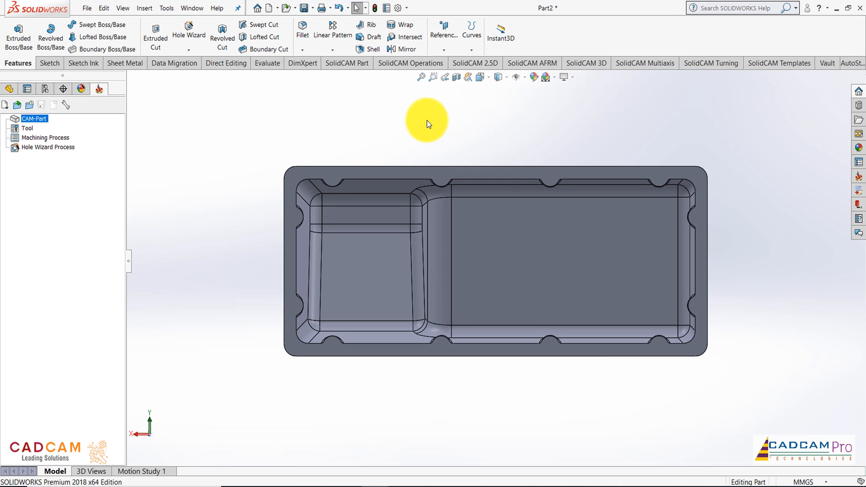
click(191, 36)
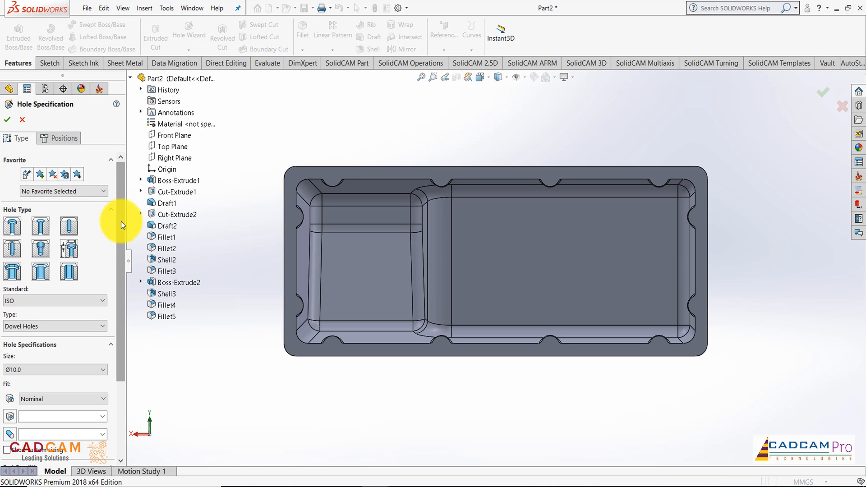
drag(121, 221, 122, 263)
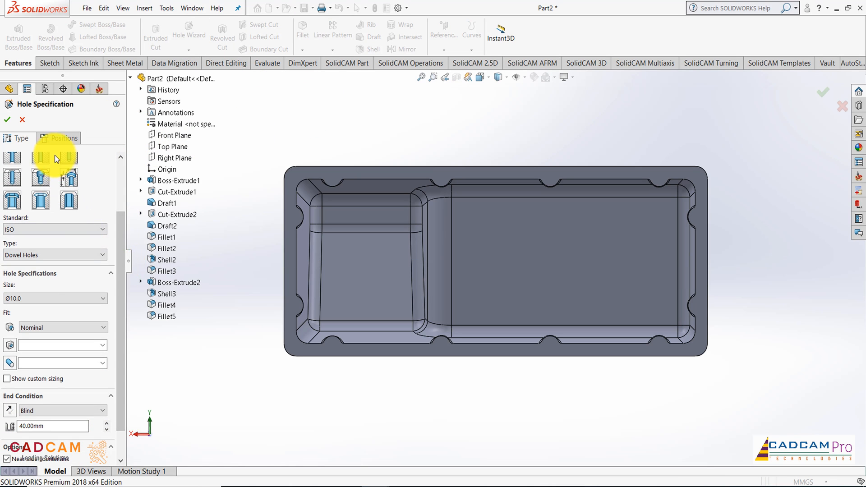
click(57, 139)
click(68, 239)
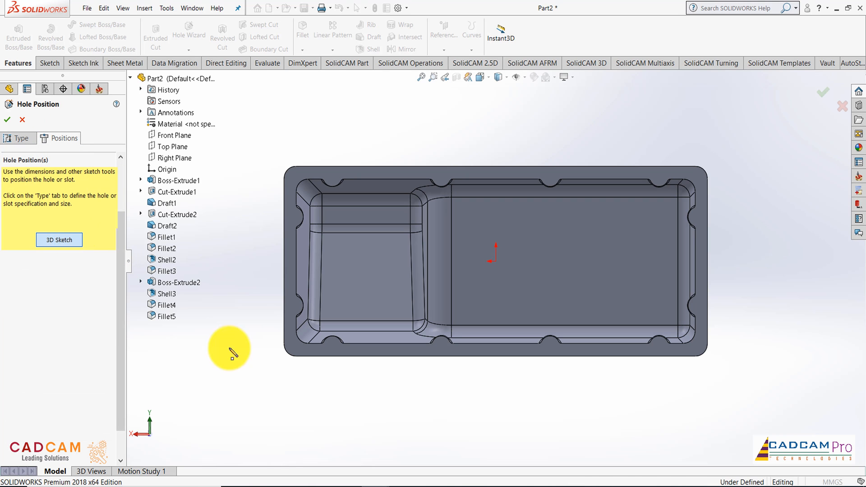
Place hole points at the centres of the rim bosses around the deep end and on the adjoining long sides.
scroll(360, 391, down, 5)
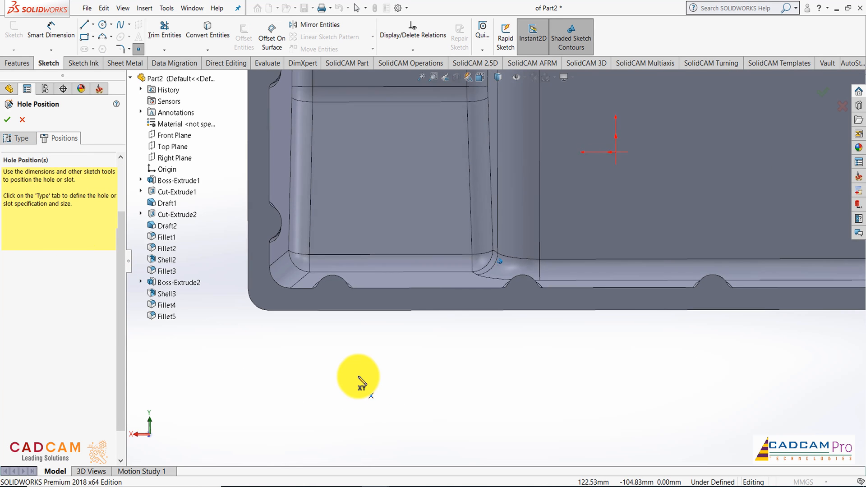
middle_drag(402, 185, 446, 180)
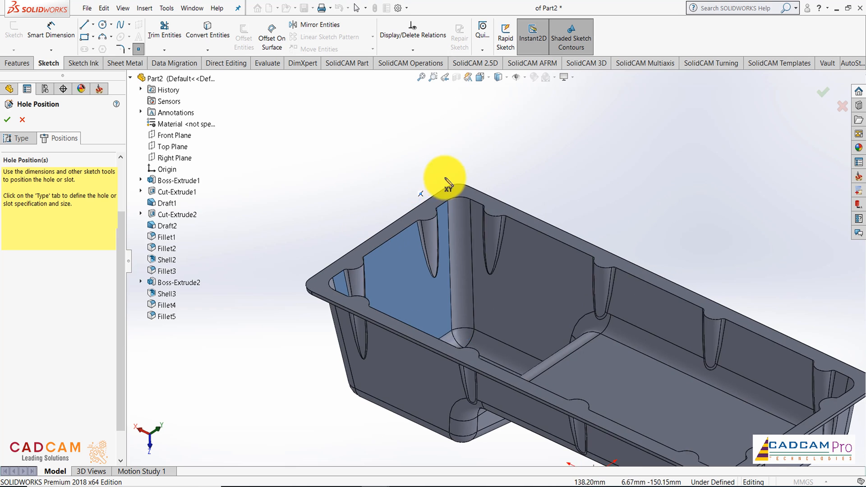
scroll(439, 190, down, 2)
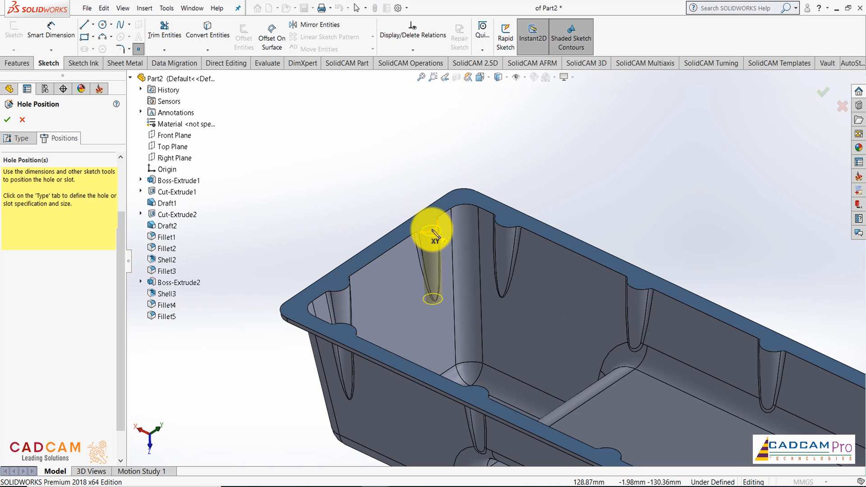
click(424, 225)
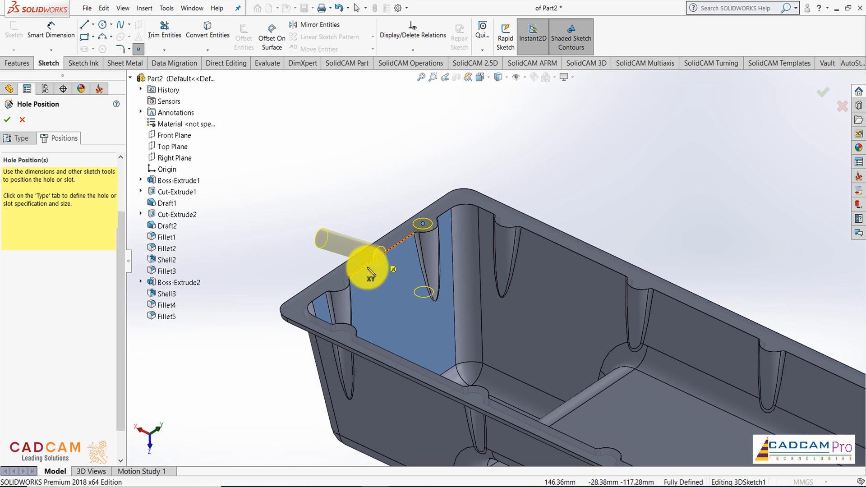
click(335, 283)
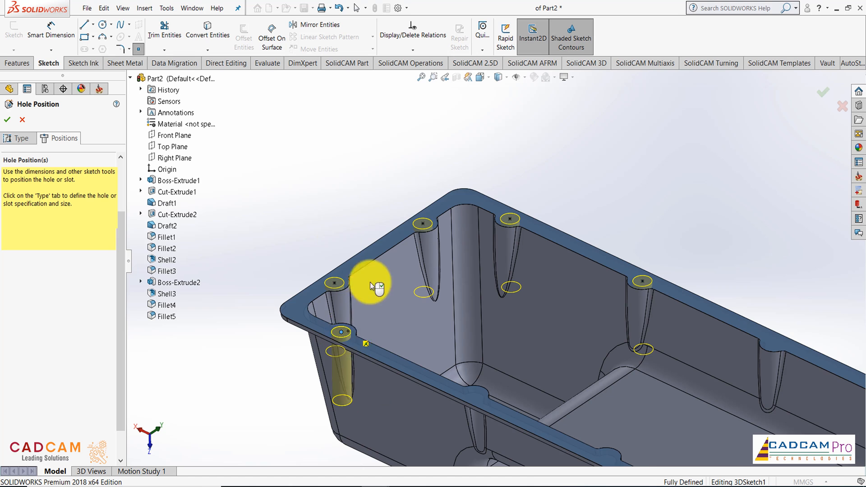
Place hole points at the centres of the three remaining rim bosses along the near long side of the tray.
scroll(377, 286, down, 3)
middle_drag(290, 193, 526, 332)
scroll(526, 333, up, 4)
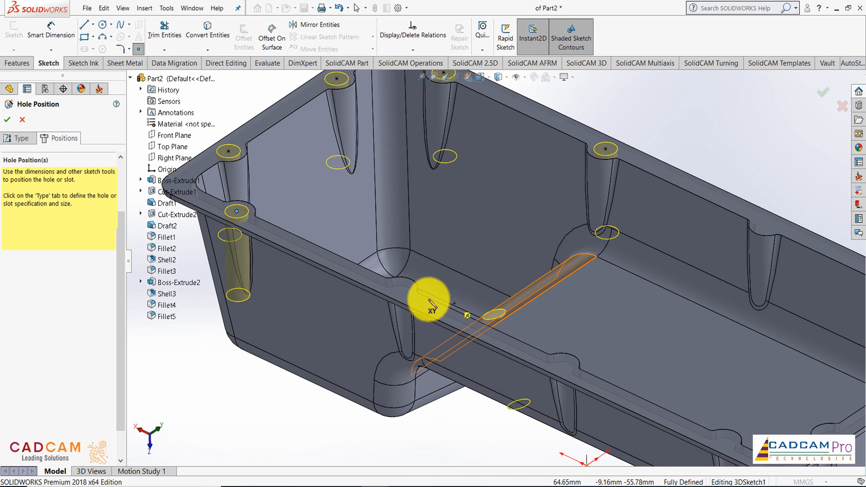
click(399, 288)
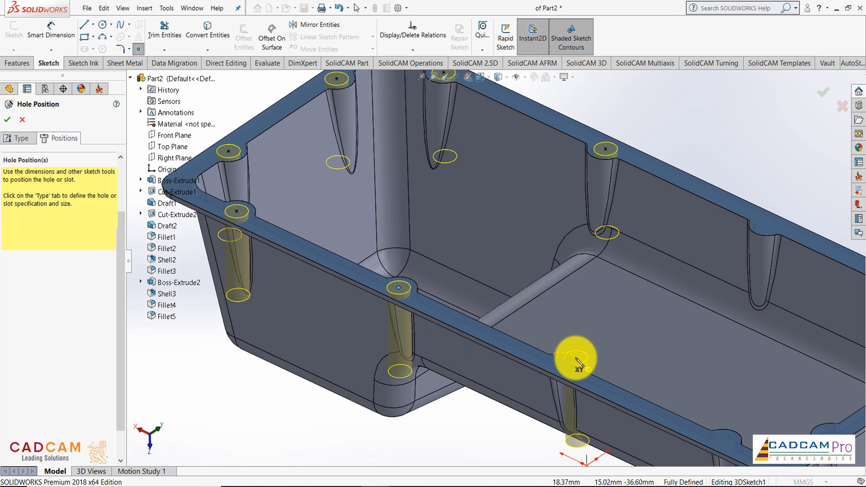
scroll(569, 372, up, 5)
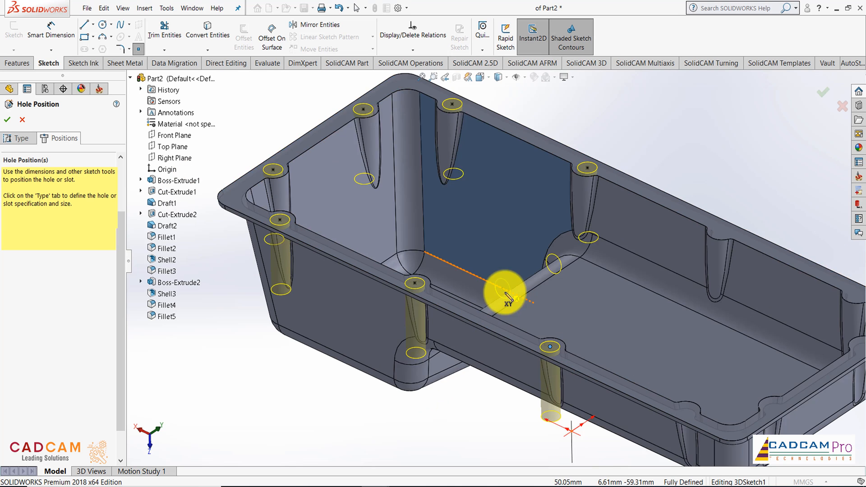
scroll(681, 379, down, 8)
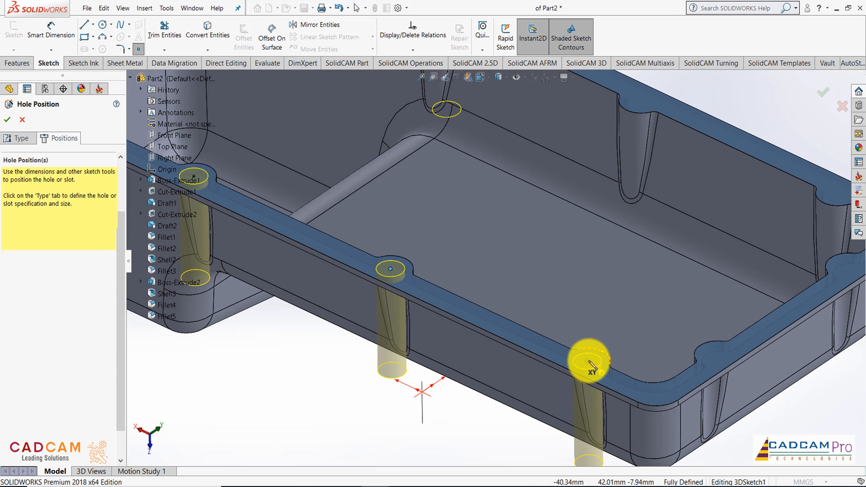
click(588, 361)
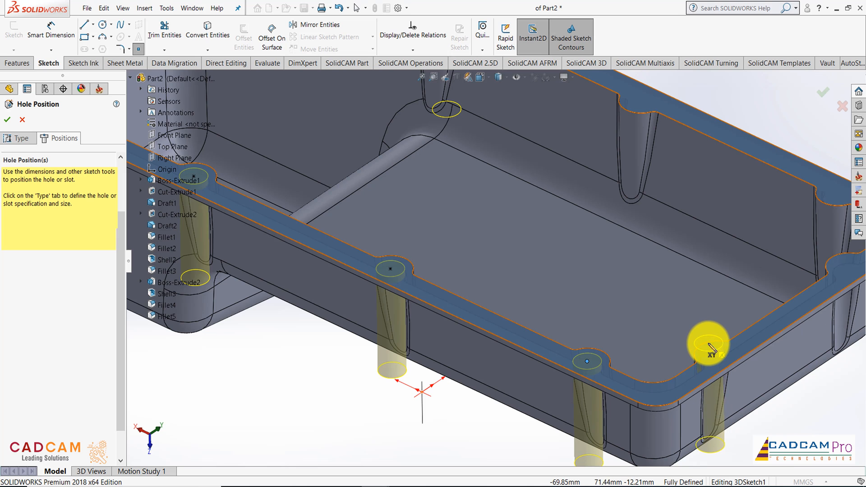
Place hole points on the two shallow-end bosses and the two remaining far-side bosses, and finish the dowel hole feature.
click(718, 355)
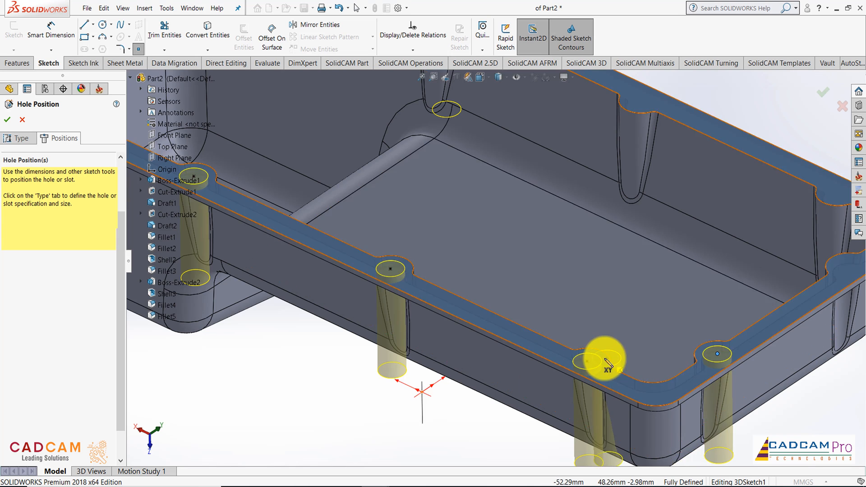
scroll(725, 236, up, 5)
scroll(725, 236, down, 4)
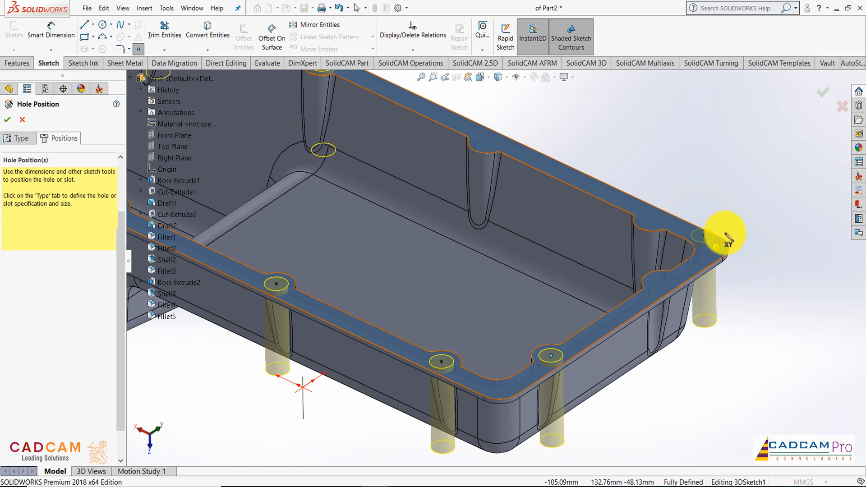
click(657, 274)
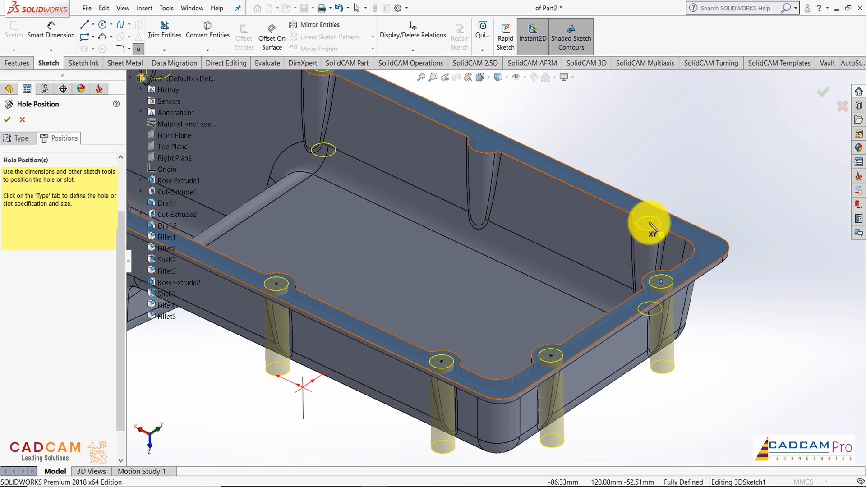
click(653, 220)
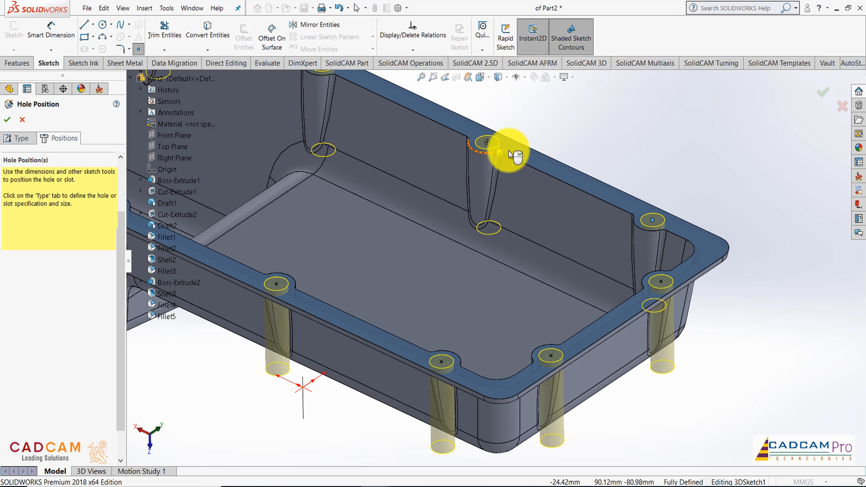
scroll(657, 228, up, 8)
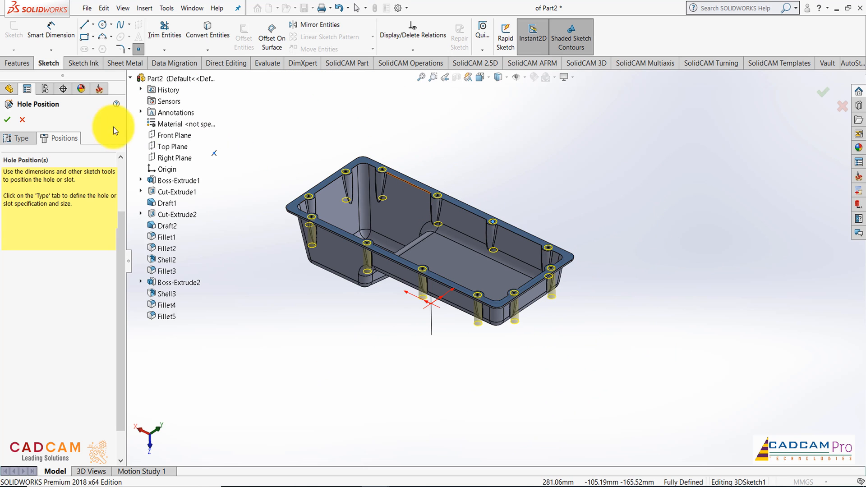
key(Return)
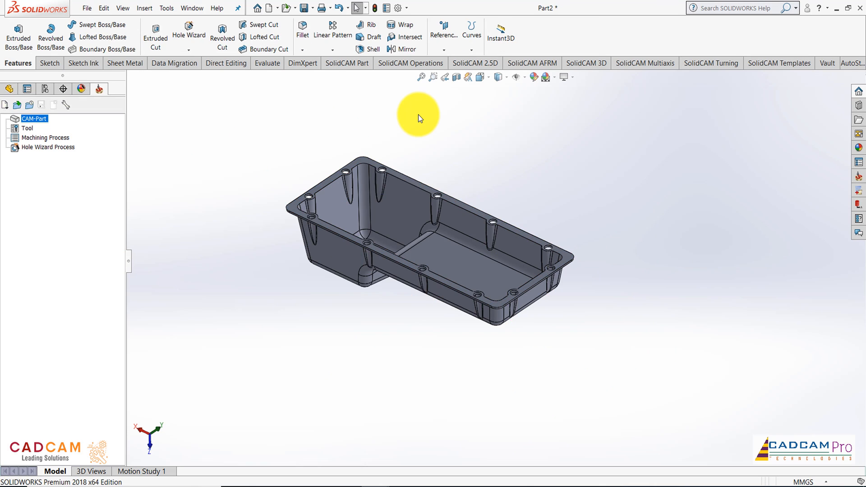